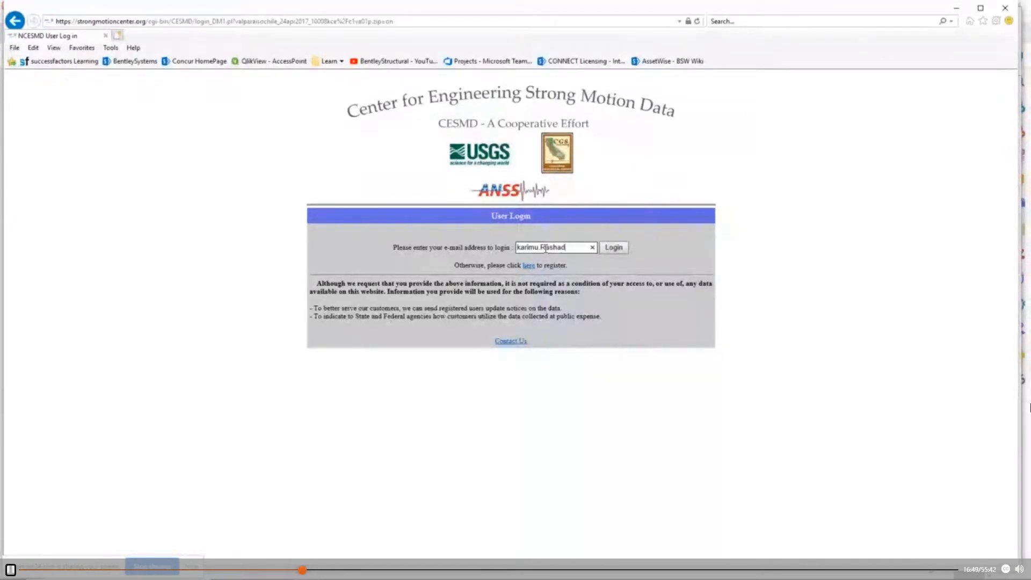
Step: Log in to CESMD with the e-mail address and request the selected processed data, then dismiss the file save prompt
text(@bentley.com)
click(604, 248)
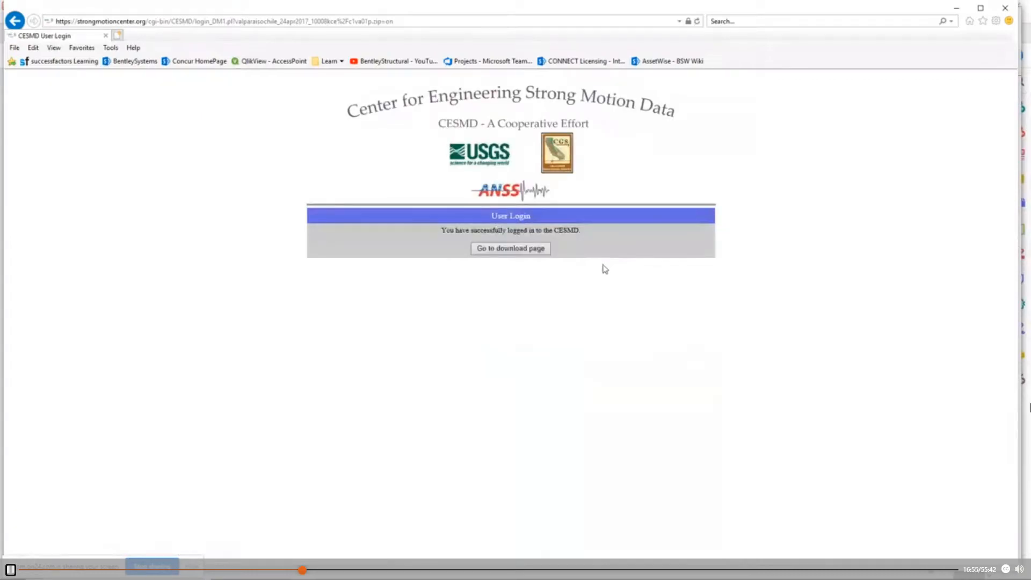
click(536, 255)
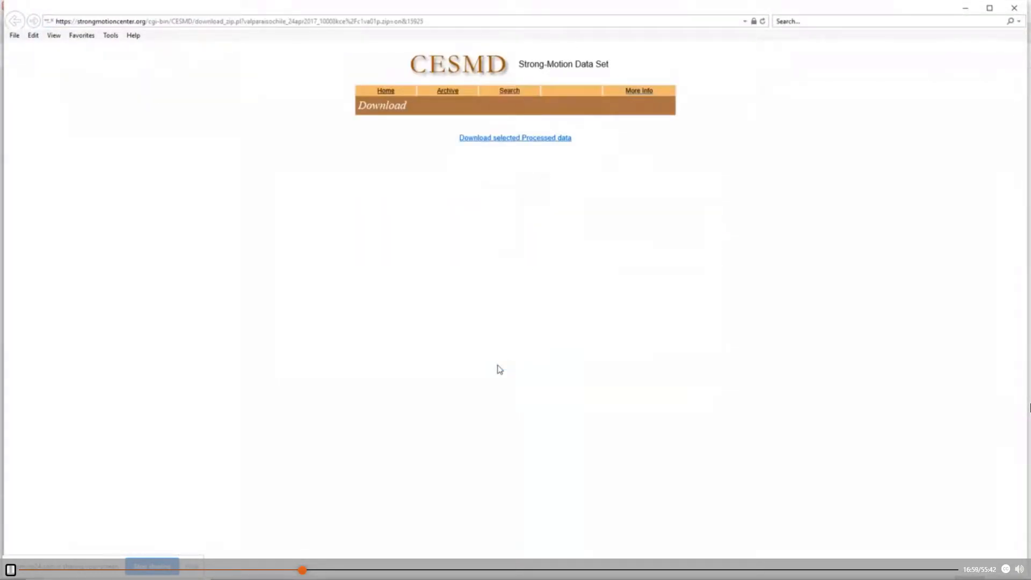
click(542, 141)
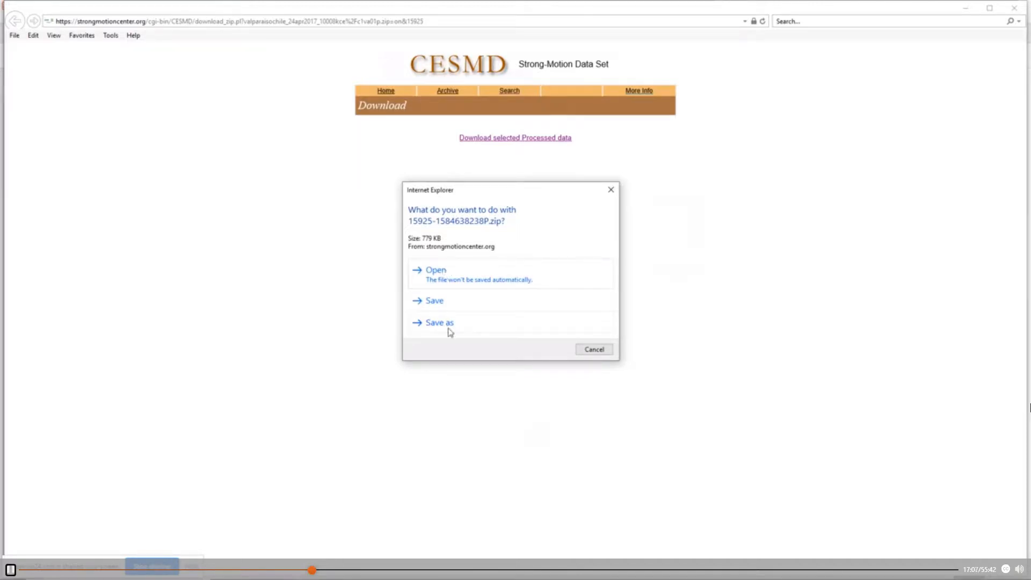
click(594, 350)
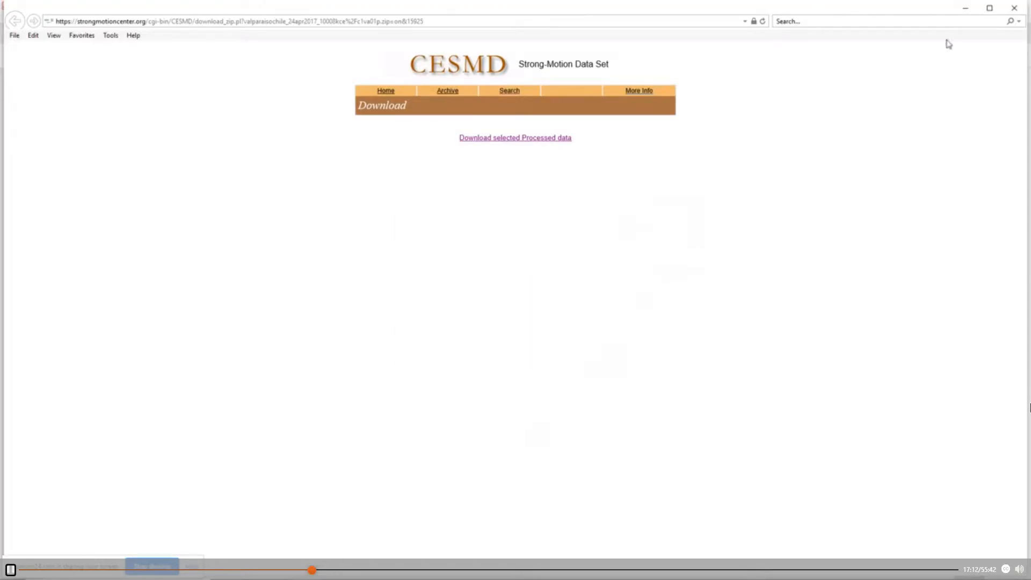
Step: Minimise the CESMD browser windows and show the presentation slide on the COSMOS Strong-Motion Data Format Converter
click(964, 12)
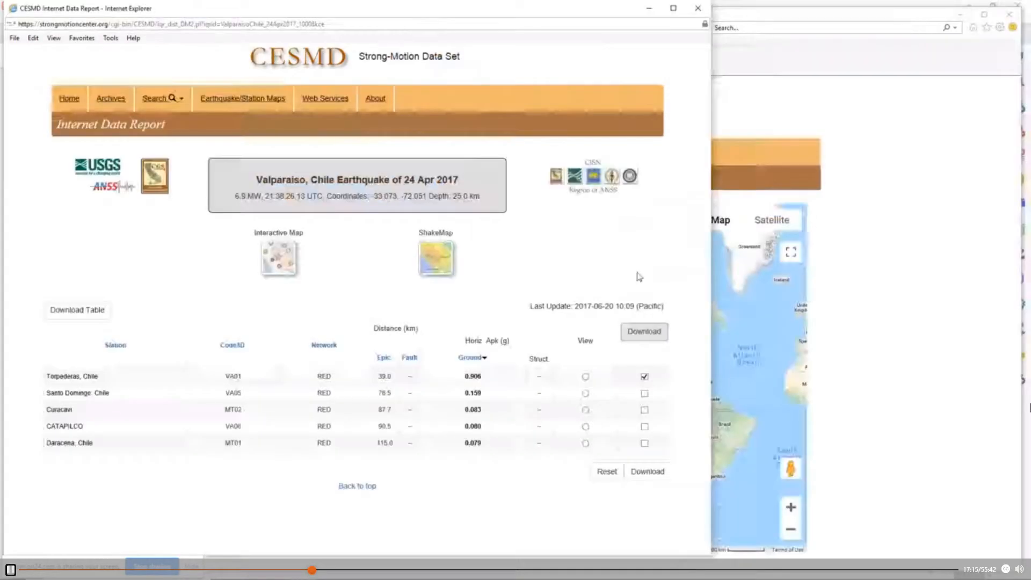
click(649, 11)
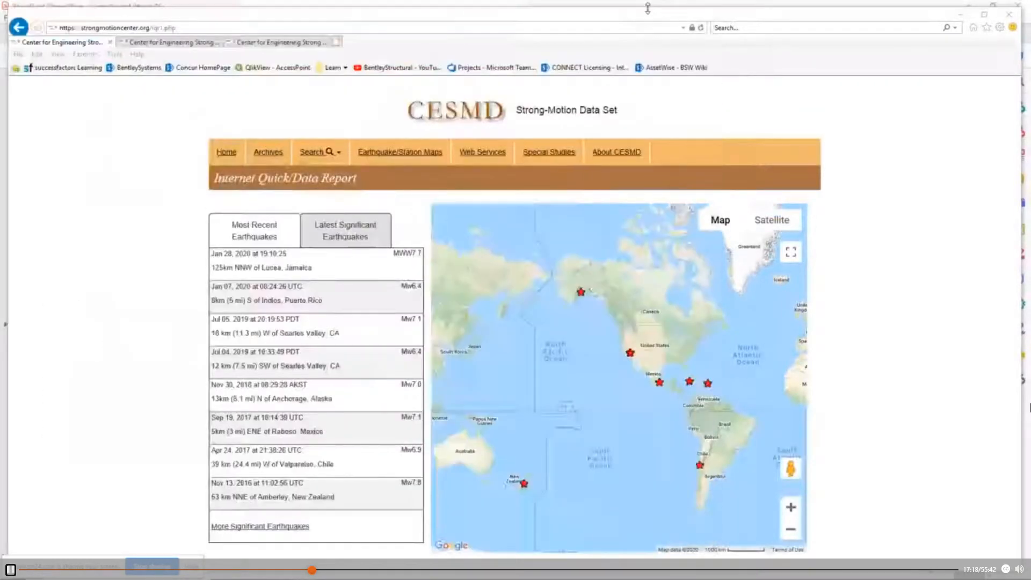
click(960, 16)
scroll(779, 131, down, 1)
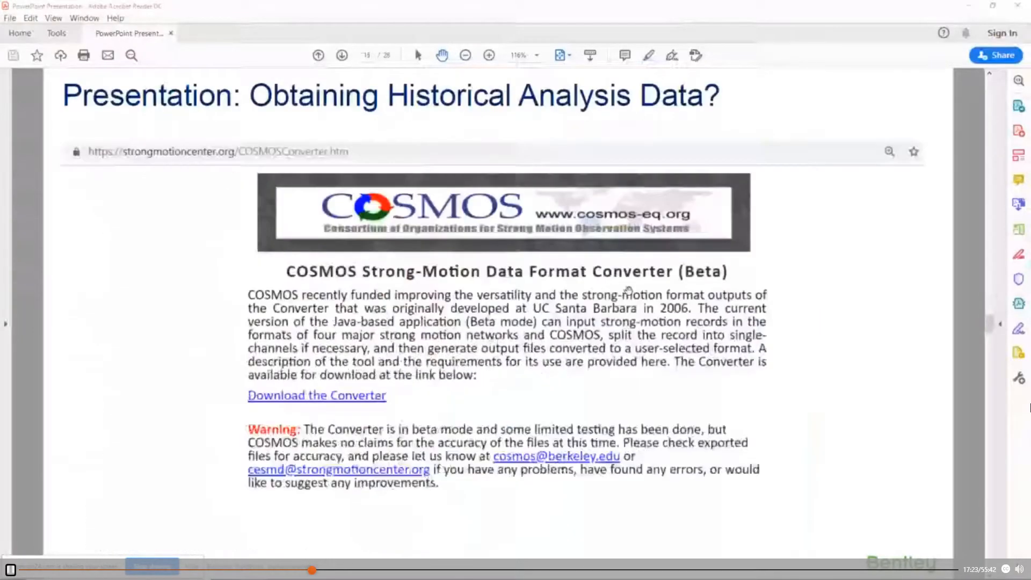
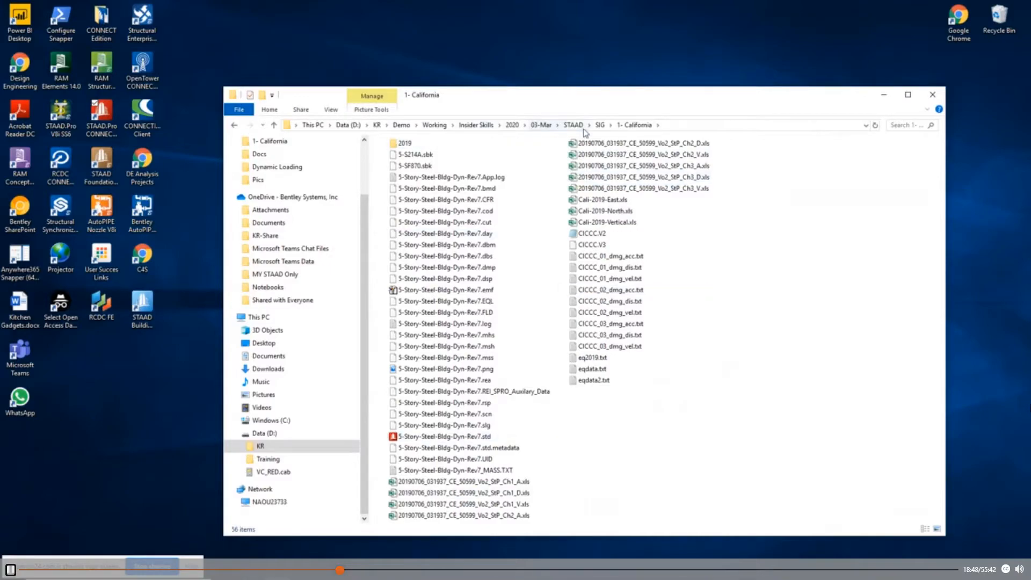
click(599, 125)
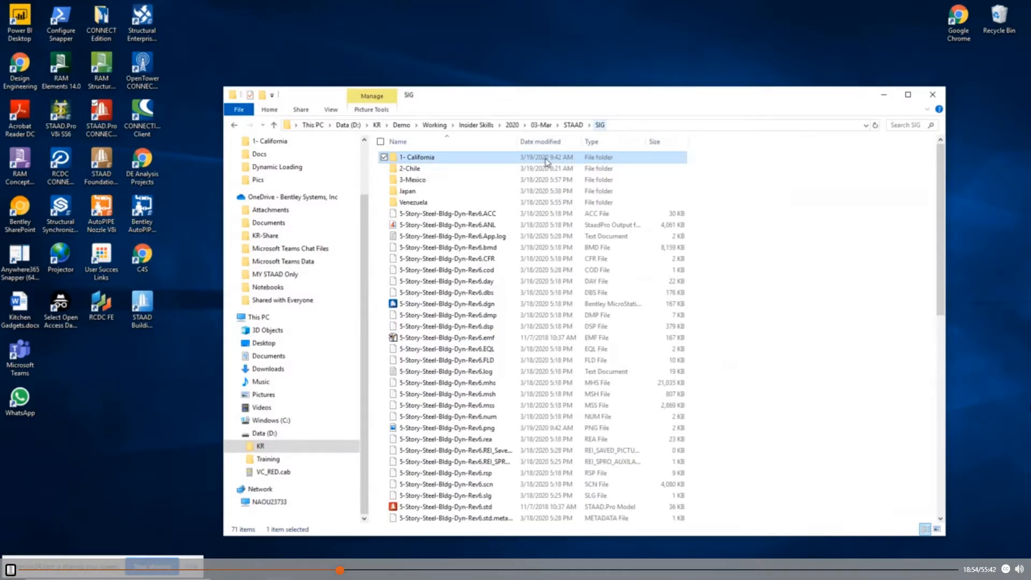
double_click(411, 168)
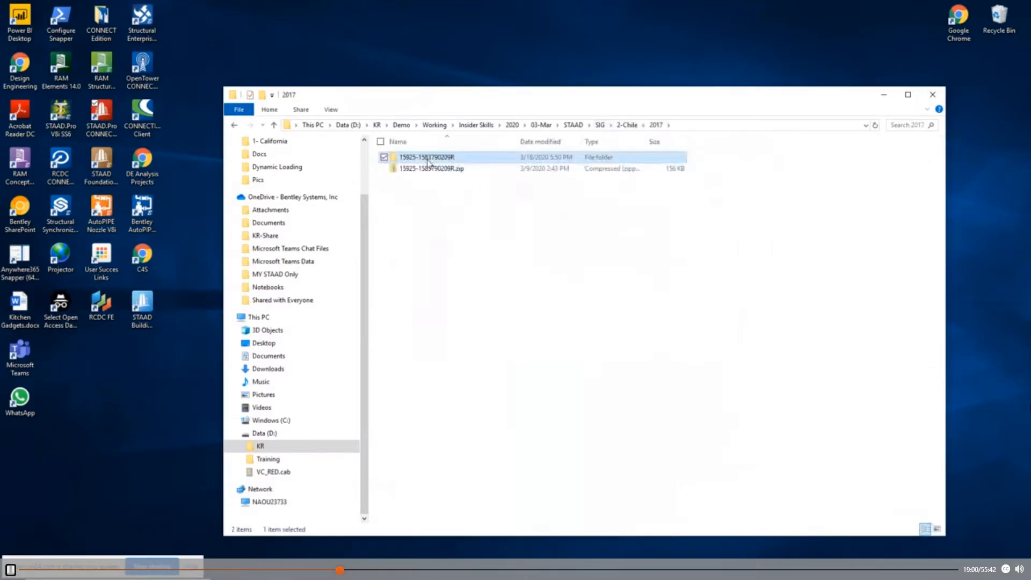
double_click(424, 157)
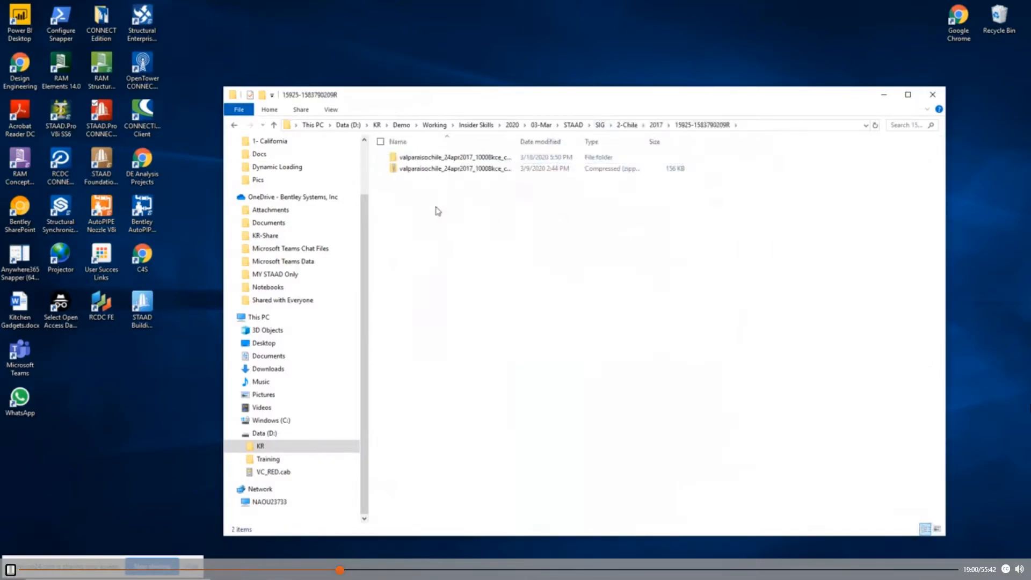
double_click(455, 158)
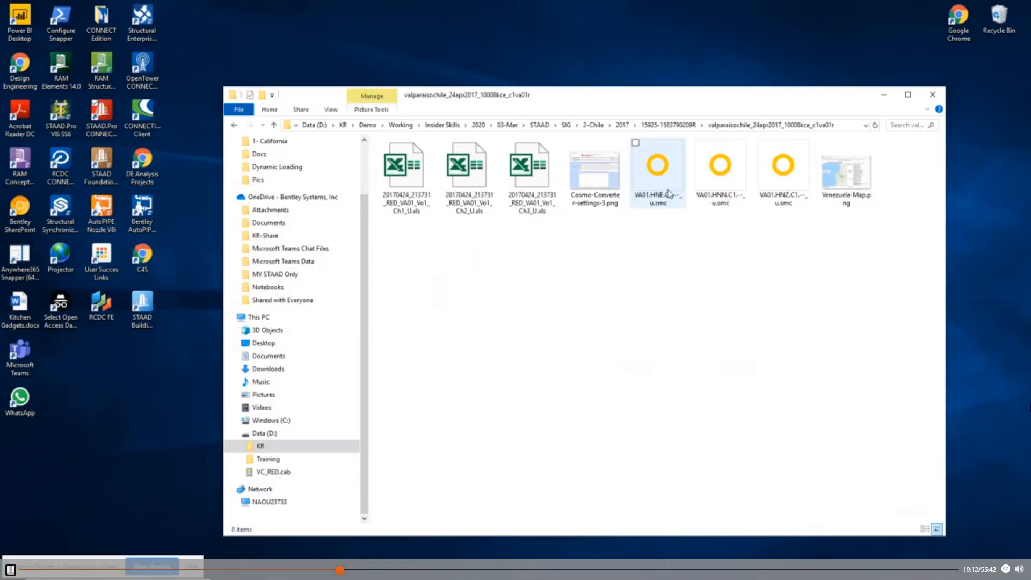
mouse_move(668, 193)
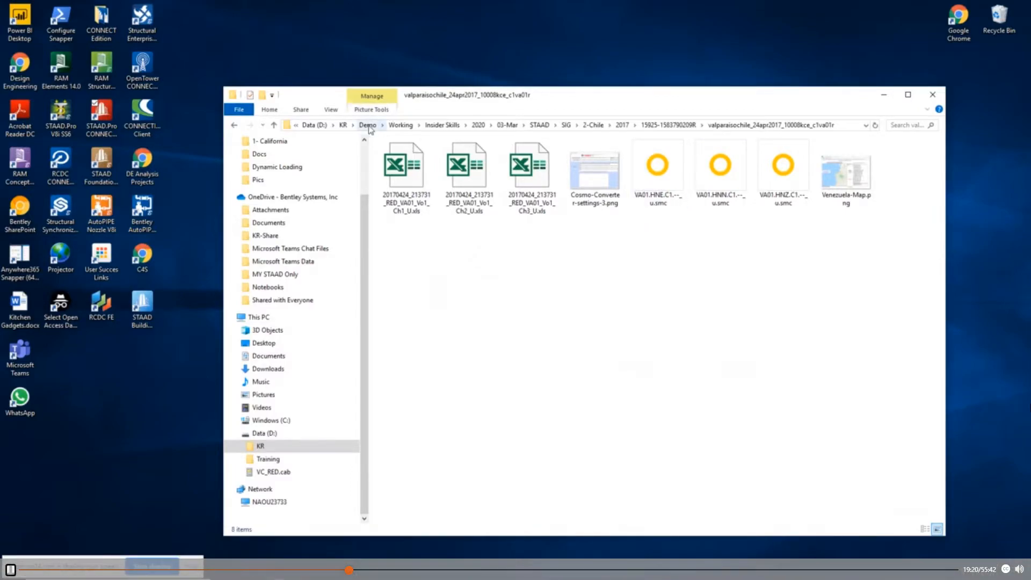
Step: Copy COSMOS_Converter.jar from the Training\KR\Time History folder on Data (D:)
click(283, 459)
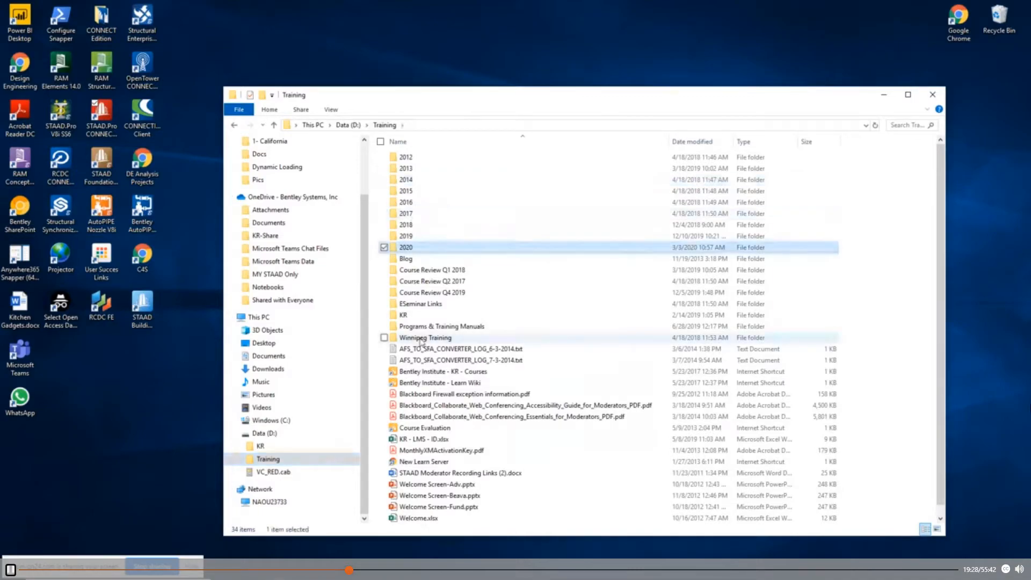
click(418, 317)
double_click(419, 318)
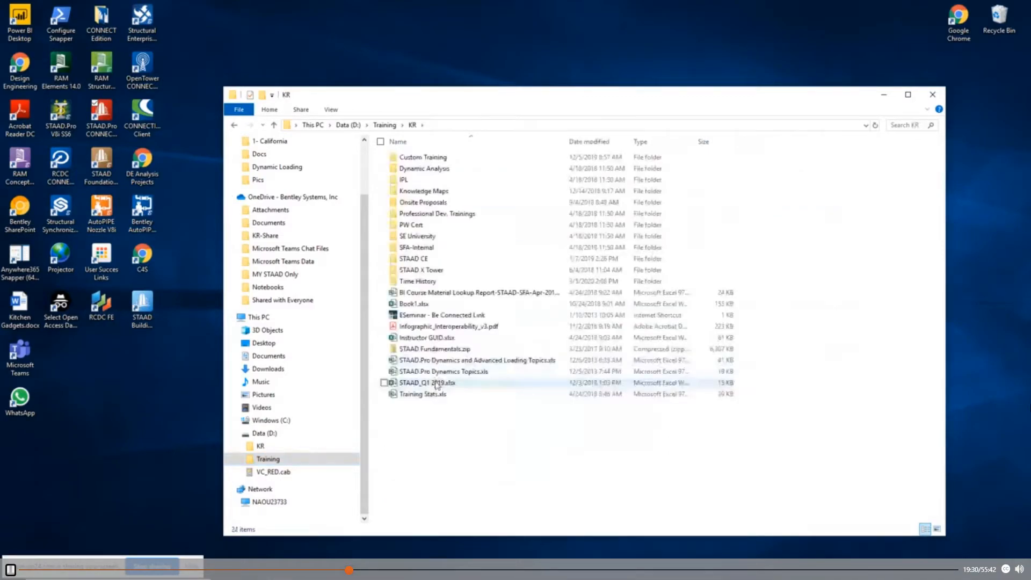
double_click(438, 281)
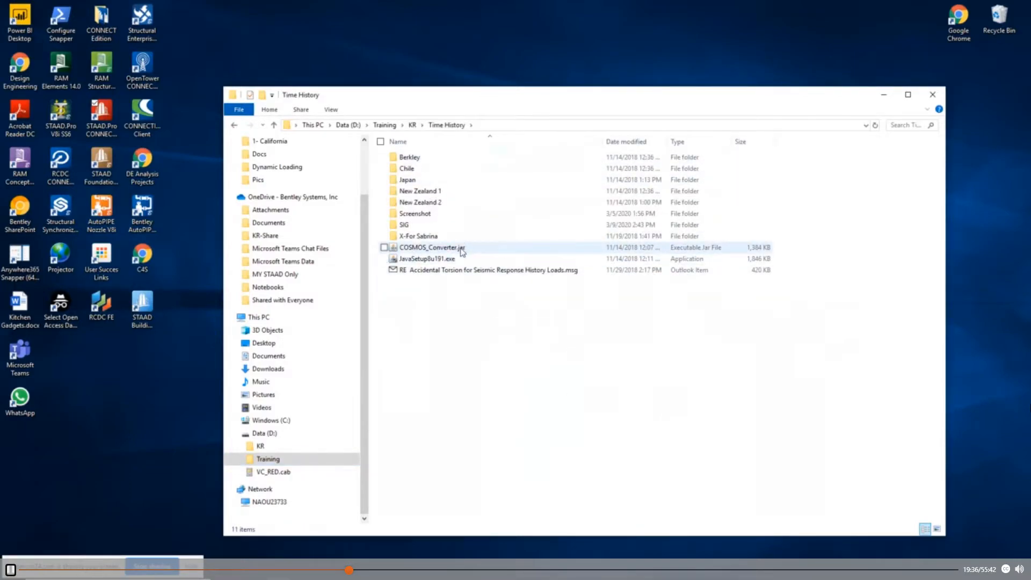
right_click(462, 251)
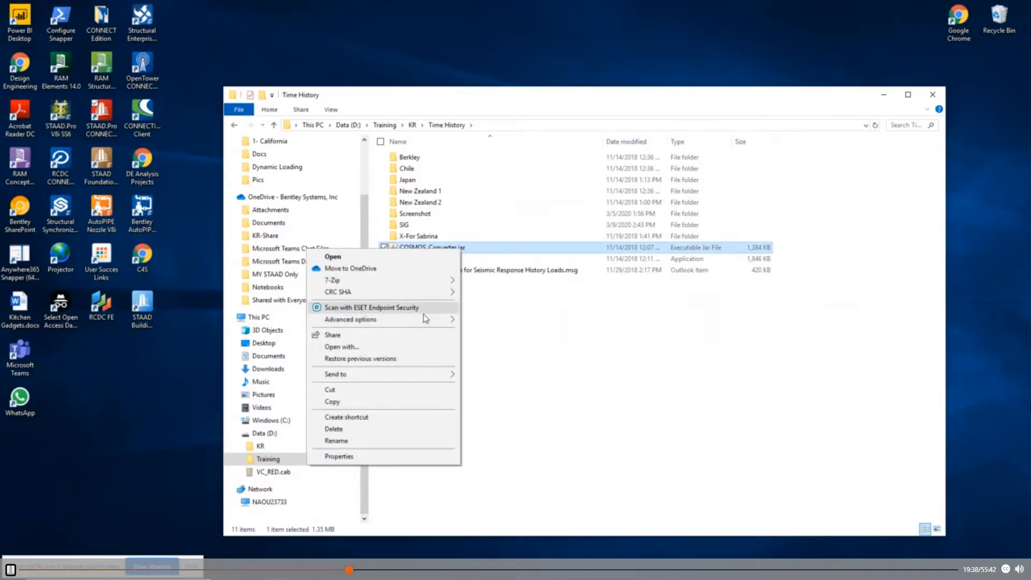
click(422, 401)
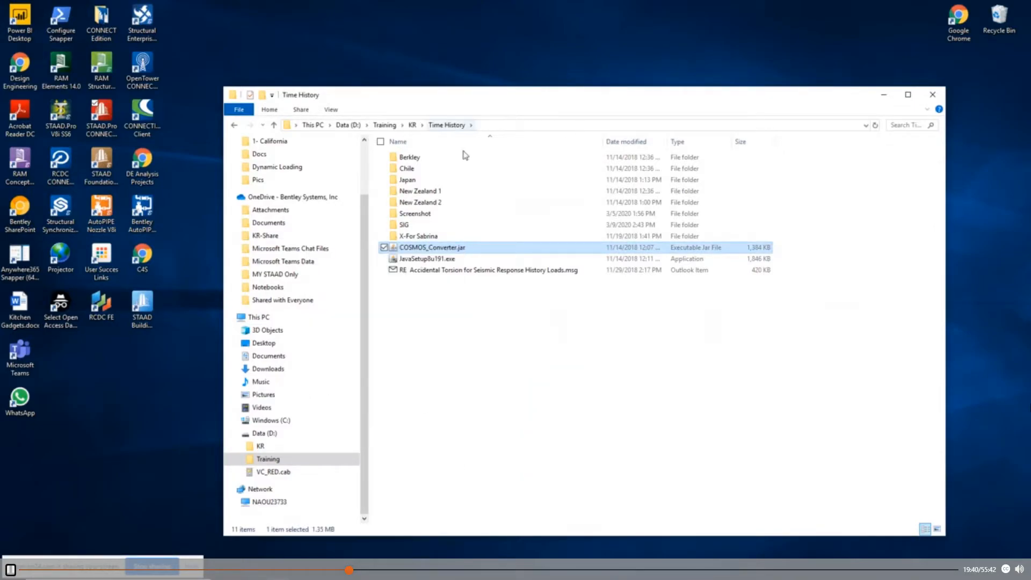
Step: Go to the KR\Demo\Working folder on Data (D:)
click(392, 126)
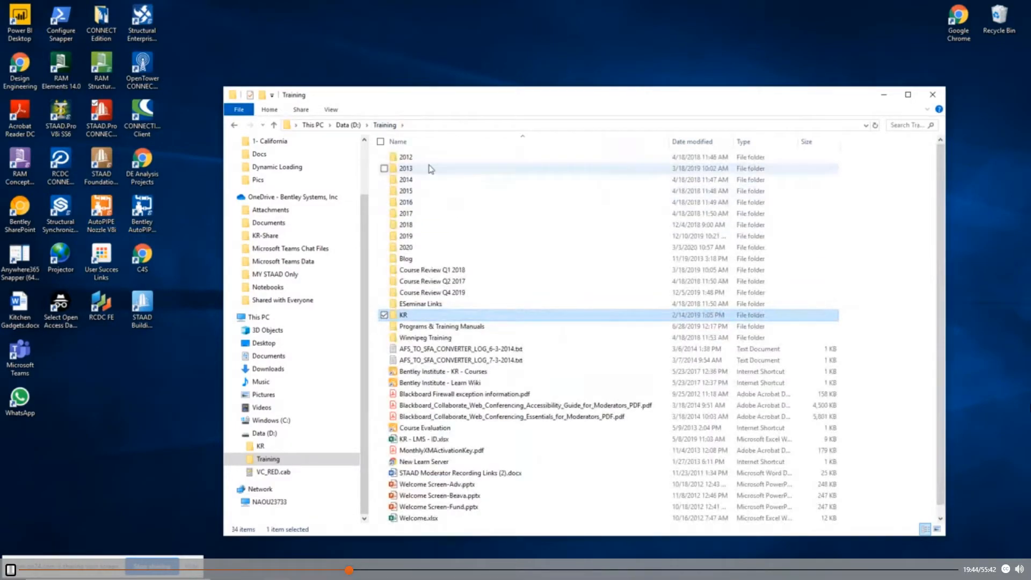
click(348, 125)
double_click(404, 158)
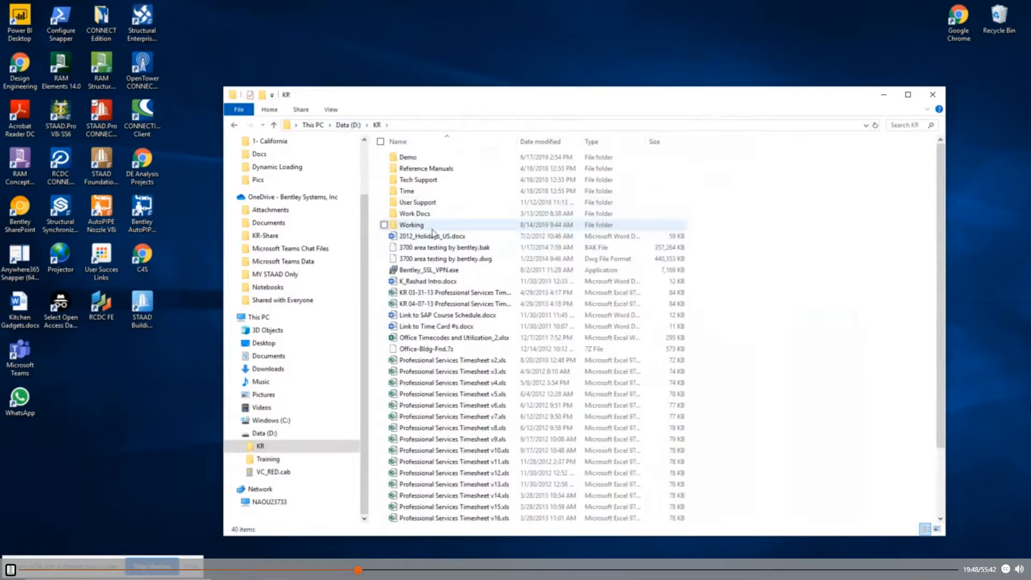
double_click(430, 158)
double_click(436, 206)
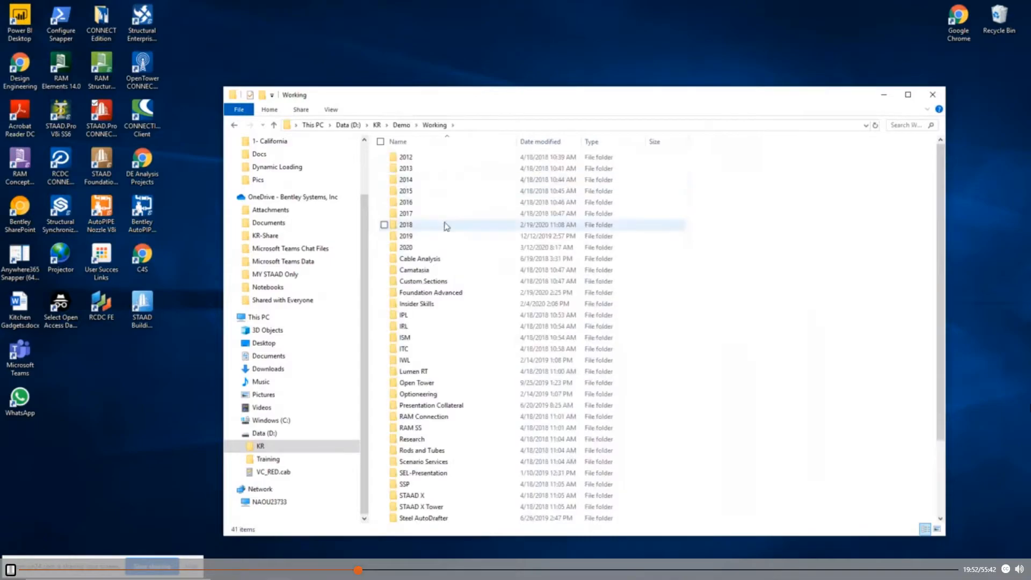
Step: Paste the copied COSMOS_Converter.jar into the Working\Insider Skills\2020\03-Mar folder
double_click(439, 247)
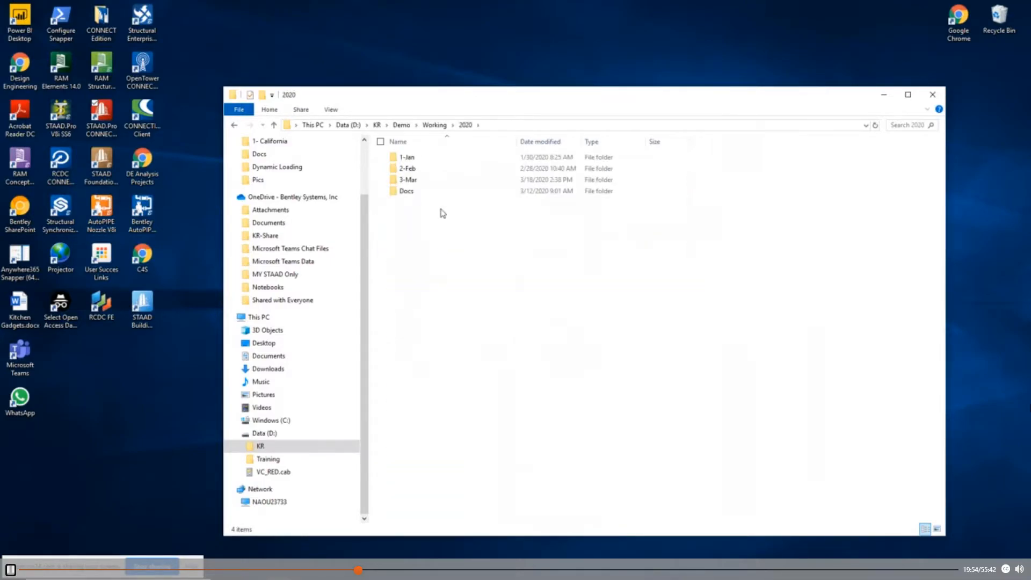
double_click(432, 181)
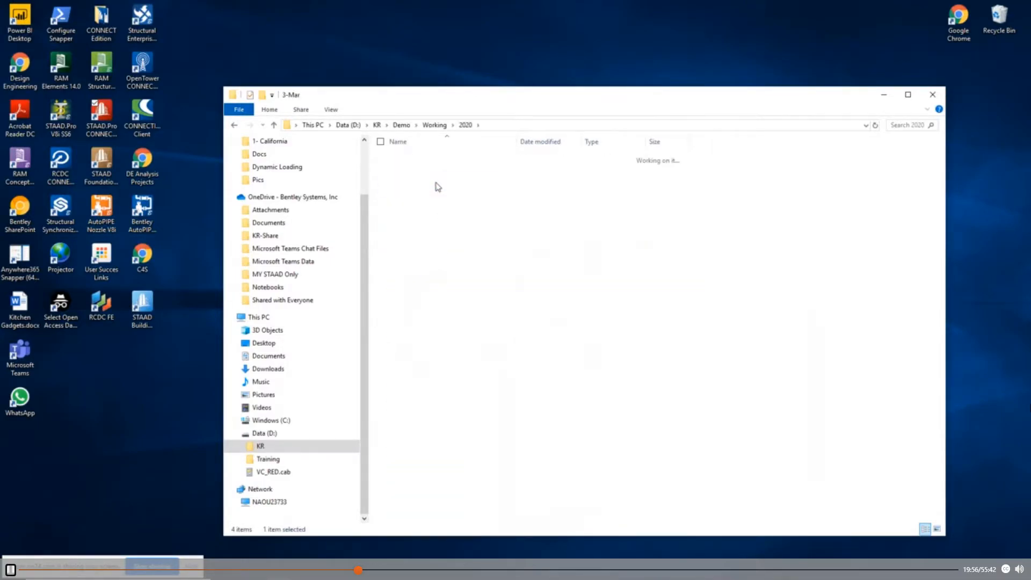
click(435, 125)
double_click(436, 294)
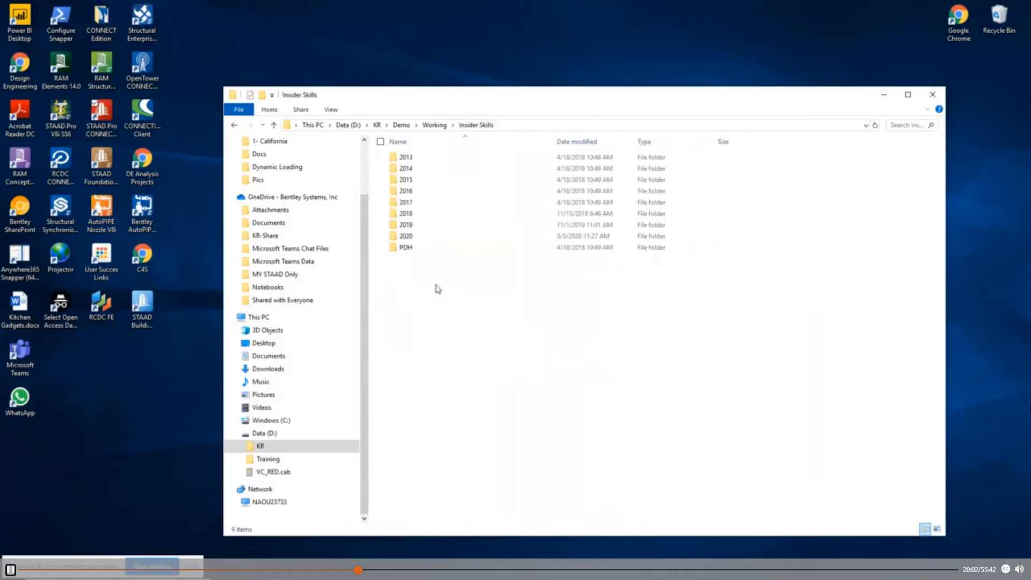
double_click(419, 246)
click(418, 171)
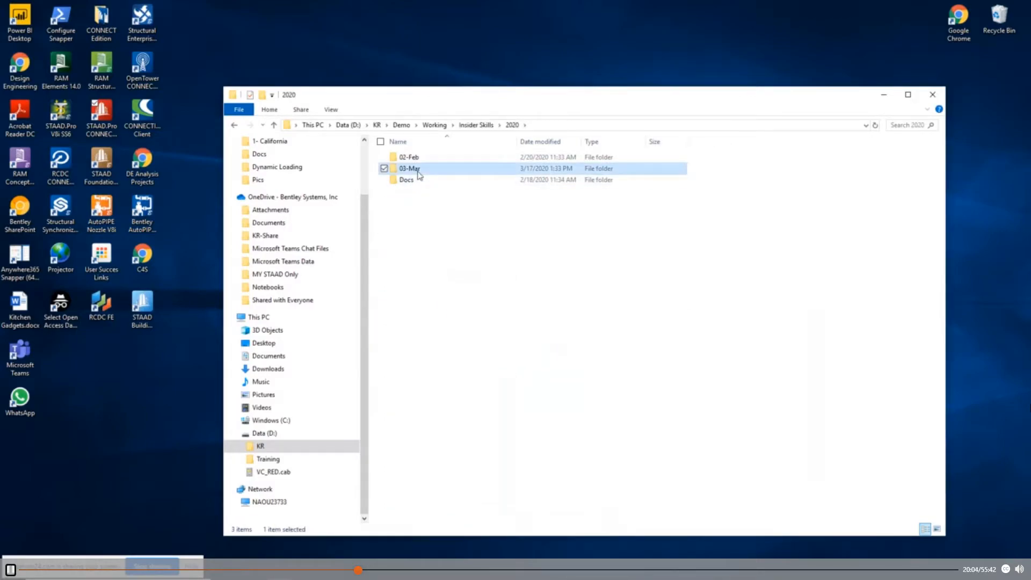
double_click(418, 170)
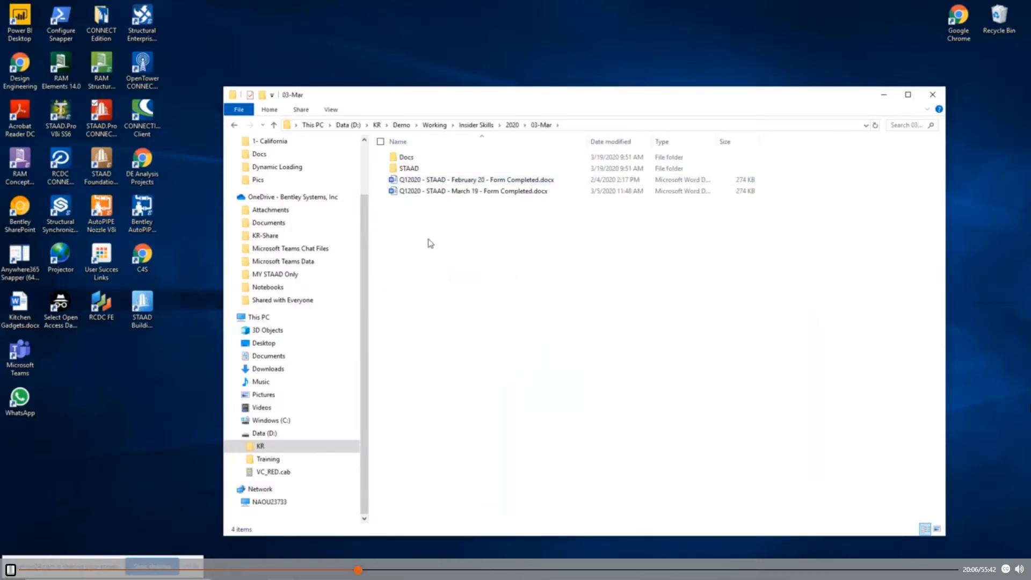
key(ctrl+v)
click(483, 272)
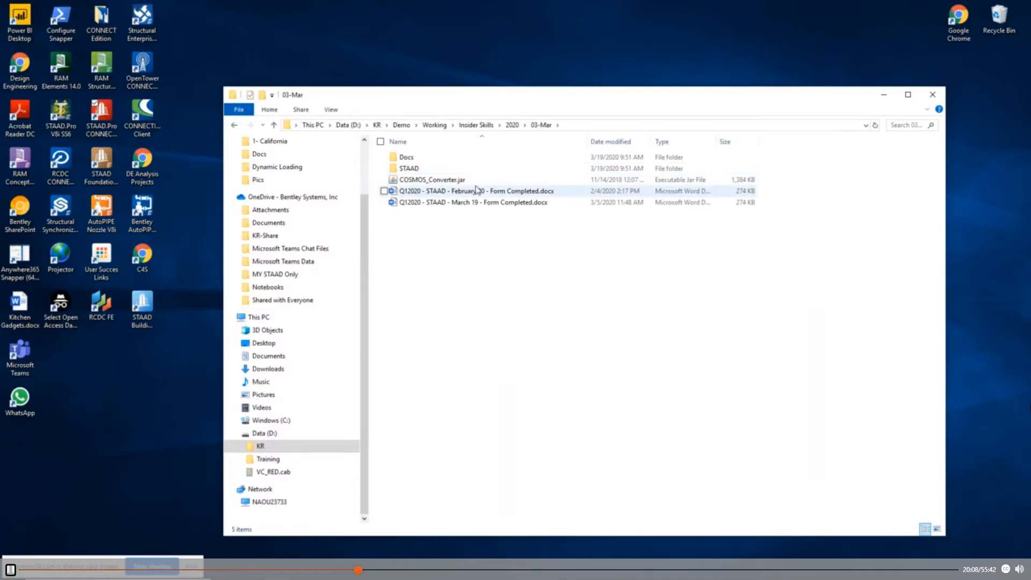
Step: Launch COSMOS_Converter.jar and start browsing for its input file or directory on Data (D:)
double_click(446, 180)
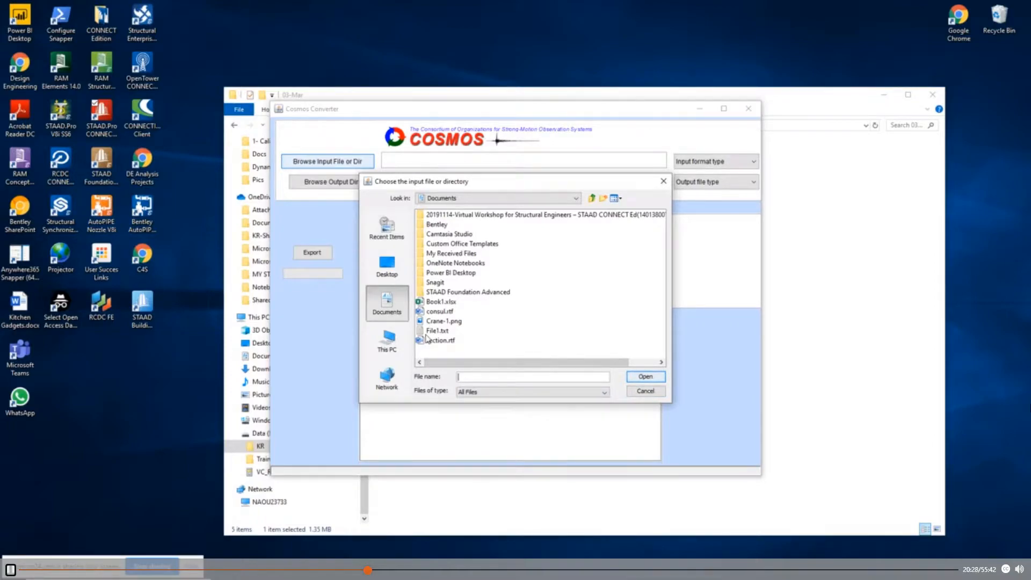
click(577, 199)
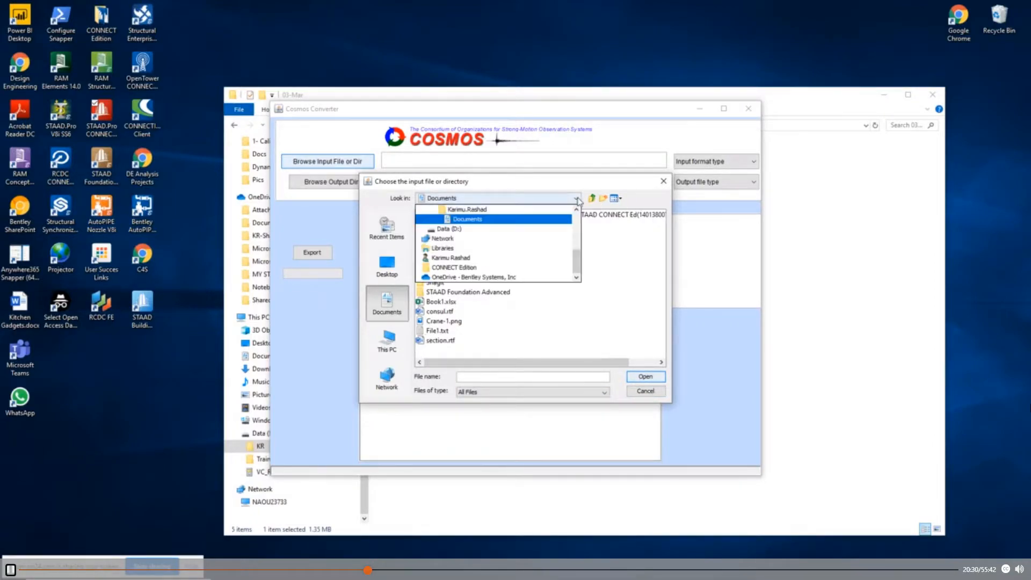
mouse_move(577, 258)
mouse_down()
mouse_move(581, 230)
mouse_move(585, 272)
mouse_up()
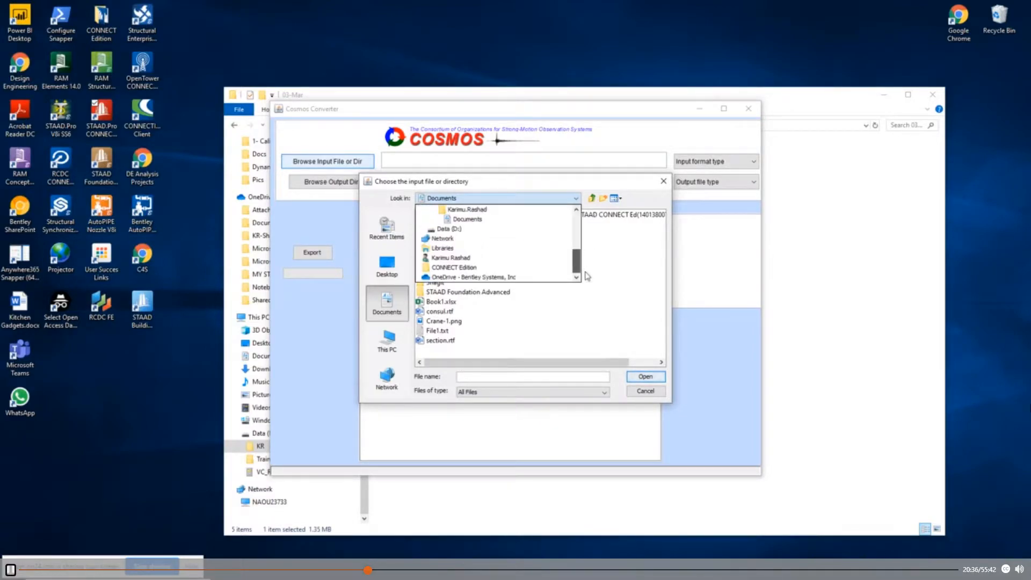
click(494, 235)
Step: Browse the input chooser from Data (D:) to the KR\Demo\Working\Insider Skills\2020\03-Mar folder
double_click(430, 215)
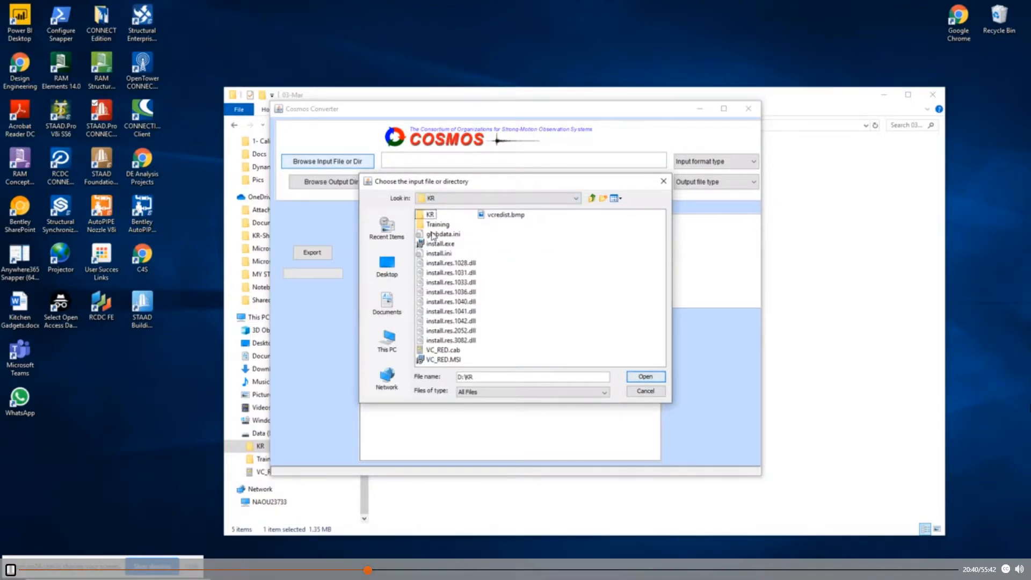
click(441, 218)
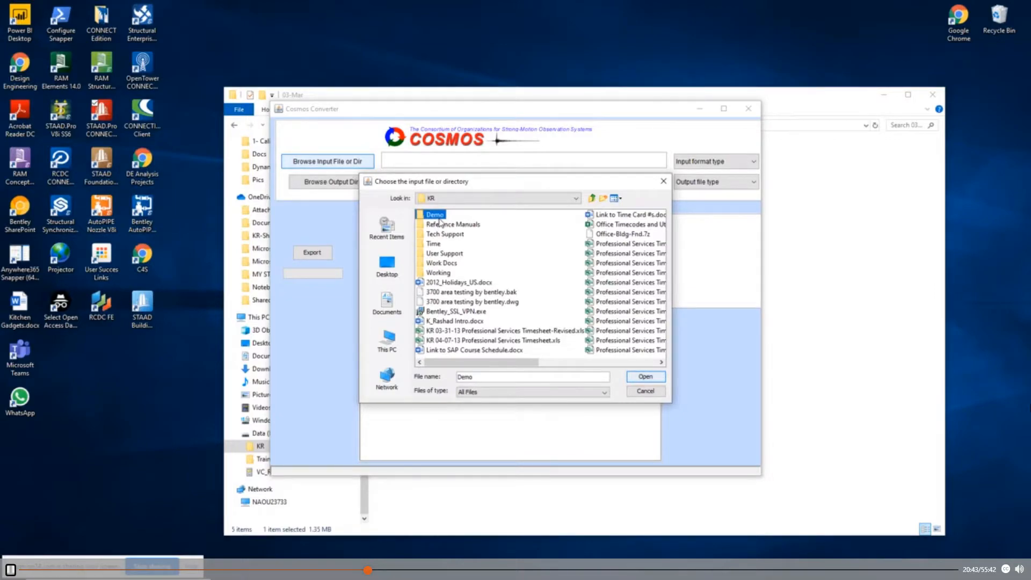
double_click(436, 215)
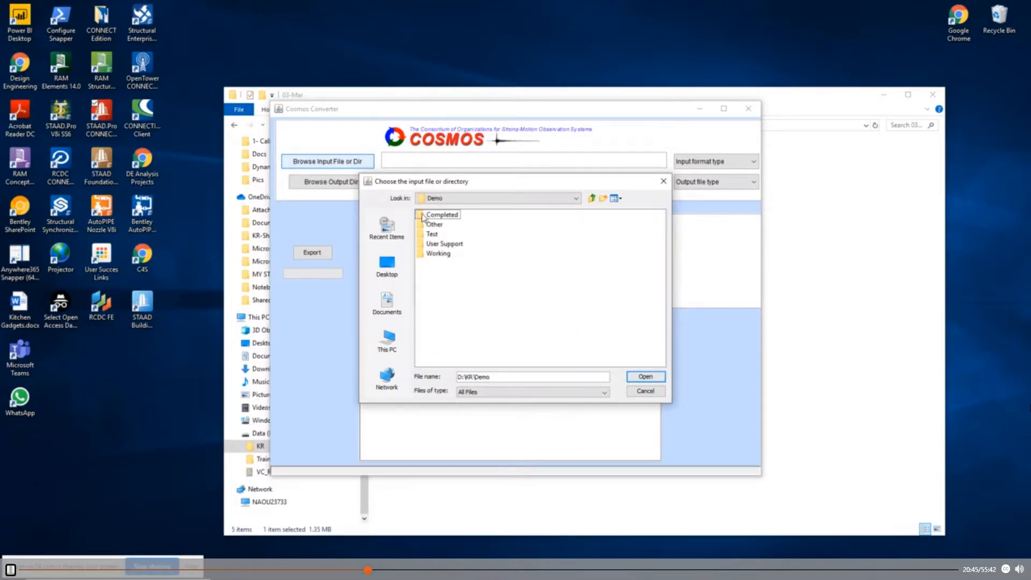
click(437, 254)
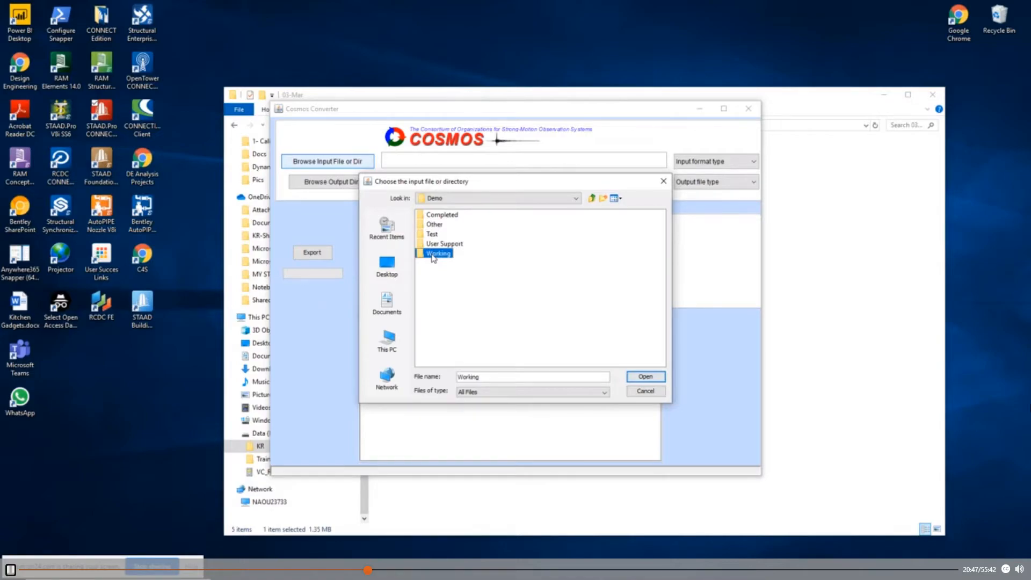
double_click(434, 255)
click(437, 342)
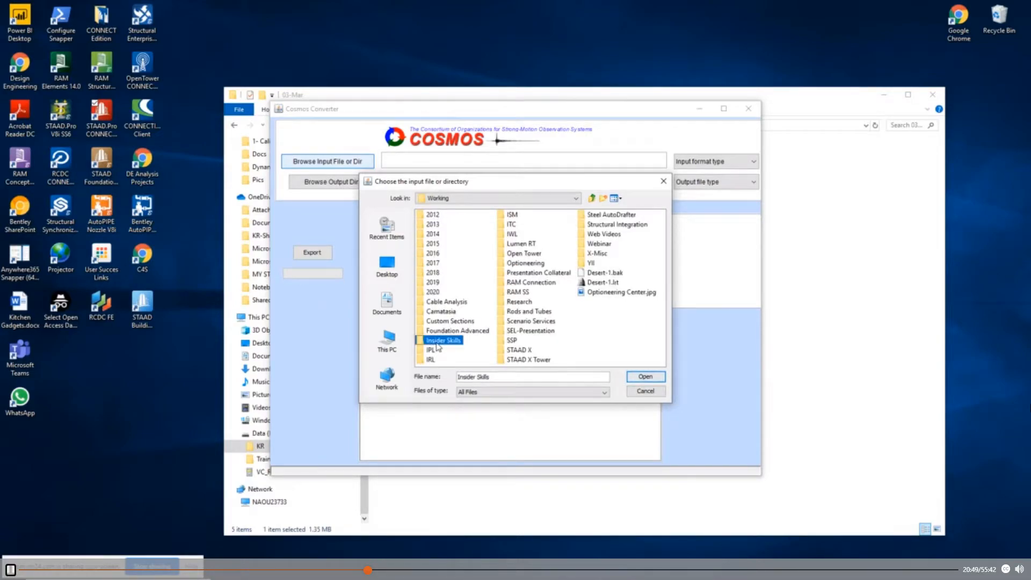
double_click(436, 342)
click(437, 283)
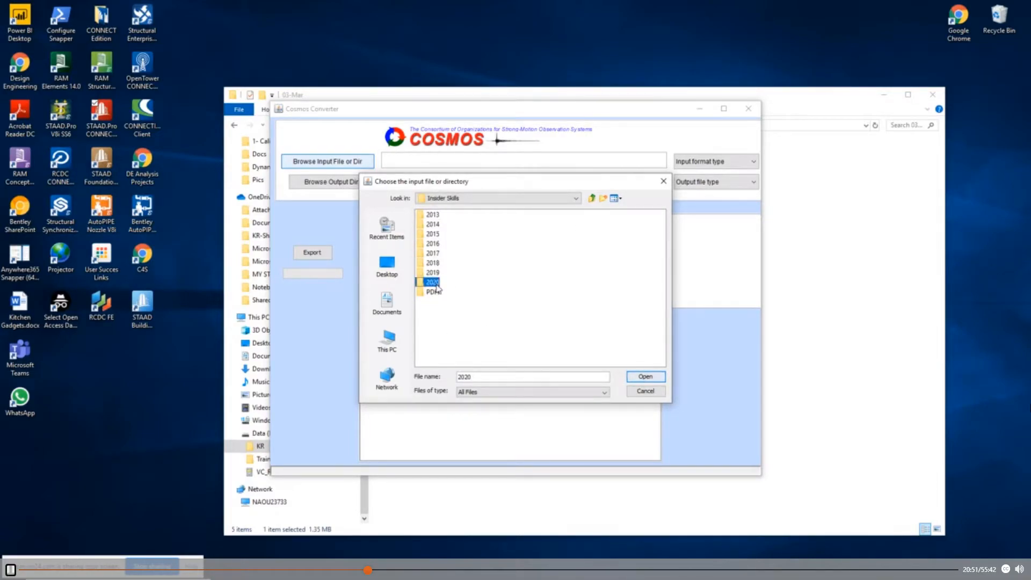
double_click(437, 283)
click(437, 226)
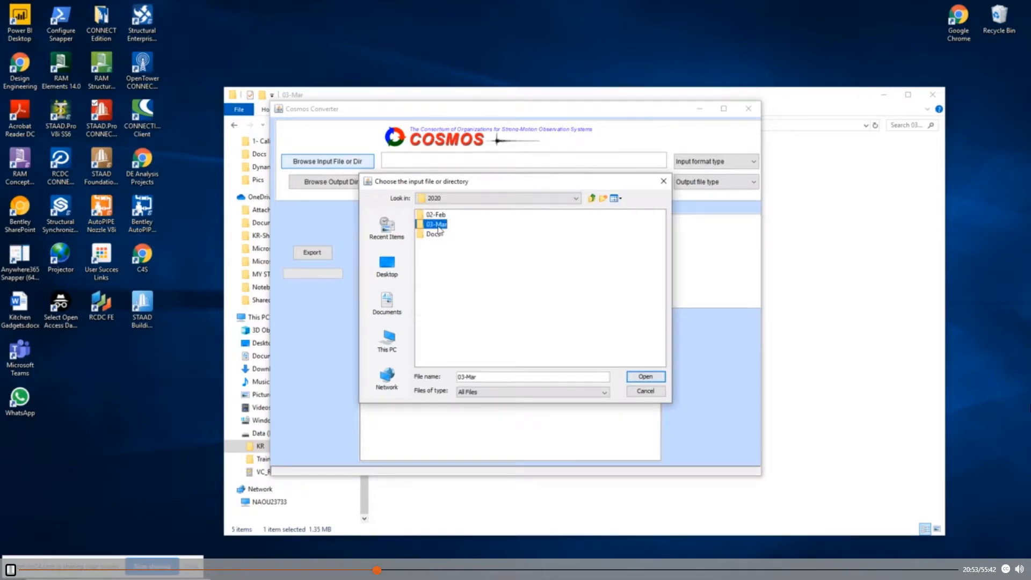
double_click(438, 226)
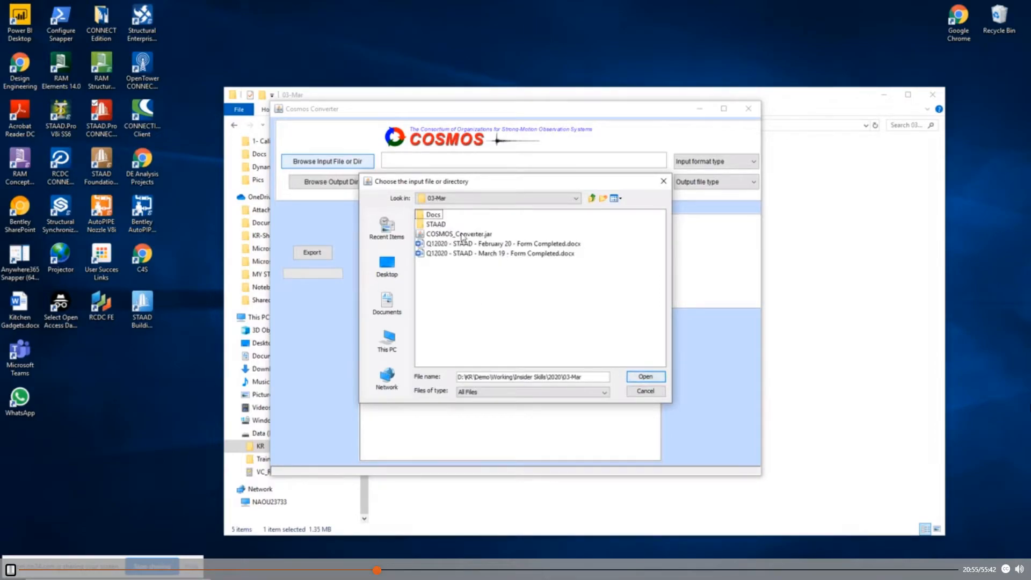
Step: Continue browsing the input chooser into the STAAD\SIG\2-Chile folder
click(436, 224)
double_click(436, 224)
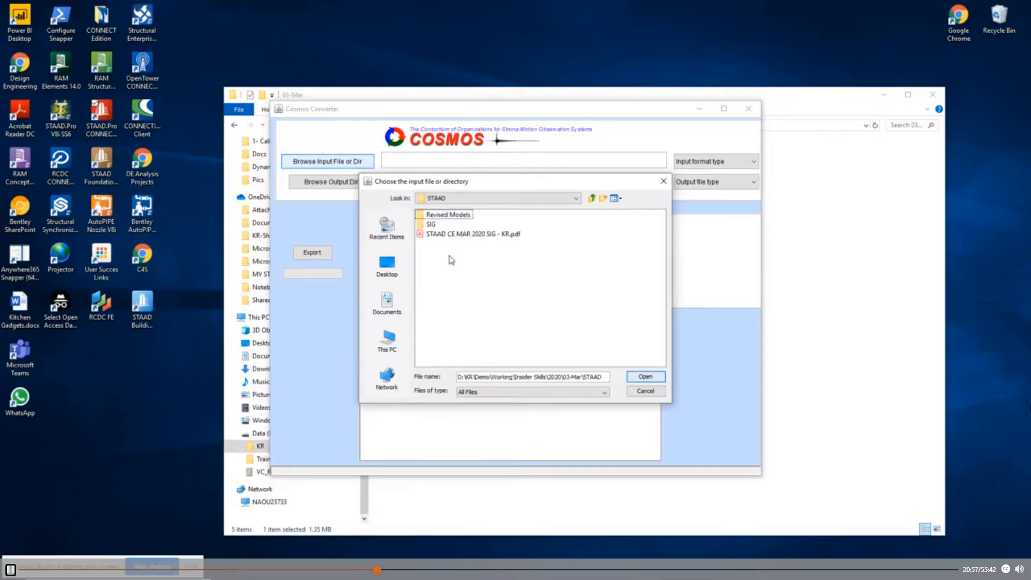
click(431, 225)
double_click(431, 225)
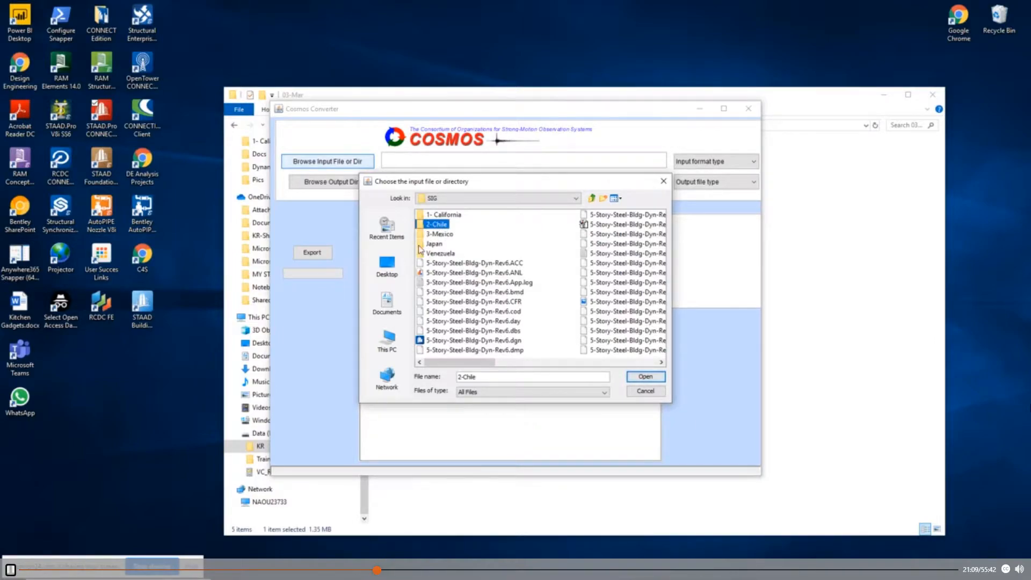
click(443, 225)
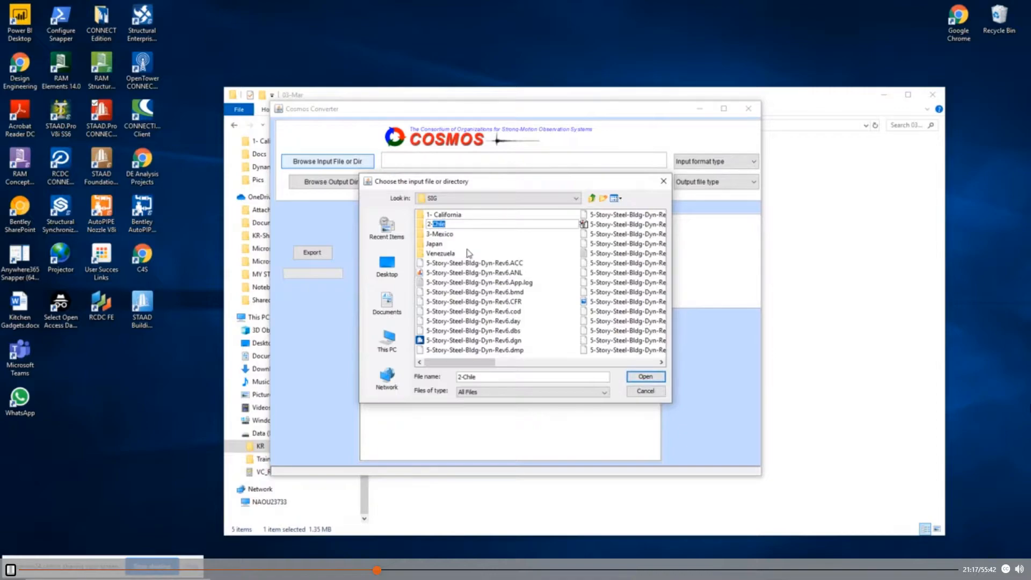
click(428, 224)
key(Return)
double_click(432, 224)
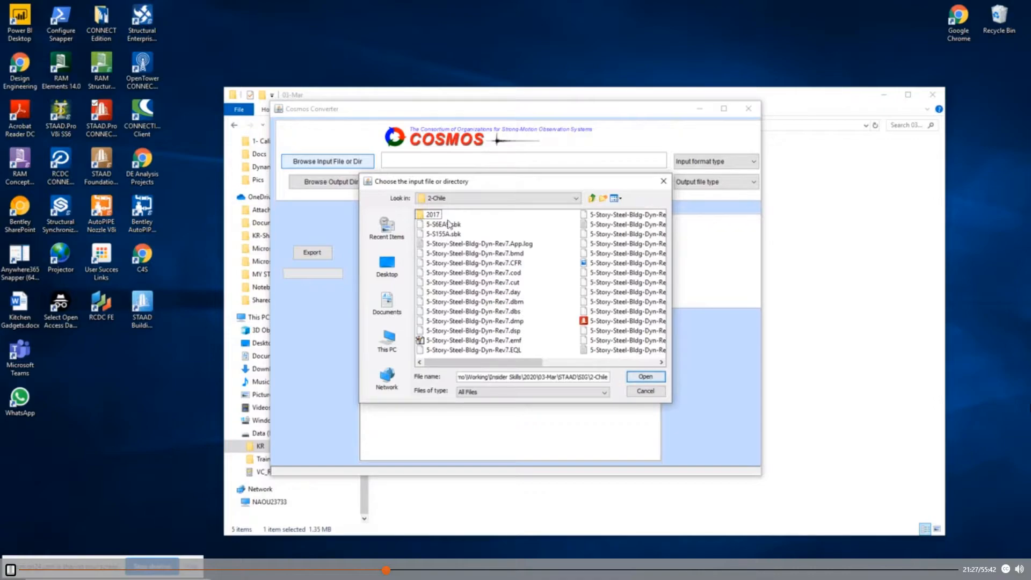
double_click(433, 215)
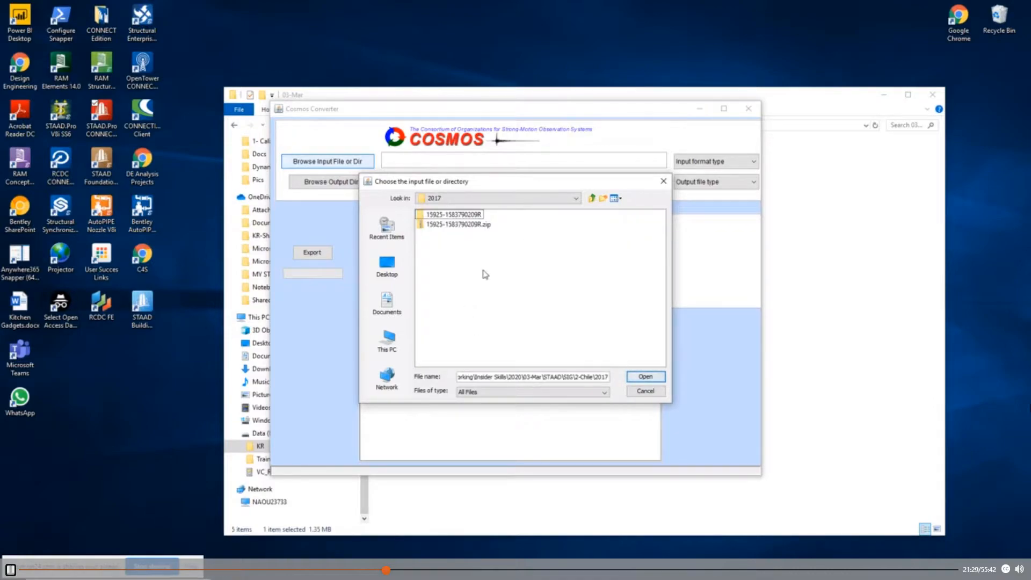
double_click(466, 216)
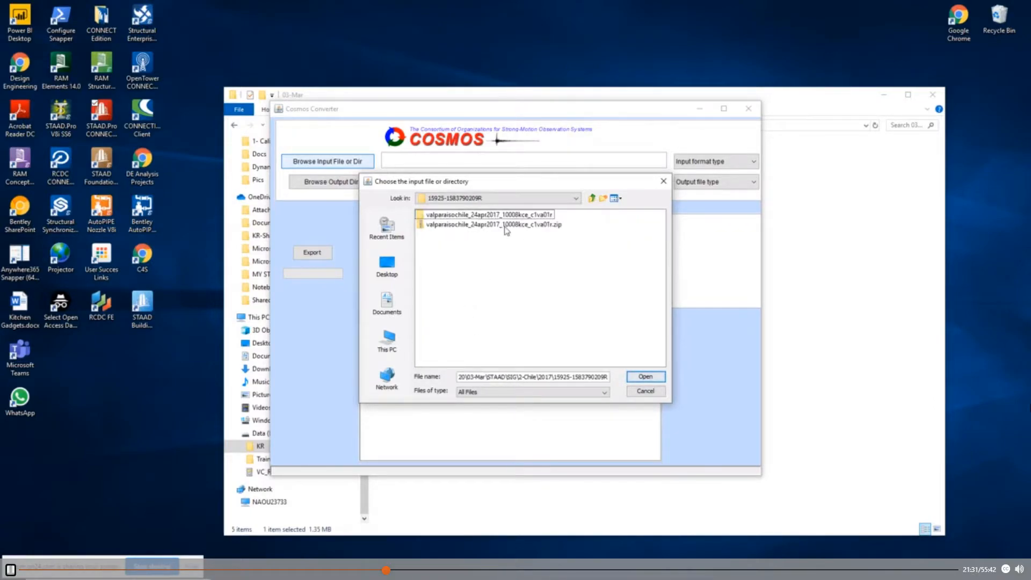
click(511, 216)
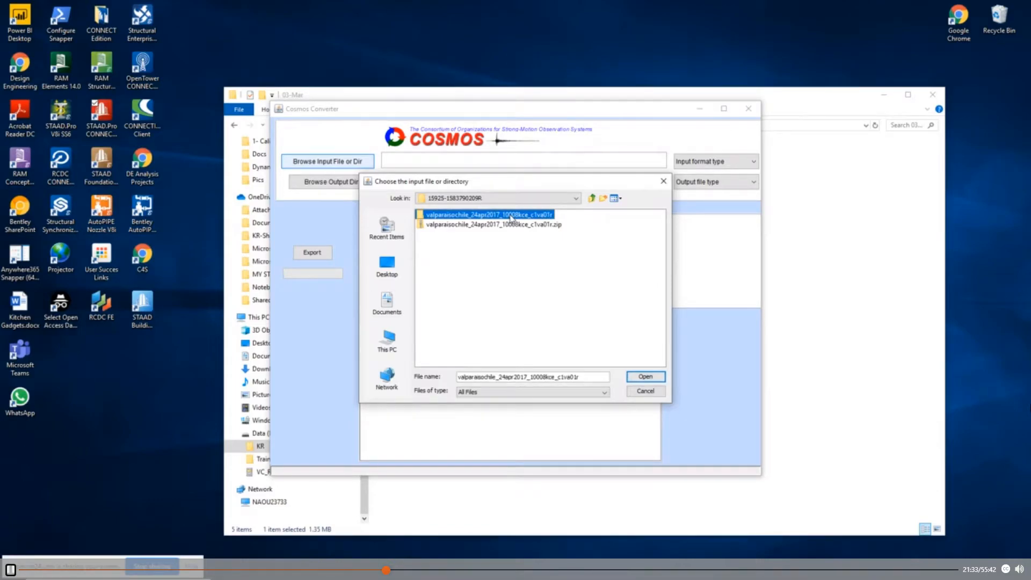
double_click(510, 216)
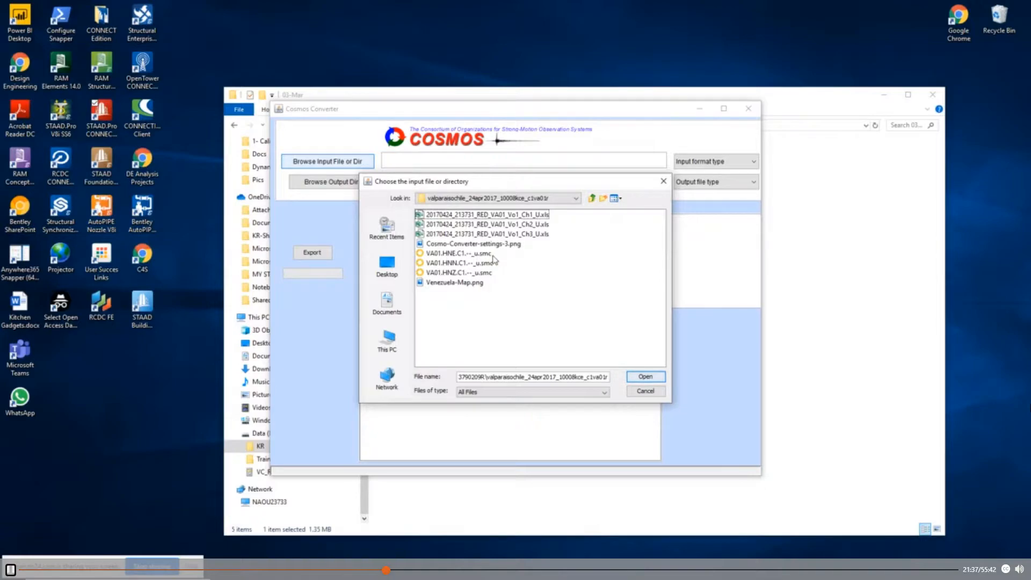
click(461, 253)
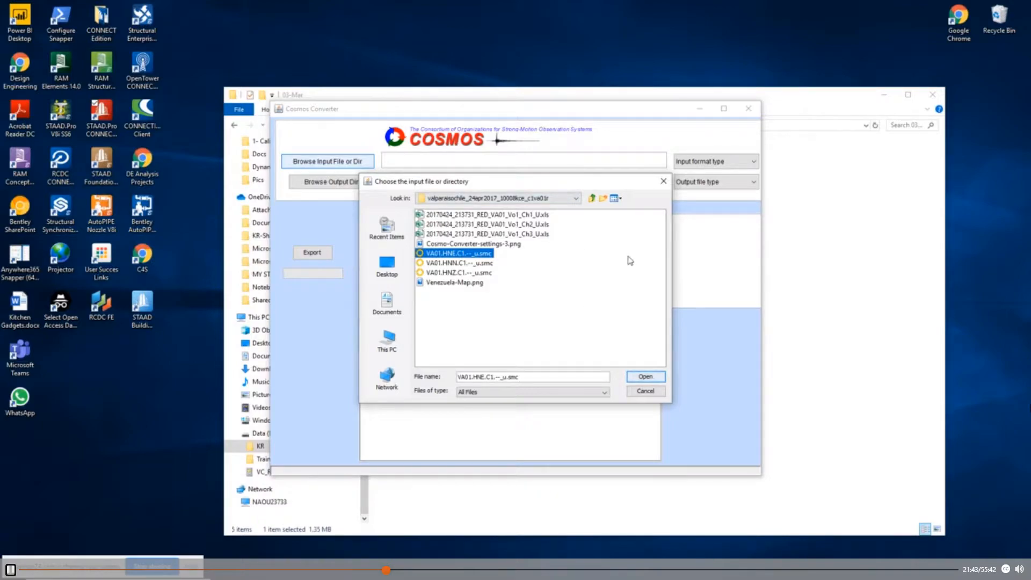
click(592, 198)
click(485, 215)
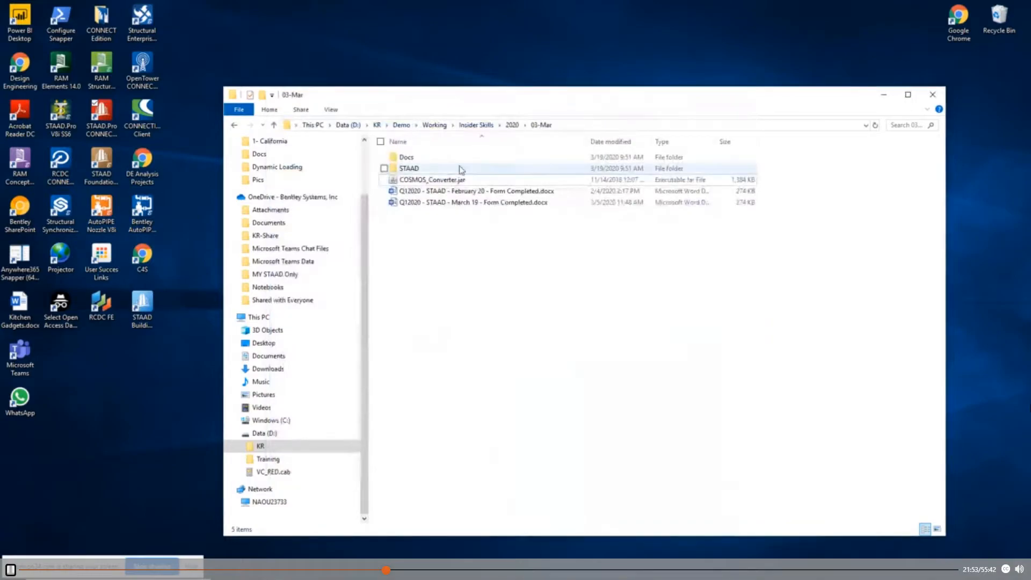
Step: Switch to File Explorer and go to the STAAD\SIG\2-Chile\2017 folder
double_click(460, 169)
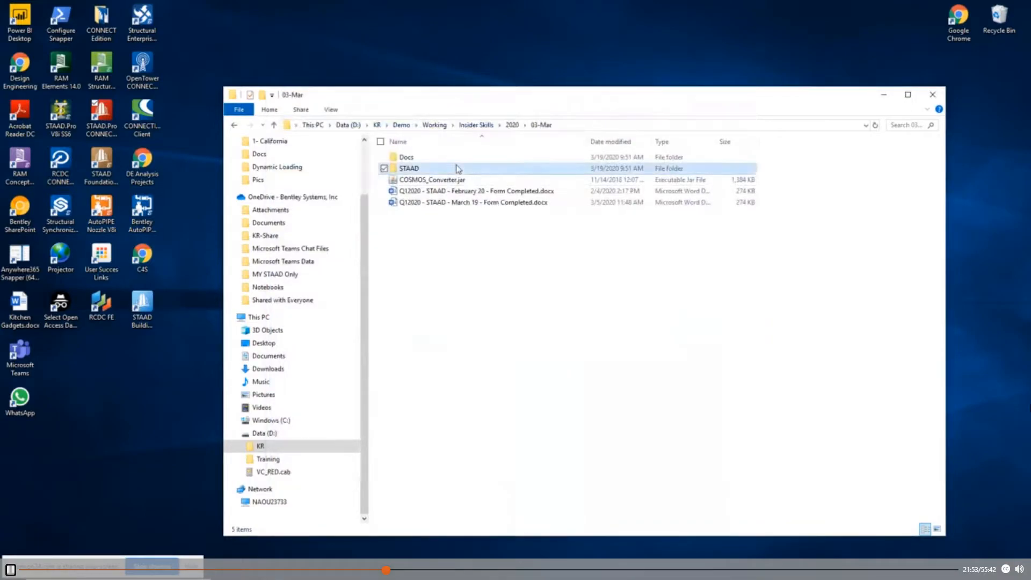
double_click(438, 170)
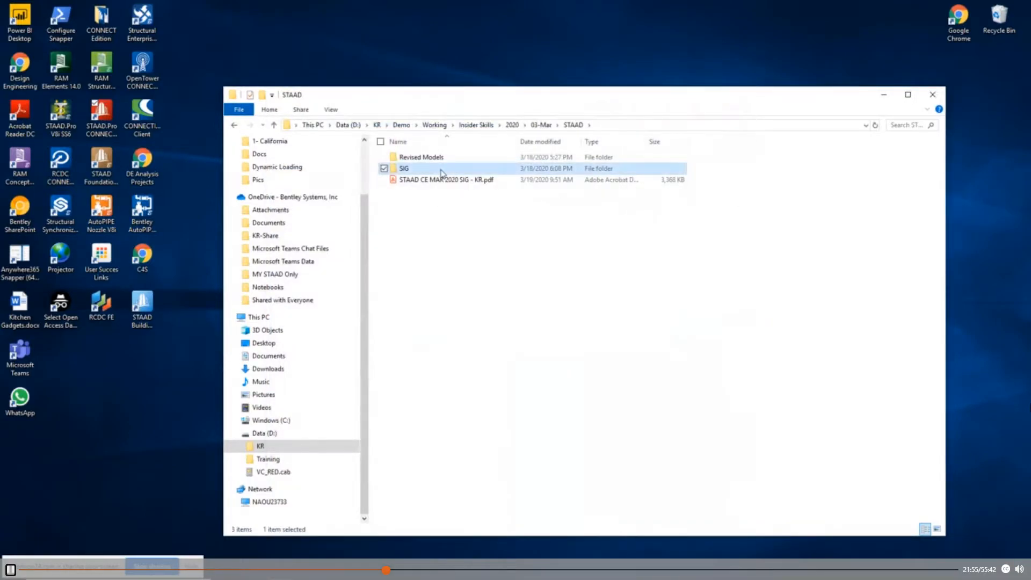
double_click(444, 170)
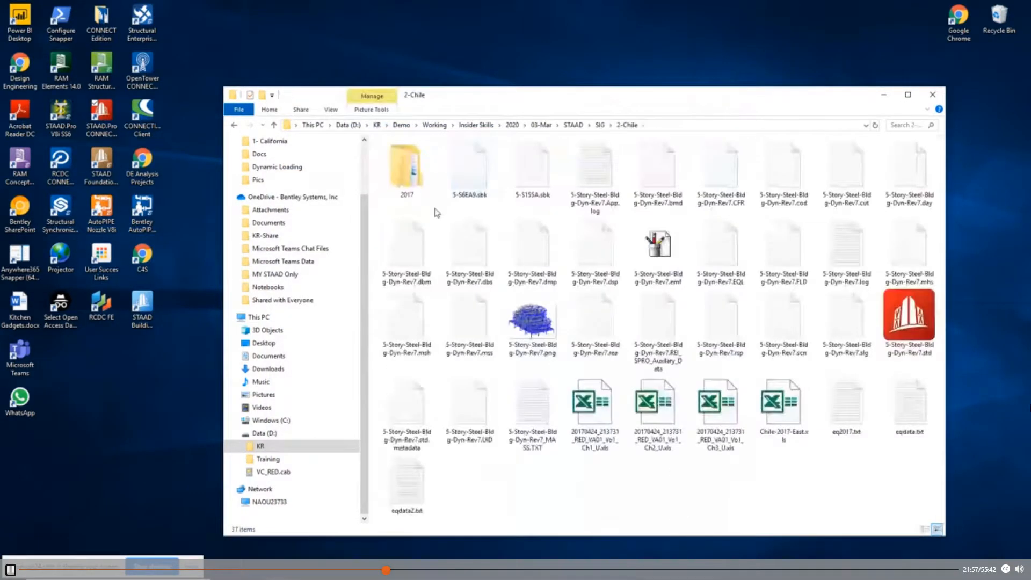
double_click(424, 199)
click(429, 157)
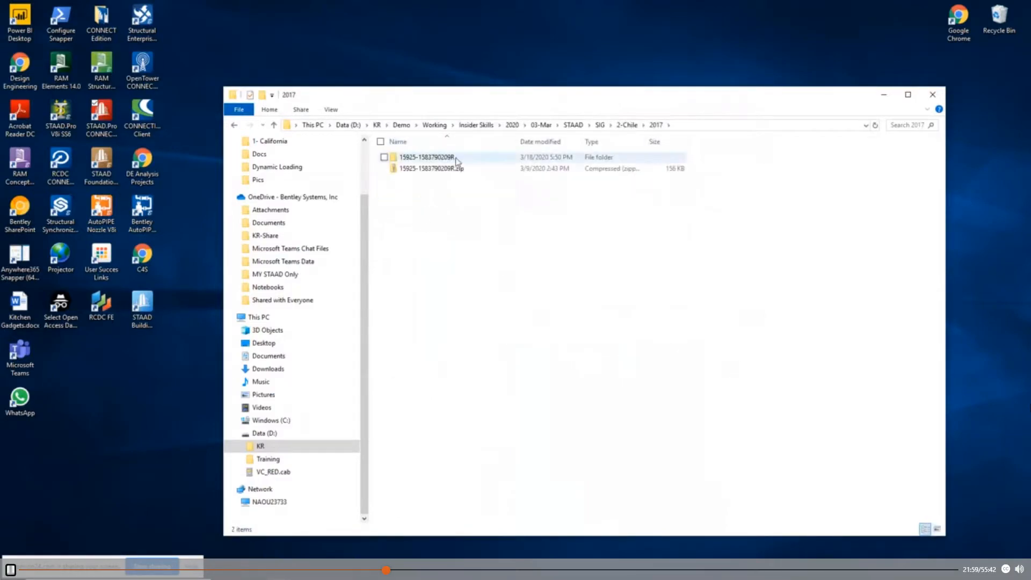
double_click(430, 156)
click(452, 157)
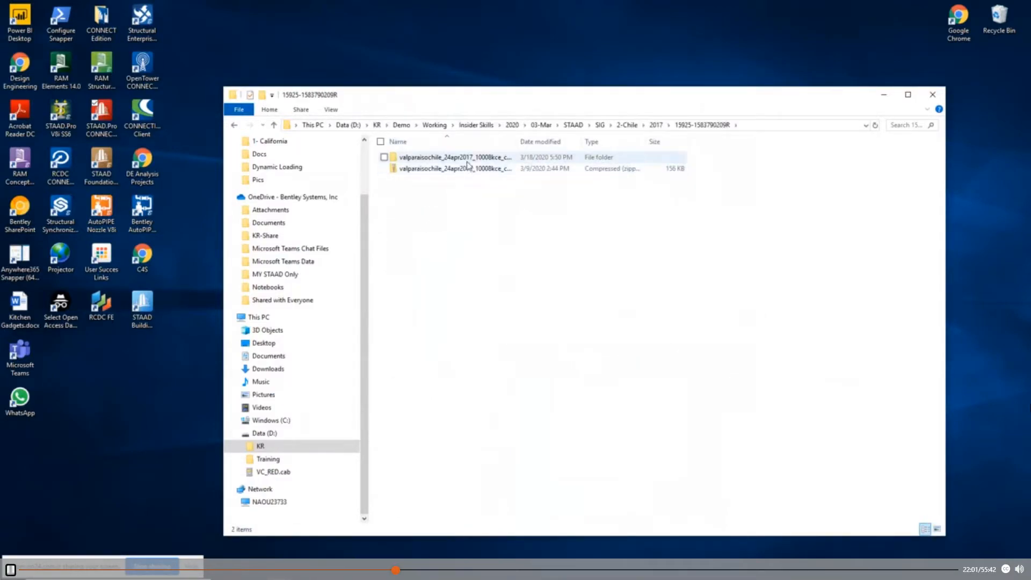
double_click(451, 157)
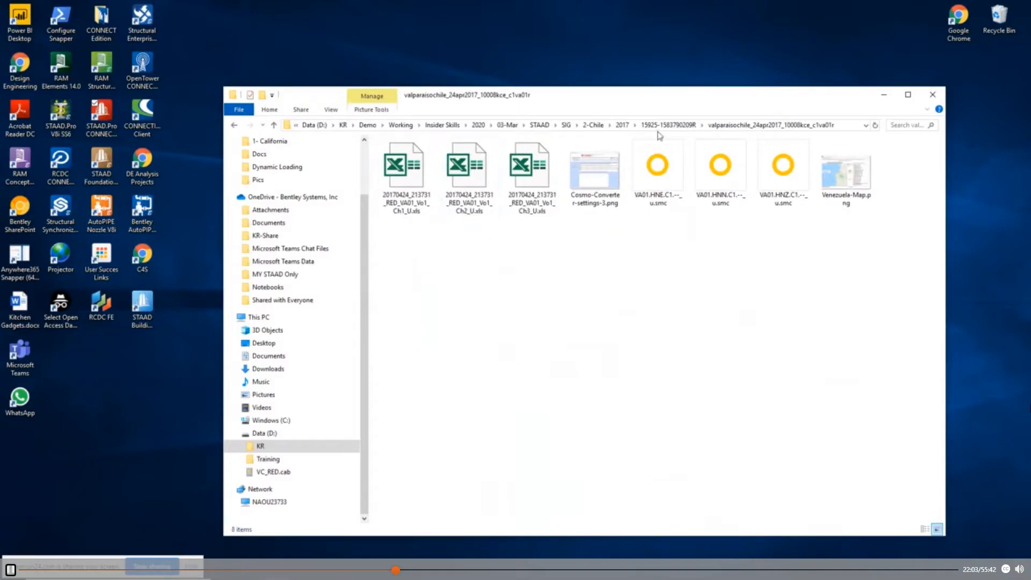
click(622, 125)
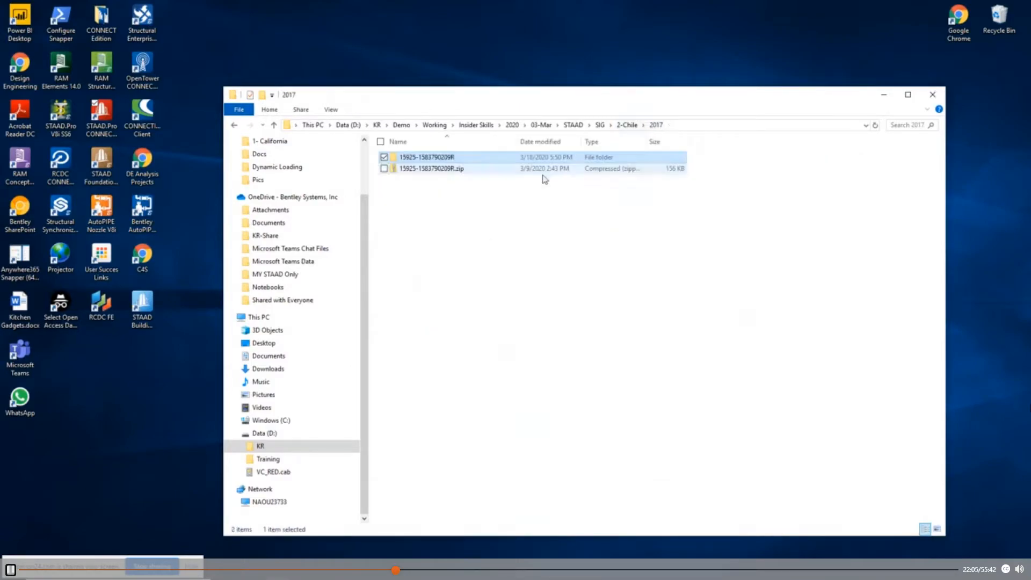
right_click(482, 157)
click(427, 350)
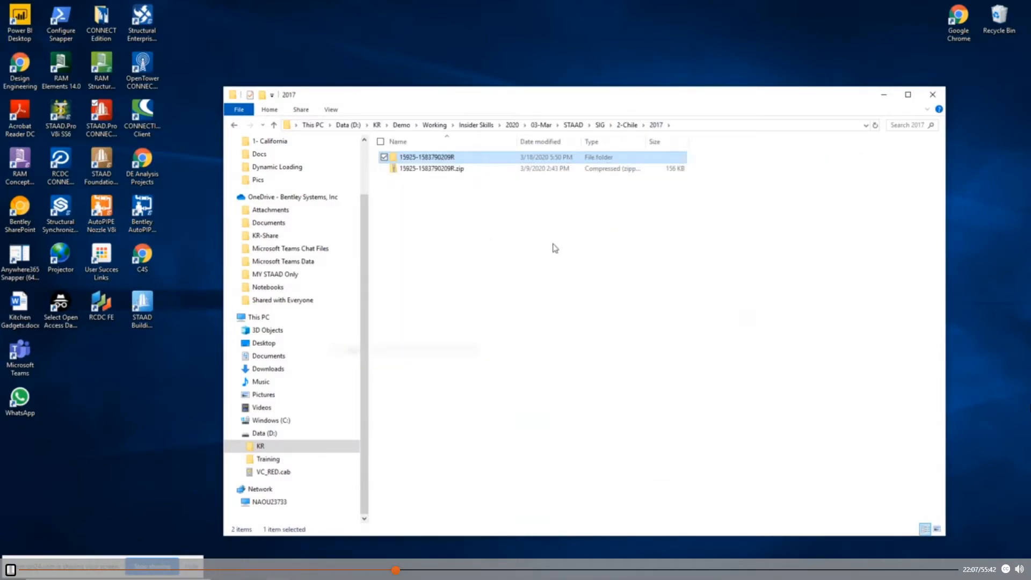
click(624, 127)
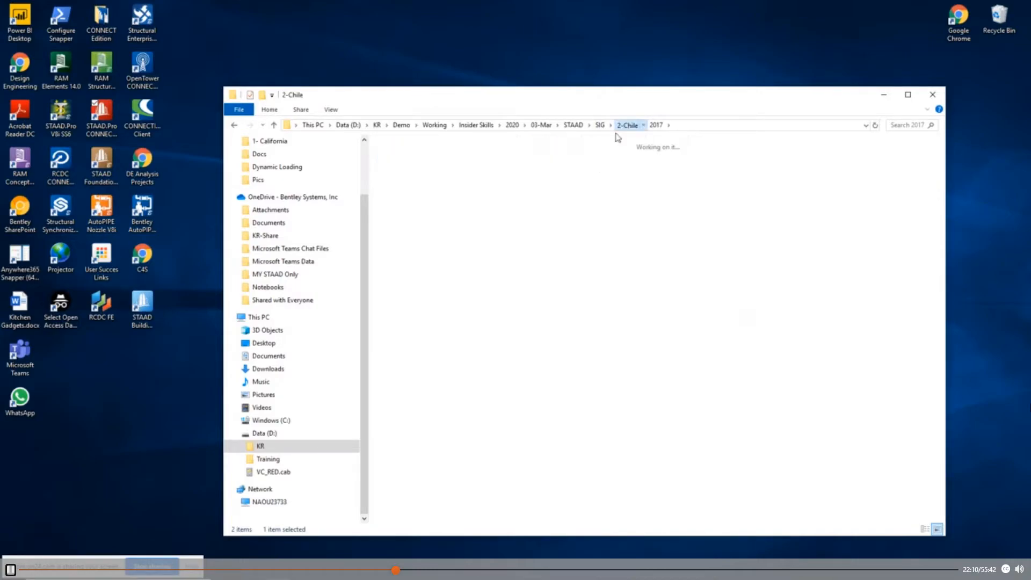
click(566, 504)
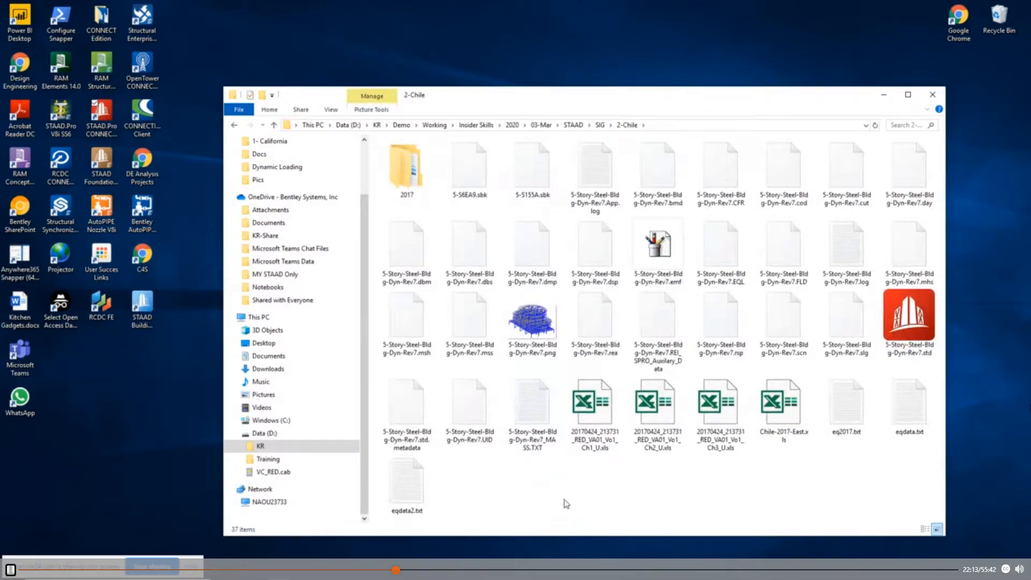
key(ctrl+v)
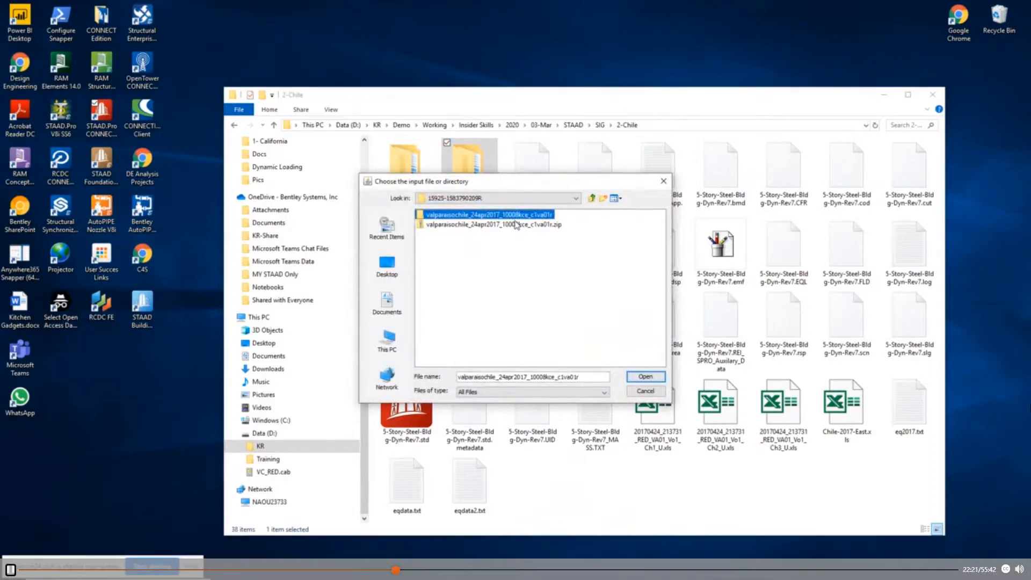
click(592, 198)
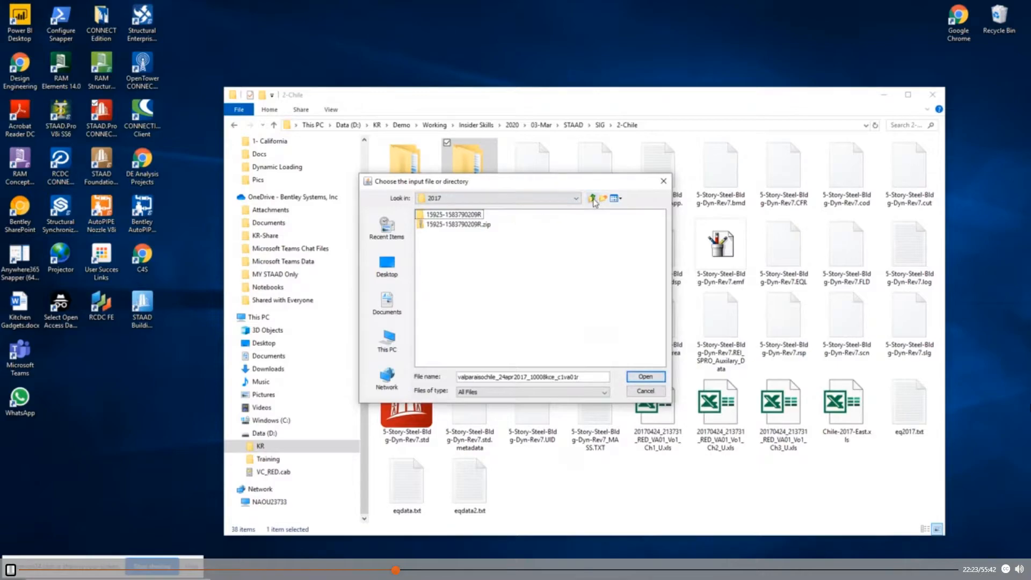
click(593, 199)
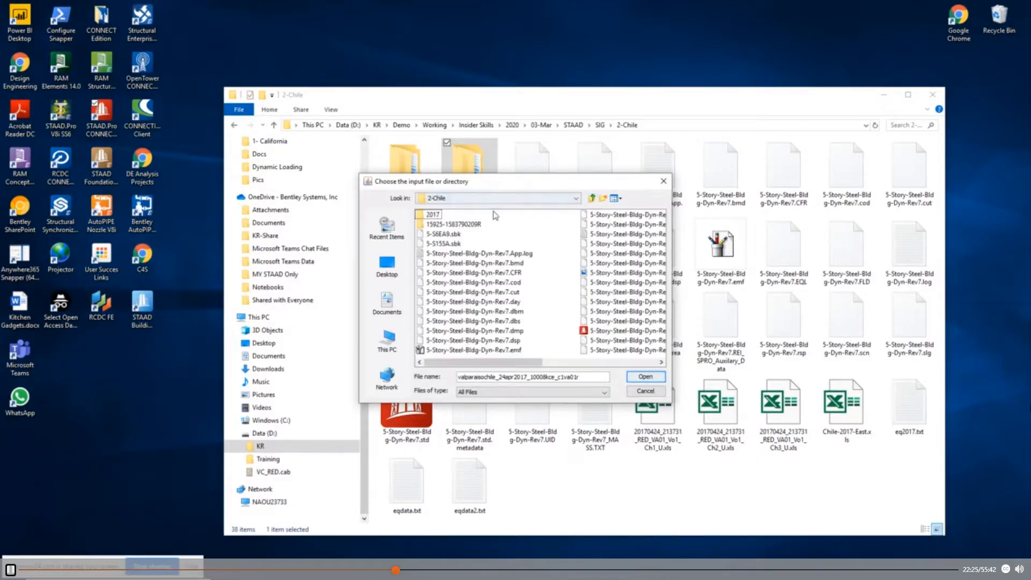
double_click(465, 216)
click(515, 219)
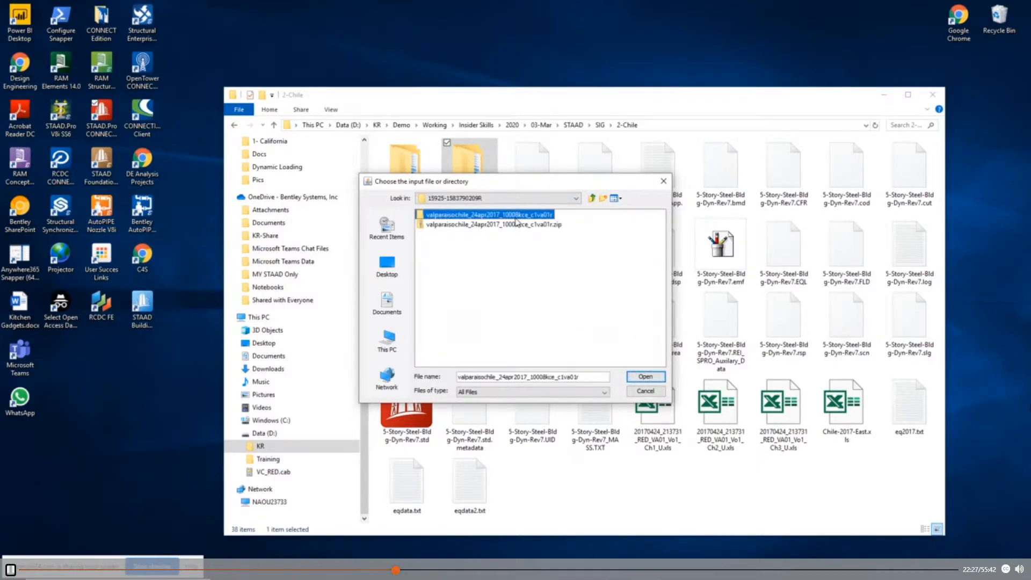
double_click(515, 217)
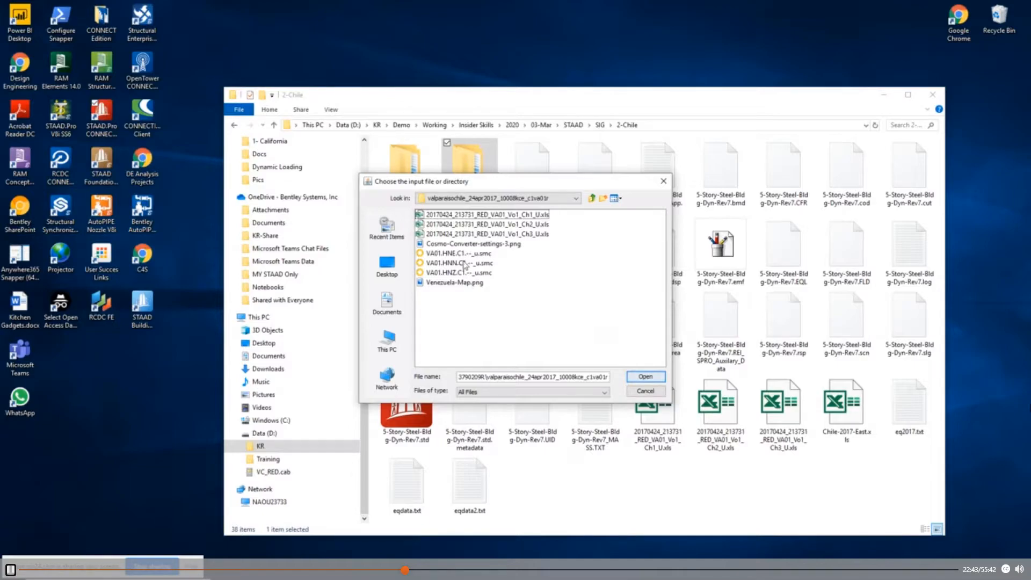
click(461, 254)
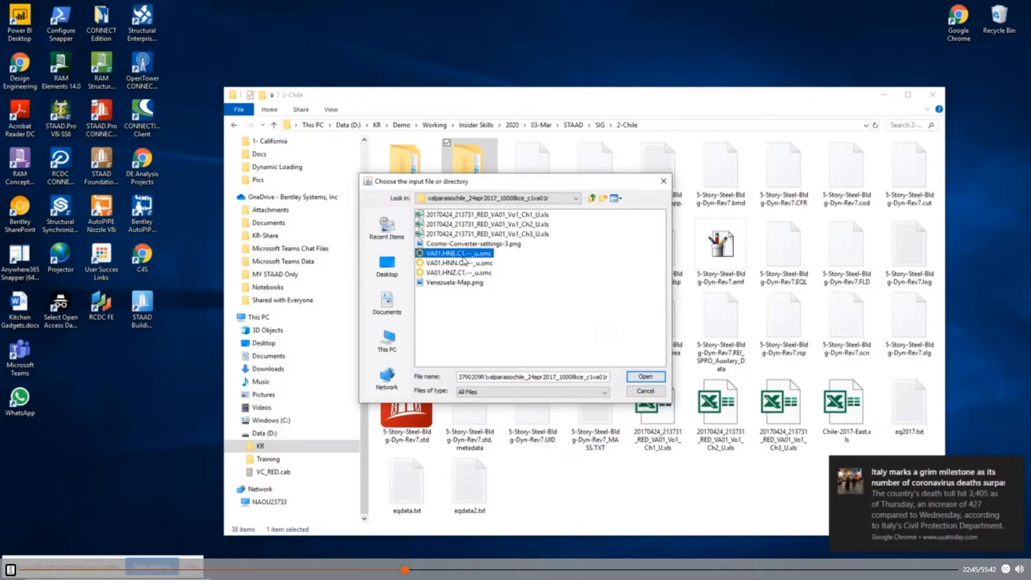
click(646, 377)
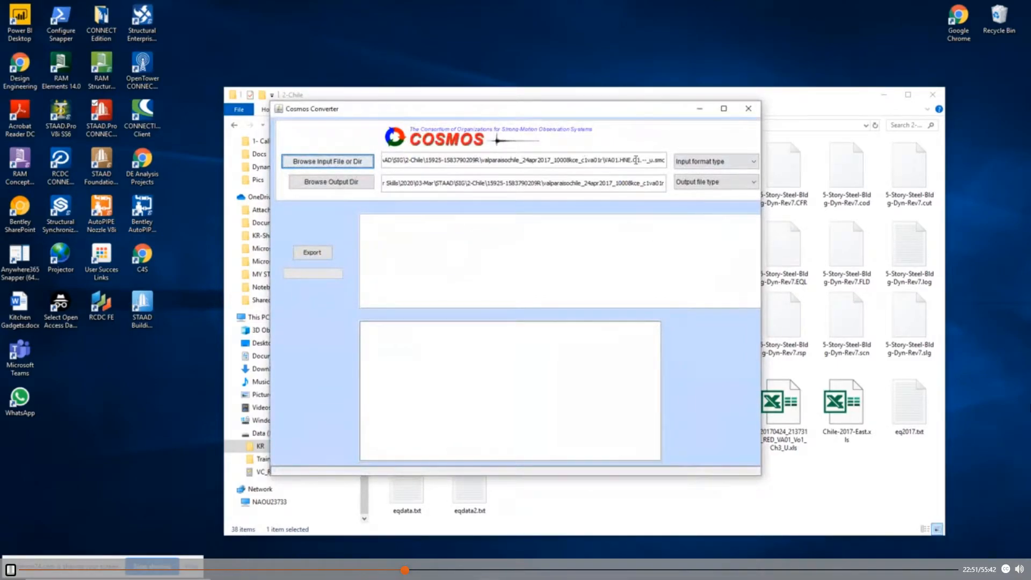
Step: Set the output file type to Excel and try exporting the record with CGS_DMG2003 as the input format
click(707, 162)
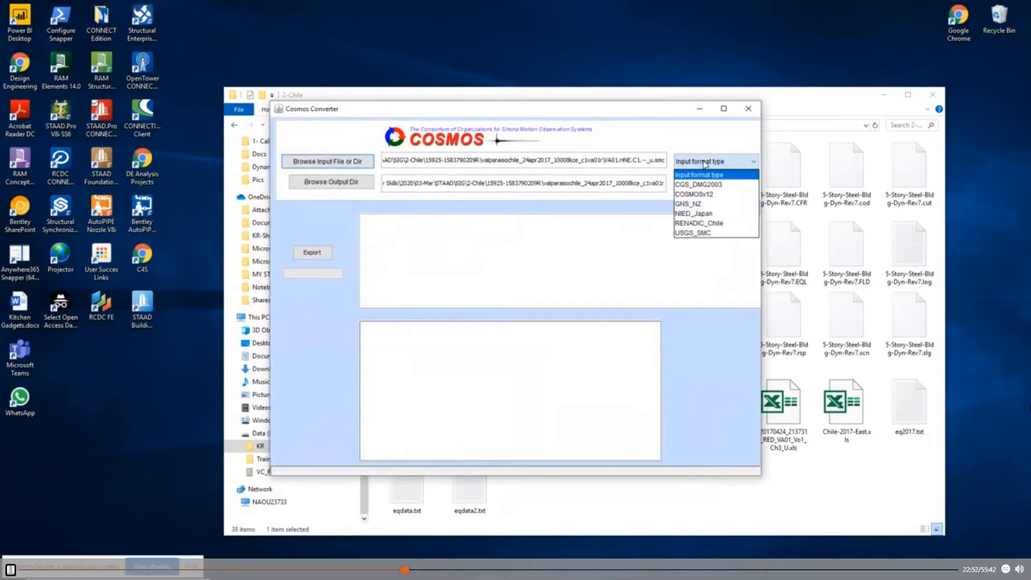
click(725, 186)
click(717, 185)
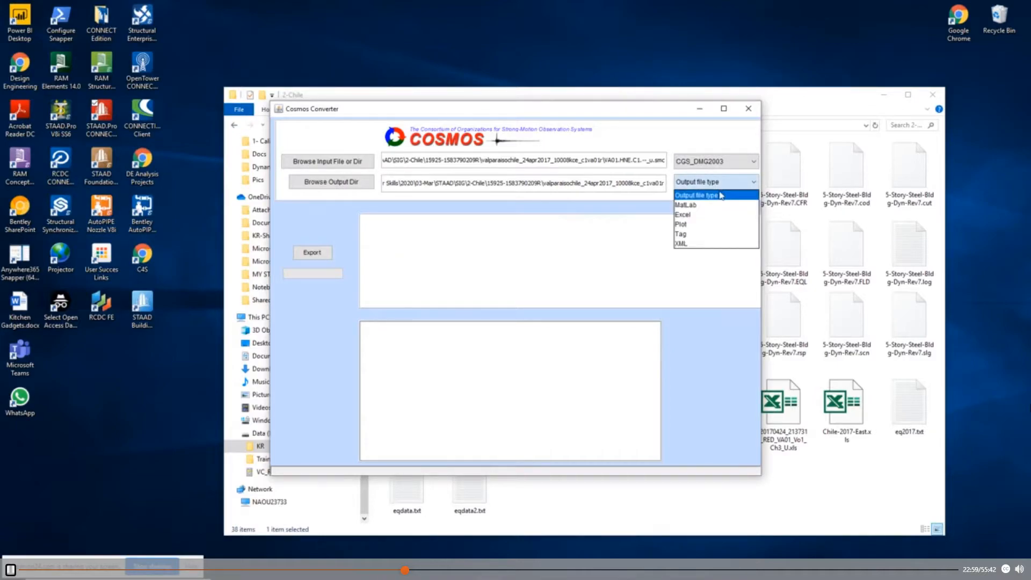
click(720, 214)
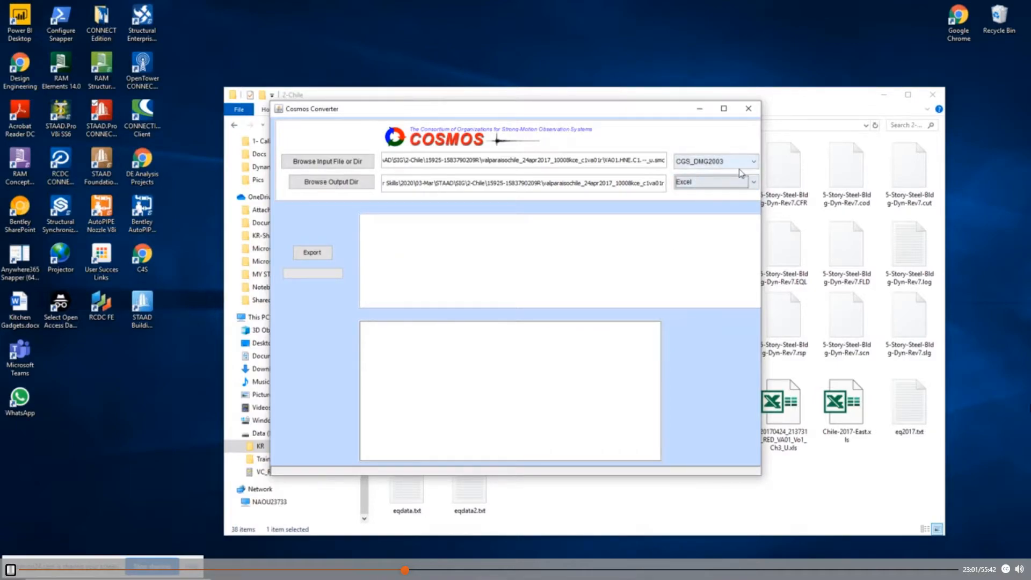
click(325, 253)
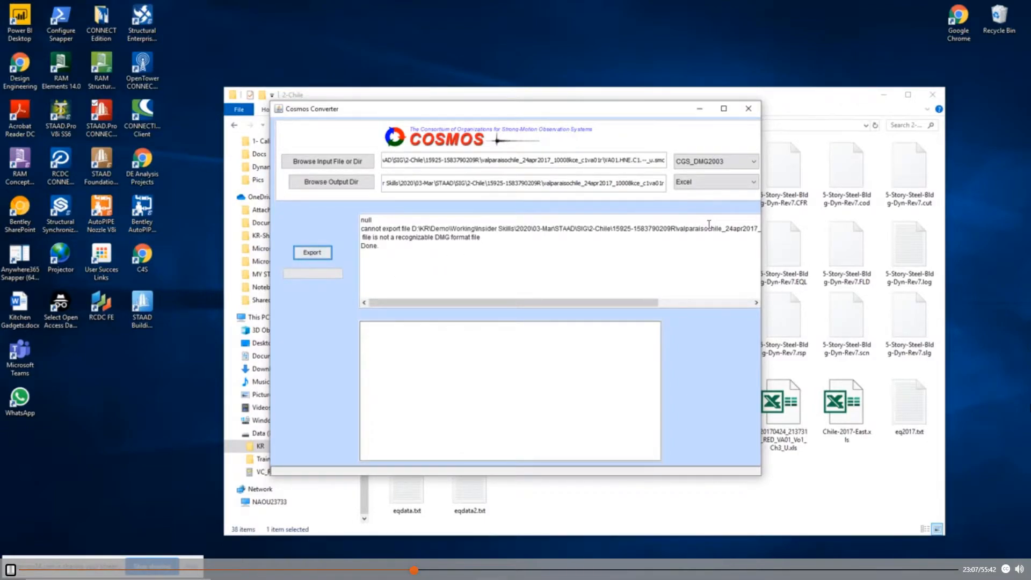
Step: Set the input format type to USGS_SMC and export the VA01.HNE.C1.--_u.smc record to Excel
click(722, 167)
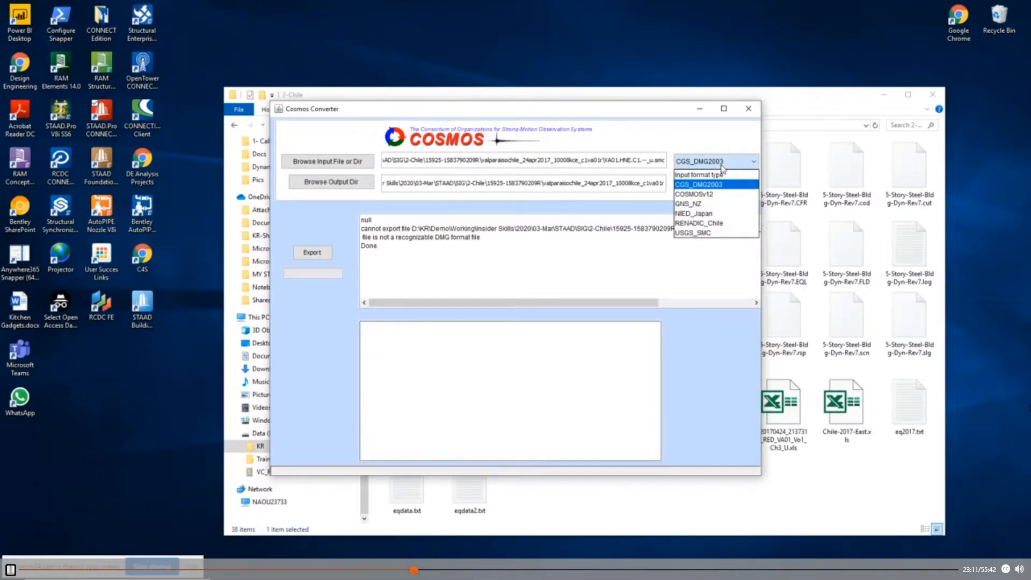
click(729, 235)
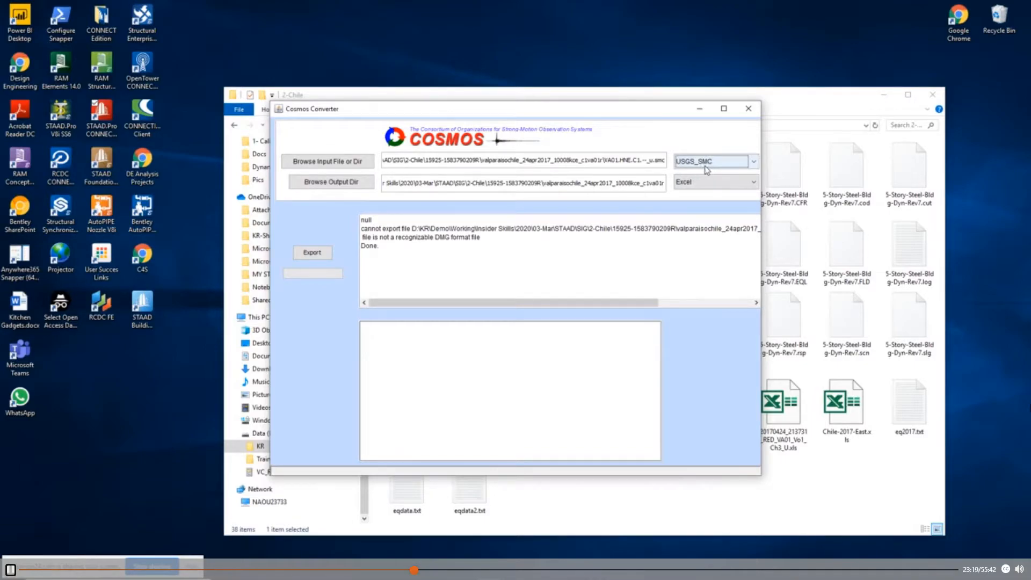
click(315, 257)
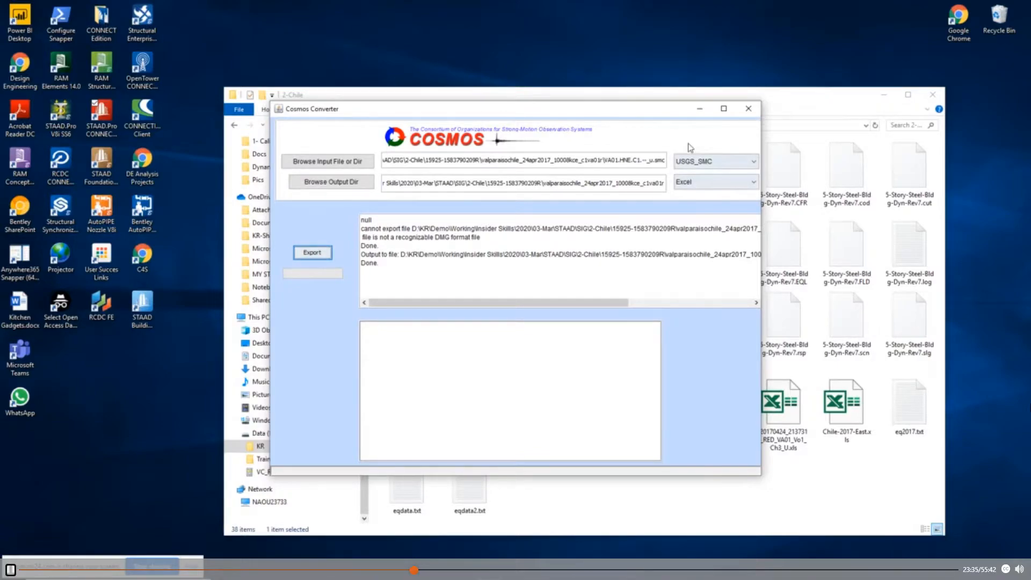
Step: Load VA01.HNN.C1.--_u.smc as the input file and export it to Excel
click(327, 161)
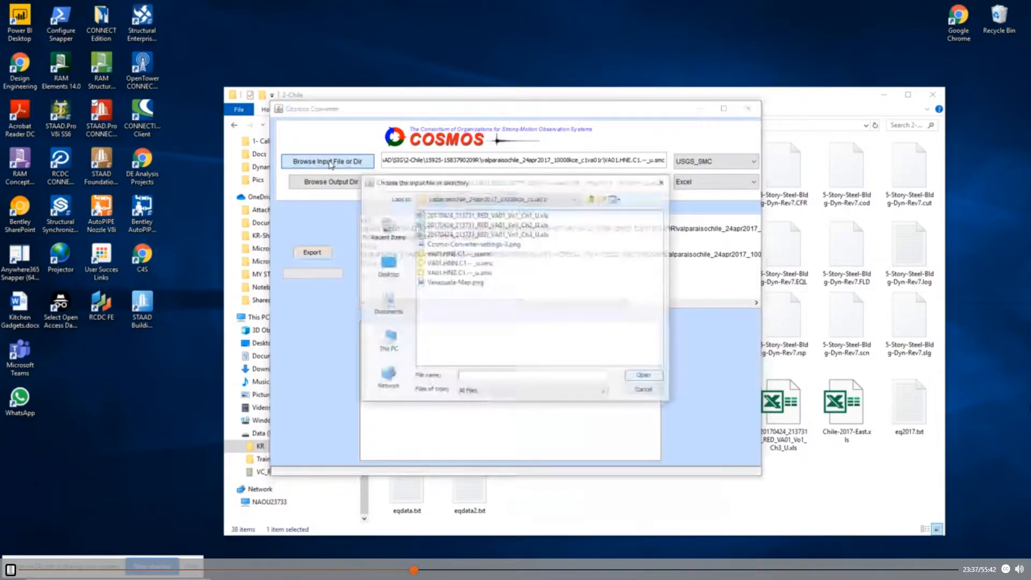
click(478, 265)
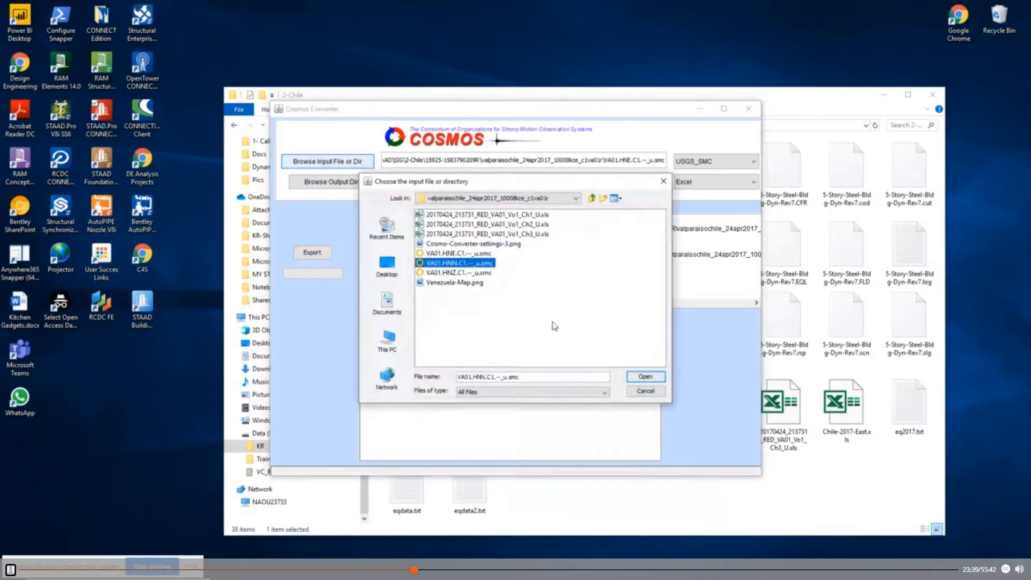
click(646, 377)
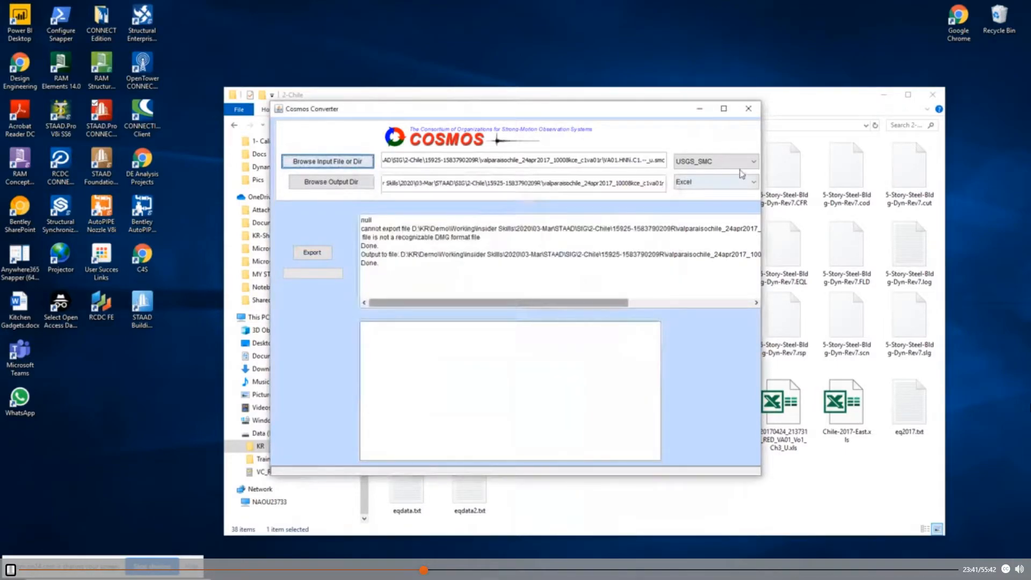
click(315, 253)
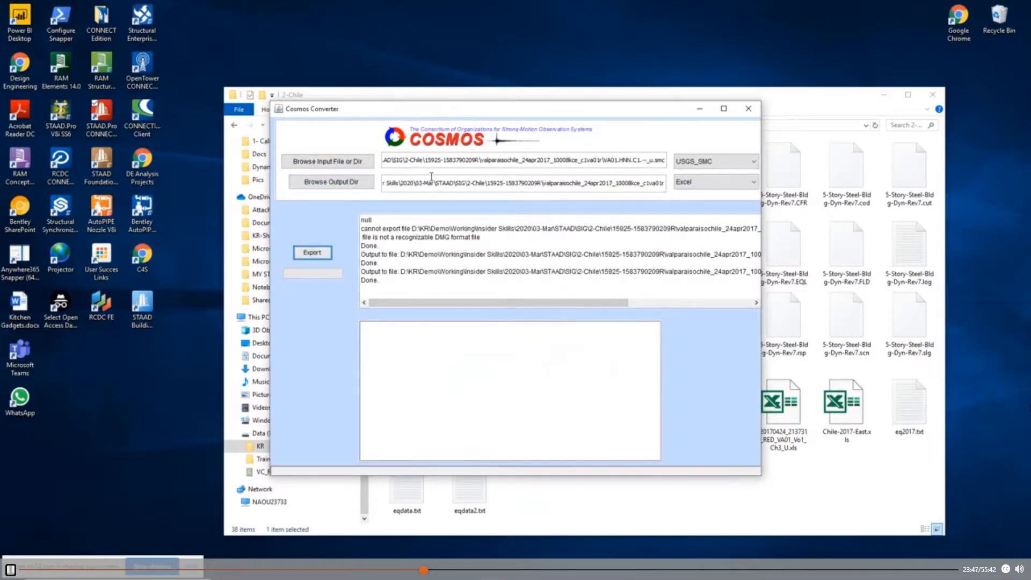
Step: Load VA01.HNZ.C1.--_u.smc as the input file and export it to Excel
click(357, 162)
click(465, 273)
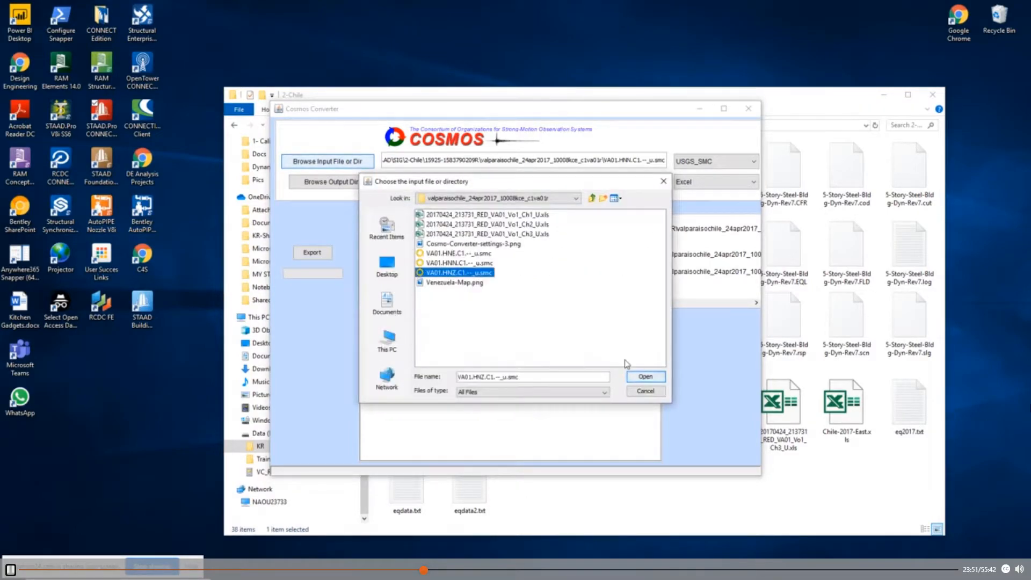
click(655, 379)
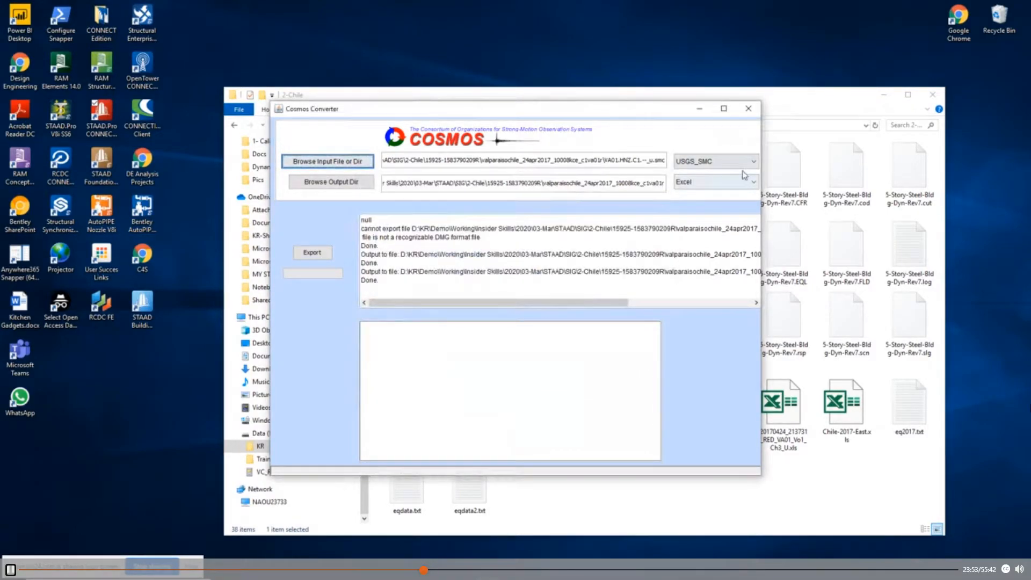
click(322, 256)
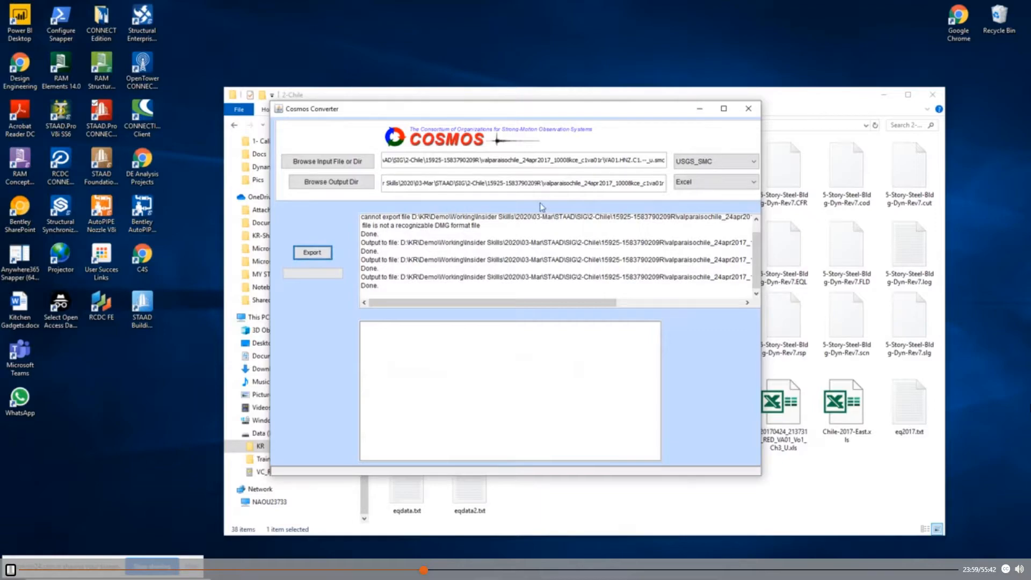
click(700, 110)
click(706, 509)
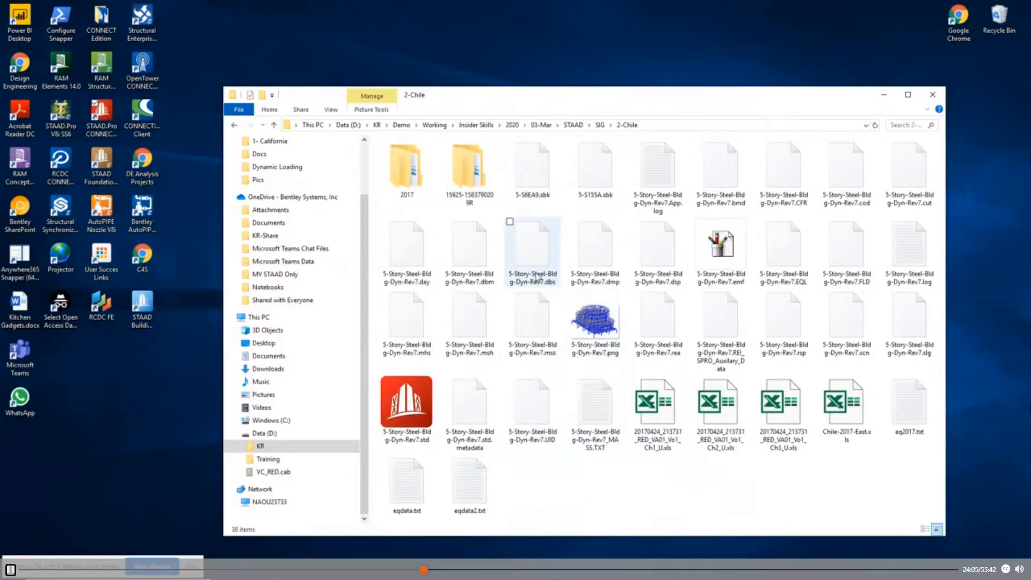
double_click(486, 192)
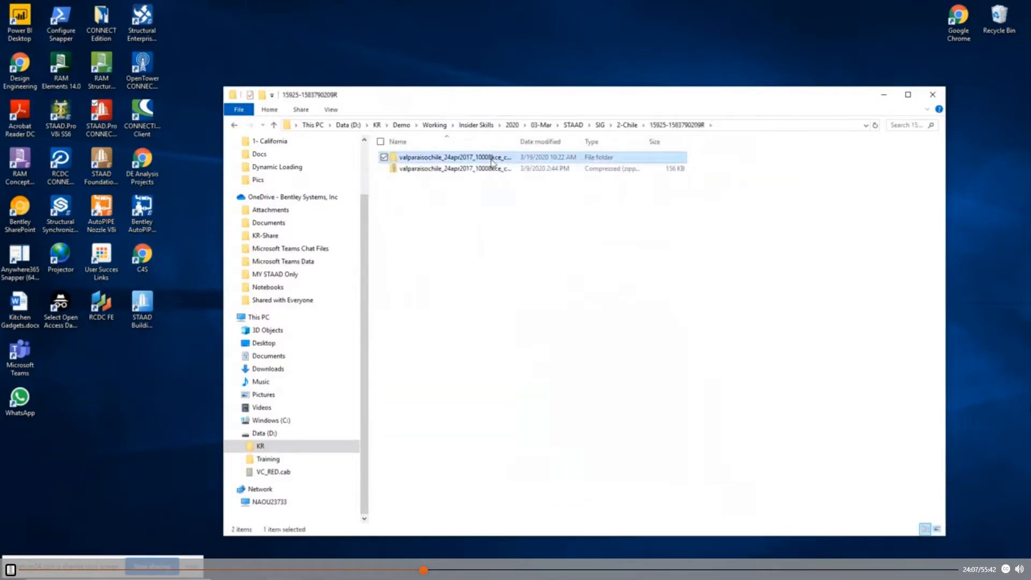
double_click(490, 158)
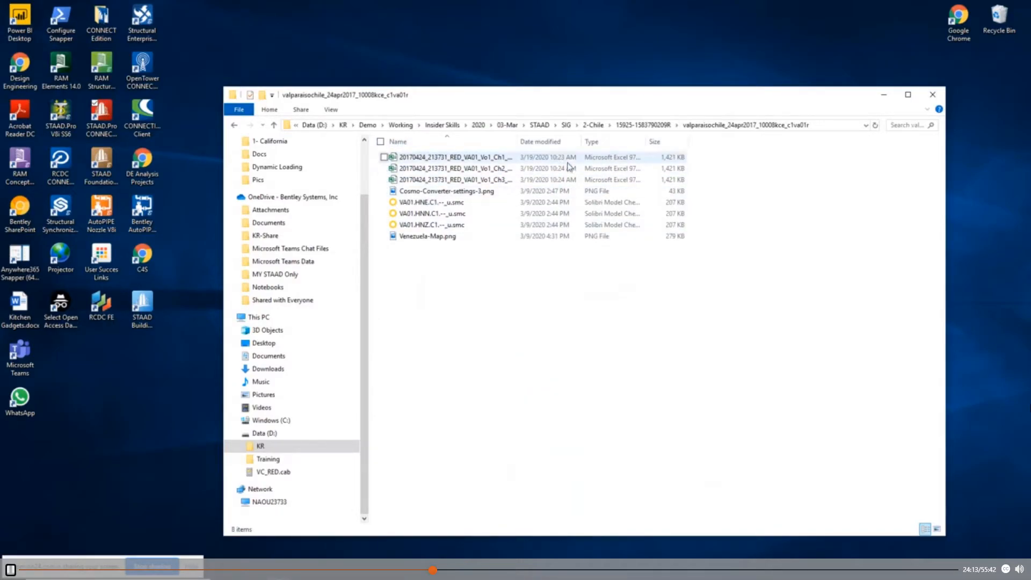
click(478, 157)
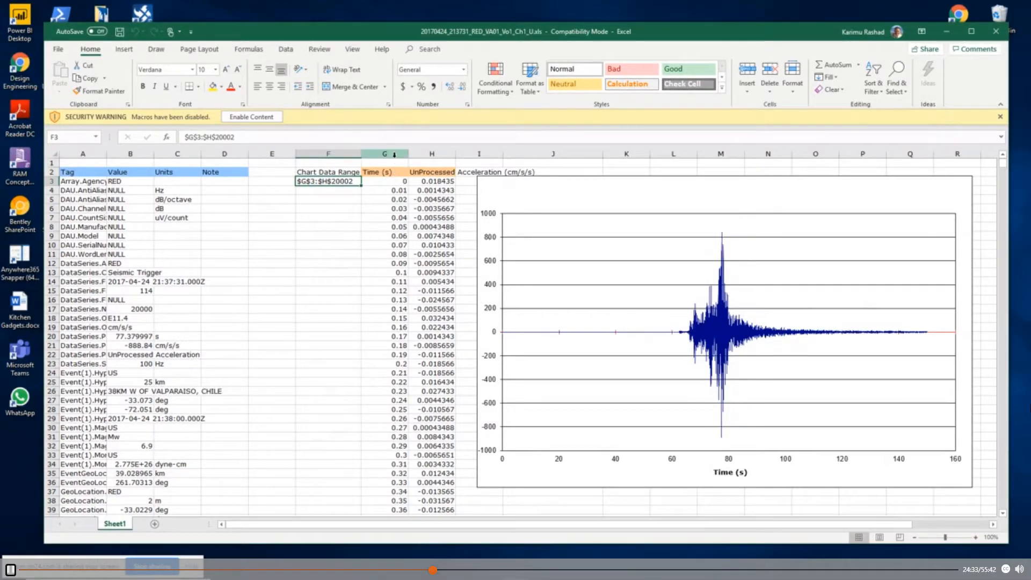
Step: Examine the Time and UnProcessed Acceleration columns and the acceleration chart in the Ch1 workbook, and close it
click(395, 154)
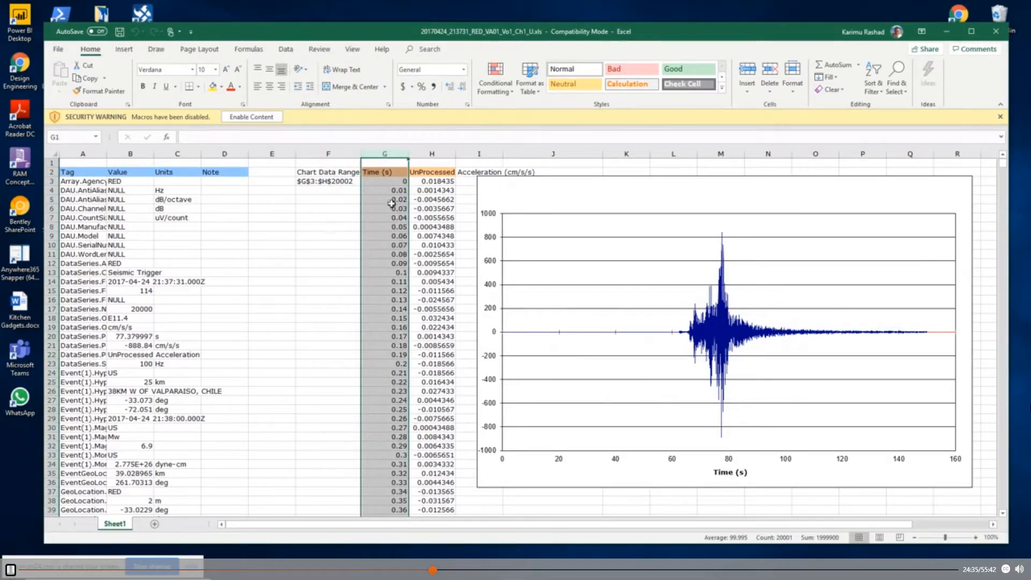
click(447, 152)
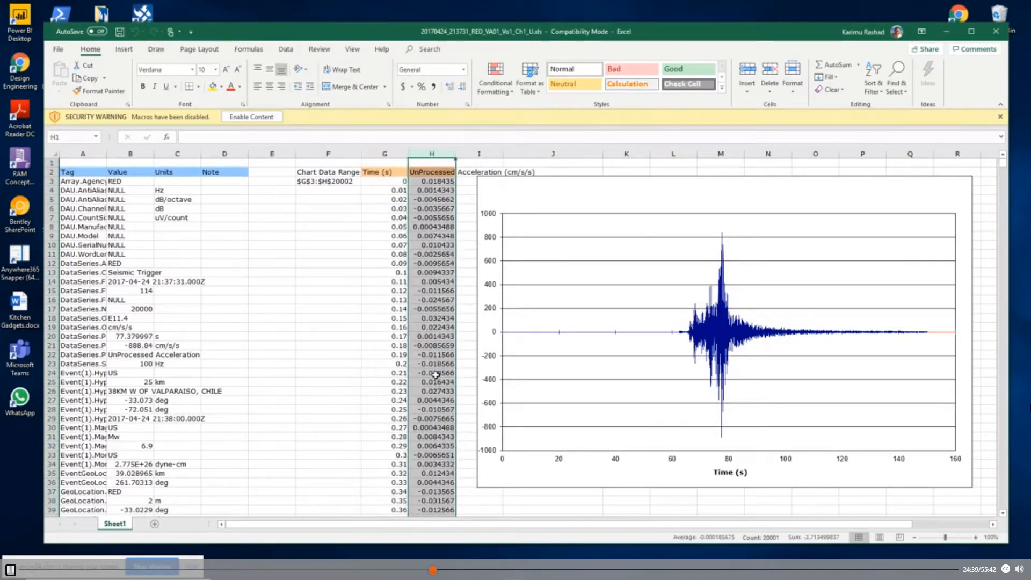
click(388, 152)
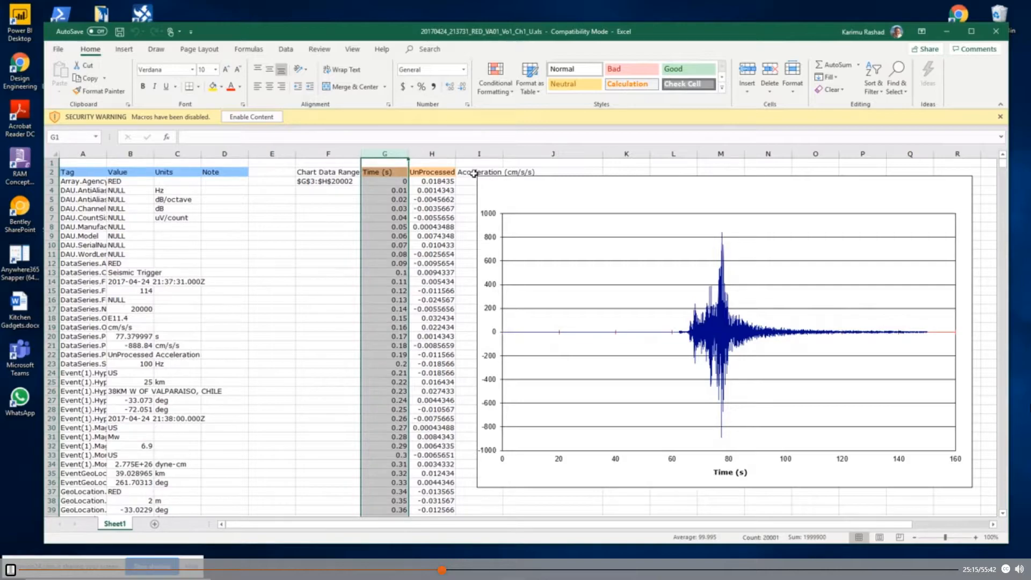
click(442, 181)
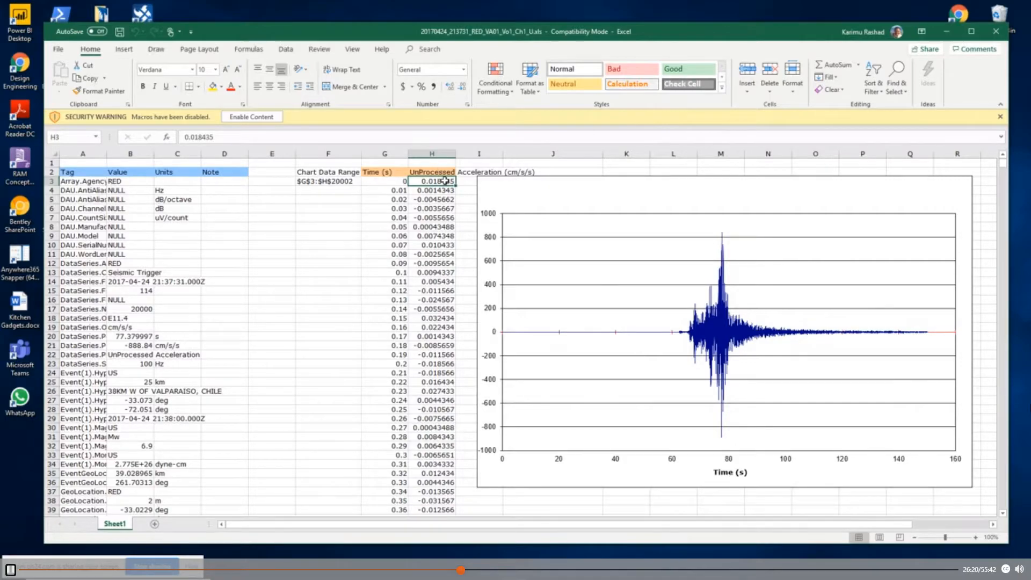
click(439, 299)
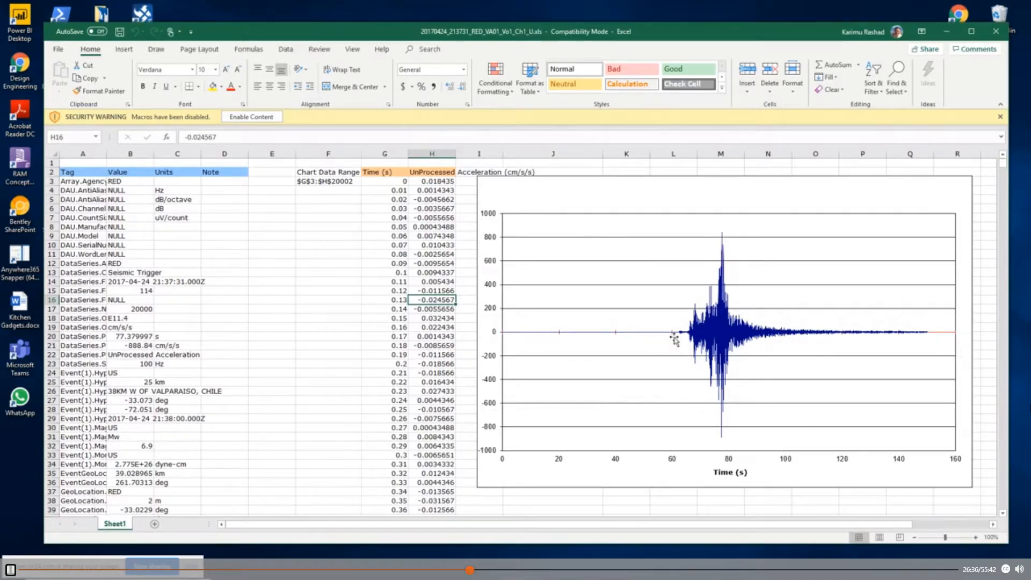
mouse_move(679, 337)
mouse_move(806, 338)
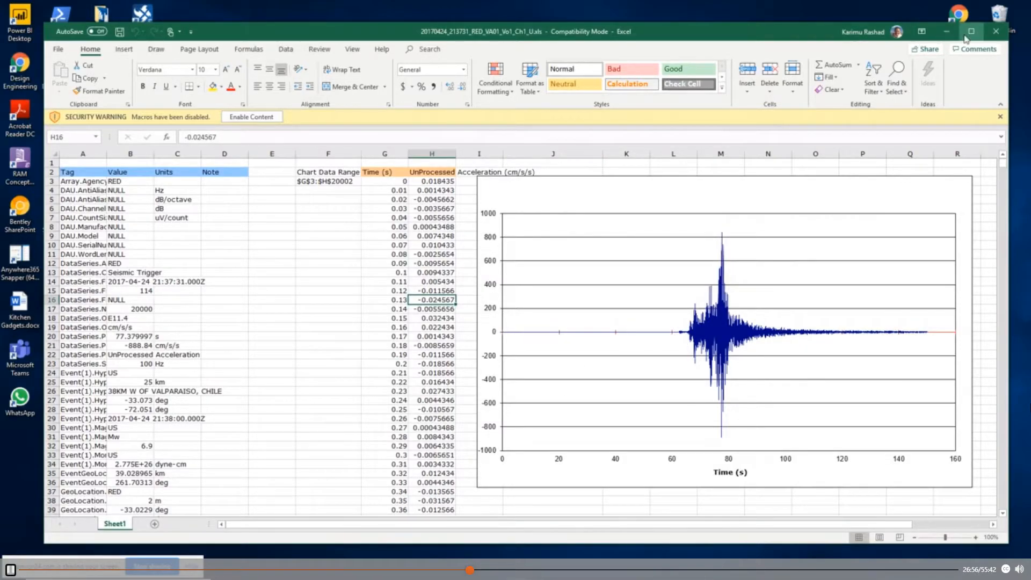
click(995, 39)
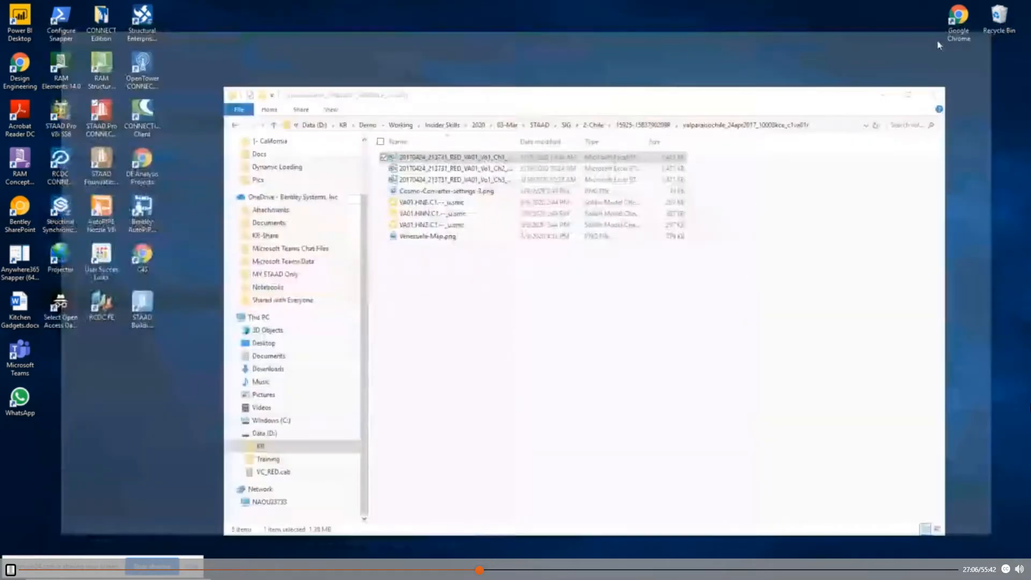
Step: Go to the SIG\1- California folder in File Explorer and open Cali-2019-East.xls in Excel
click(594, 124)
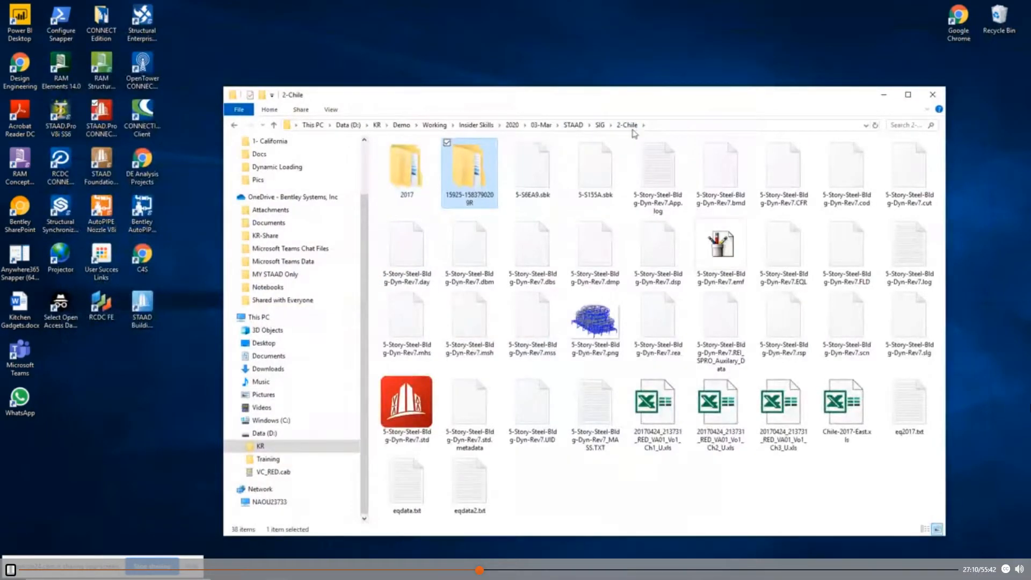
click(600, 125)
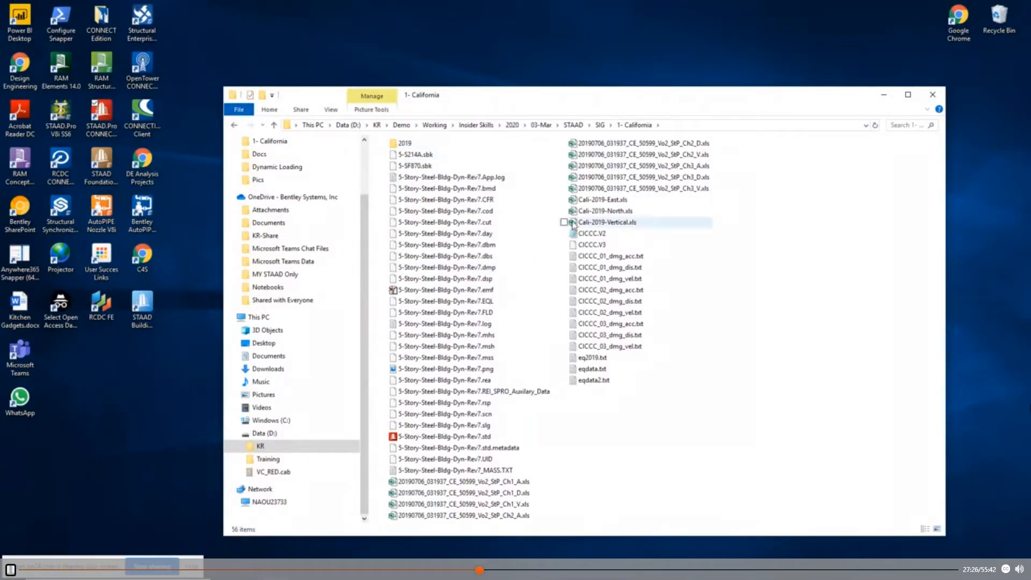
double_click(612, 202)
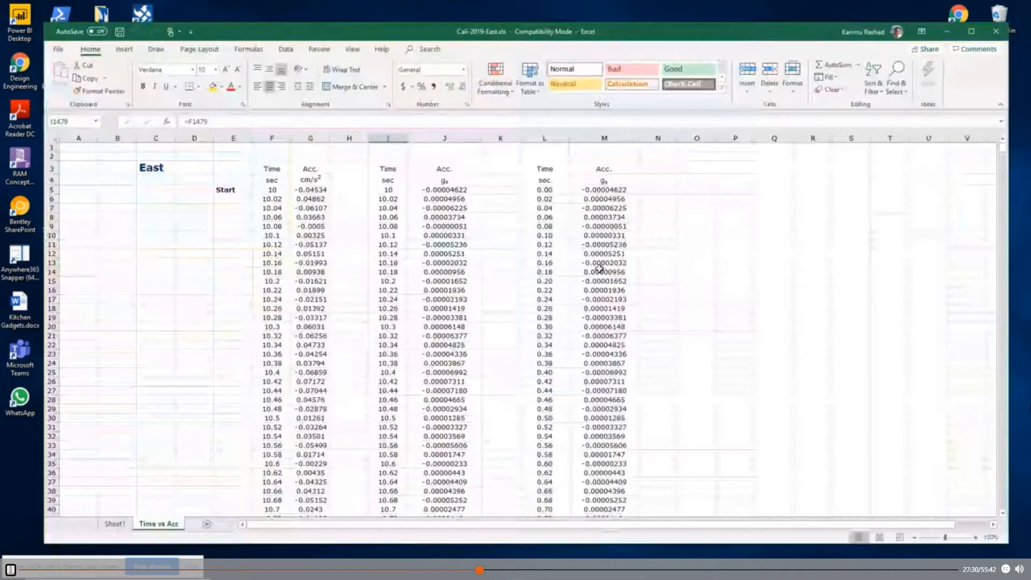
Step: Examine the Sensor.Azimuth.Value and Sensor.Inclination.Value entries on Sheet1 to identify the record's direction
click(115, 524)
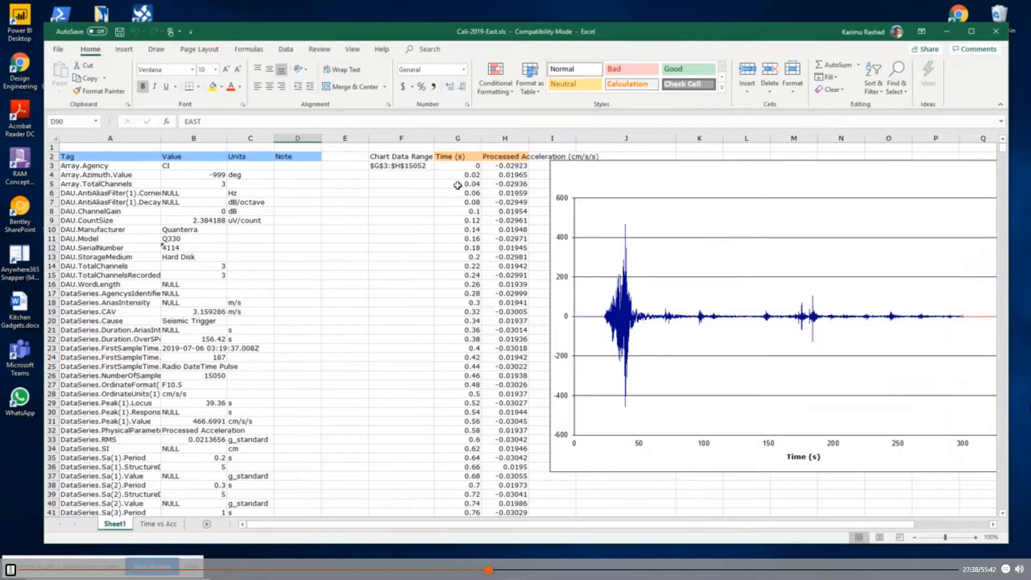
scroll(349, 368, down, 9)
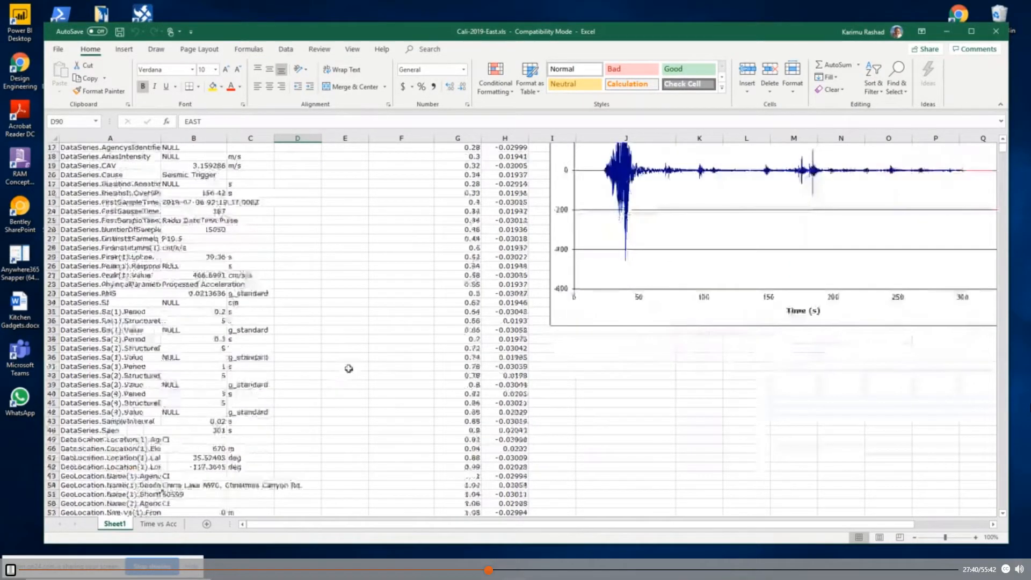
scroll(349, 369, down, 12)
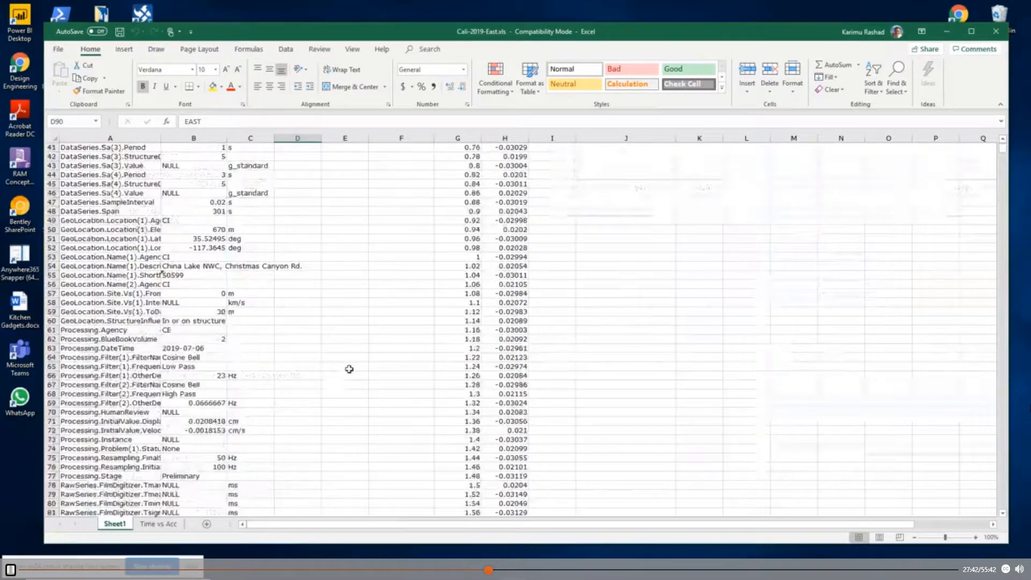
scroll(350, 368, down, 1)
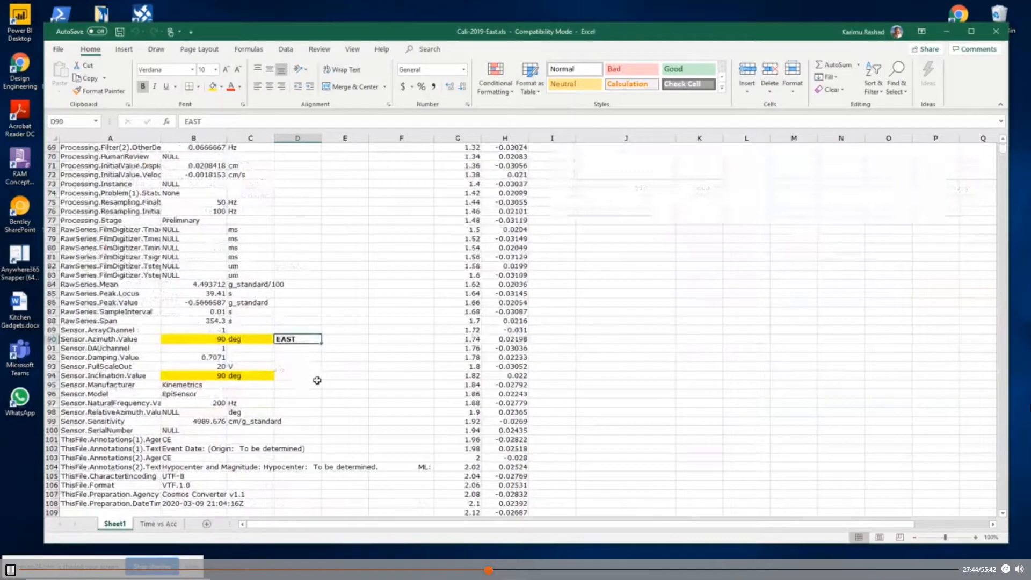
click(363, 341)
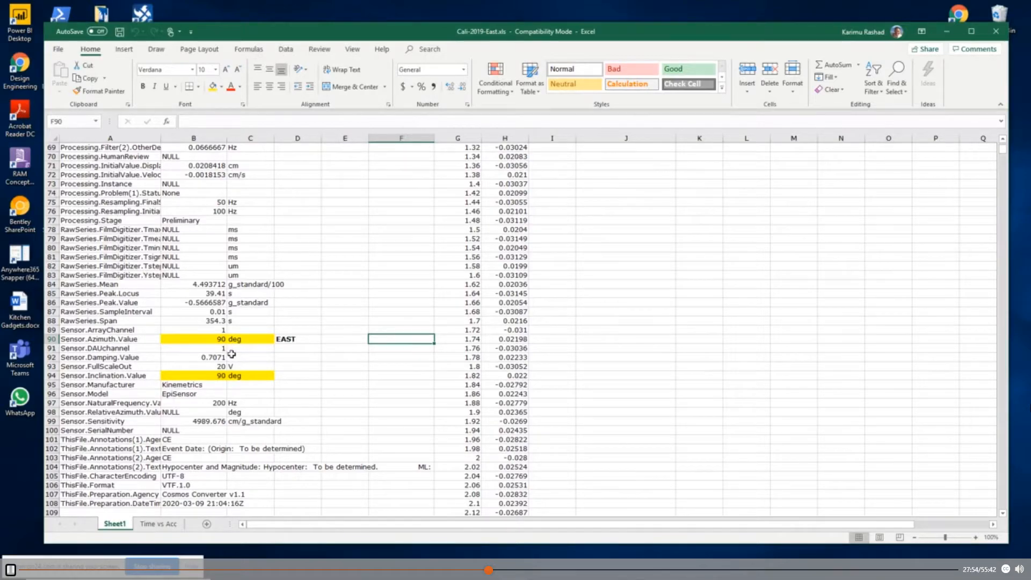
click(90, 341)
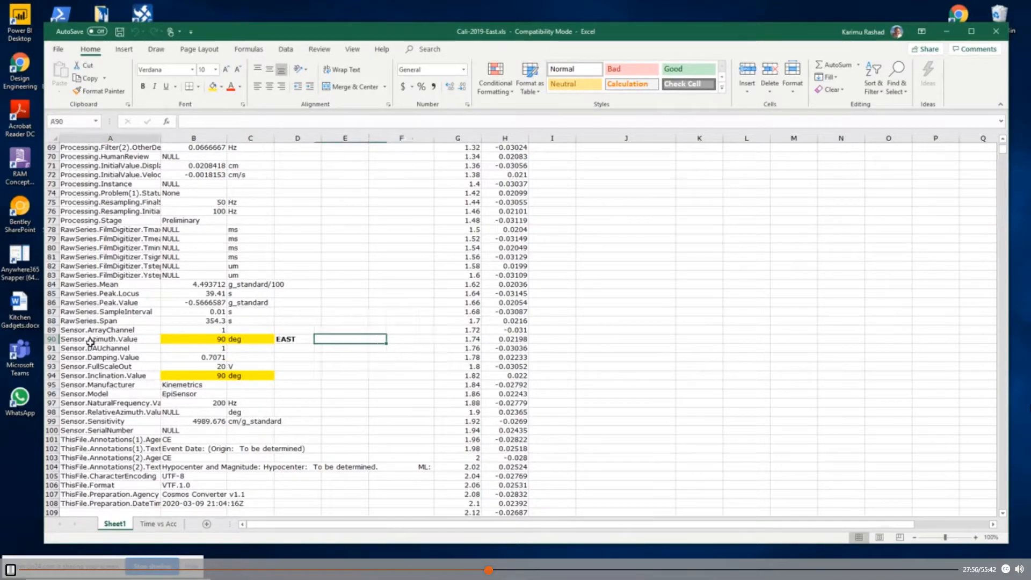
click(111, 380)
click(131, 376)
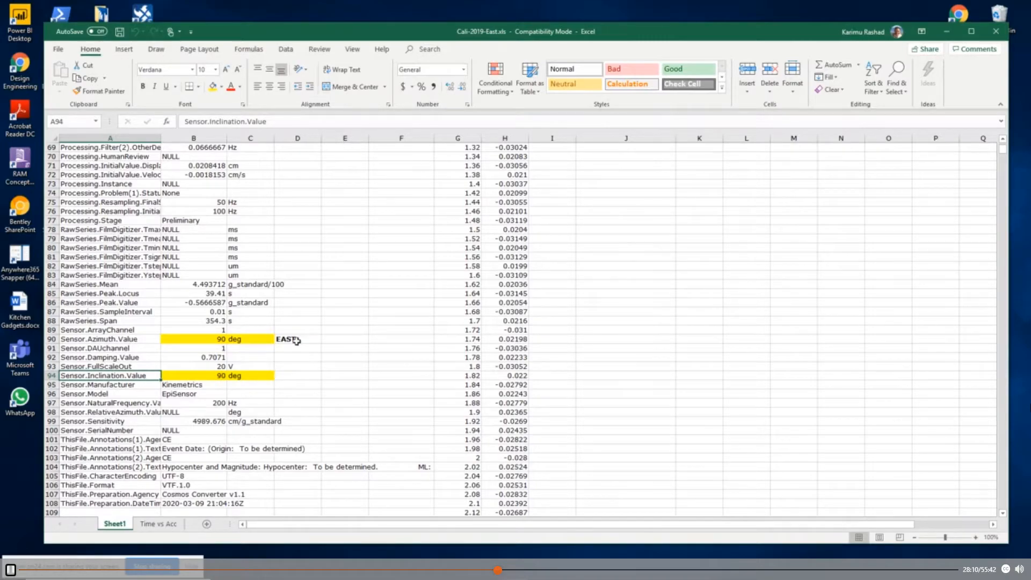
Step: Examine the Time vs Acc sheet's time and acceleration columns, including the J5 conversion to g and the L5 time shift
scroll(392, 357, up, 4)
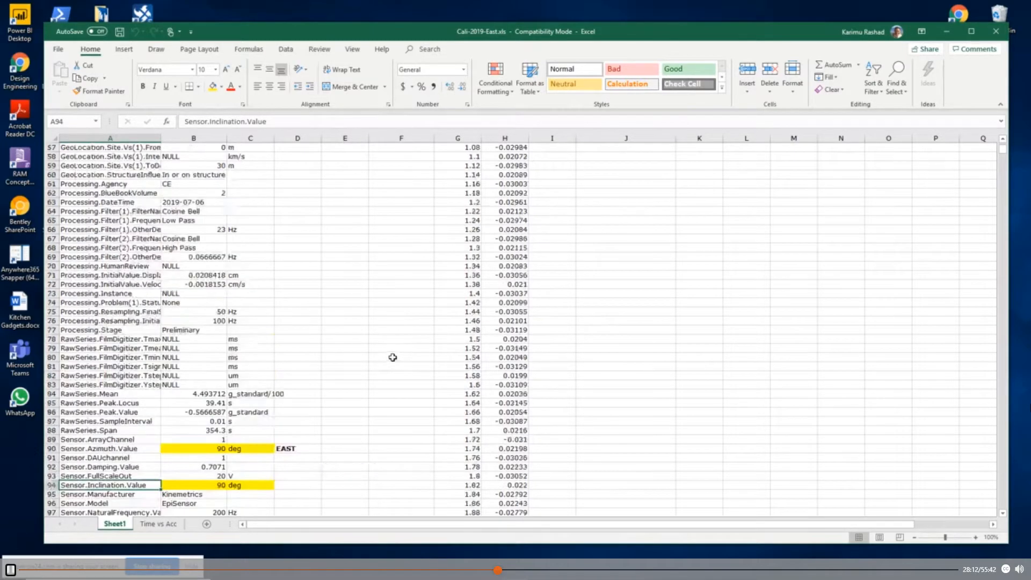
scroll(392, 356, up, 3)
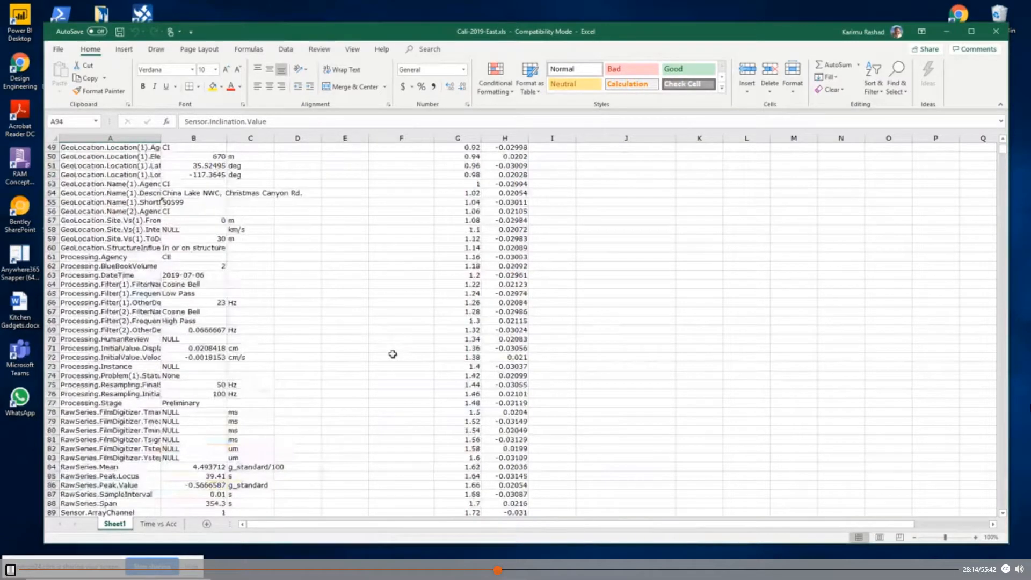
scroll(392, 354, up, 2)
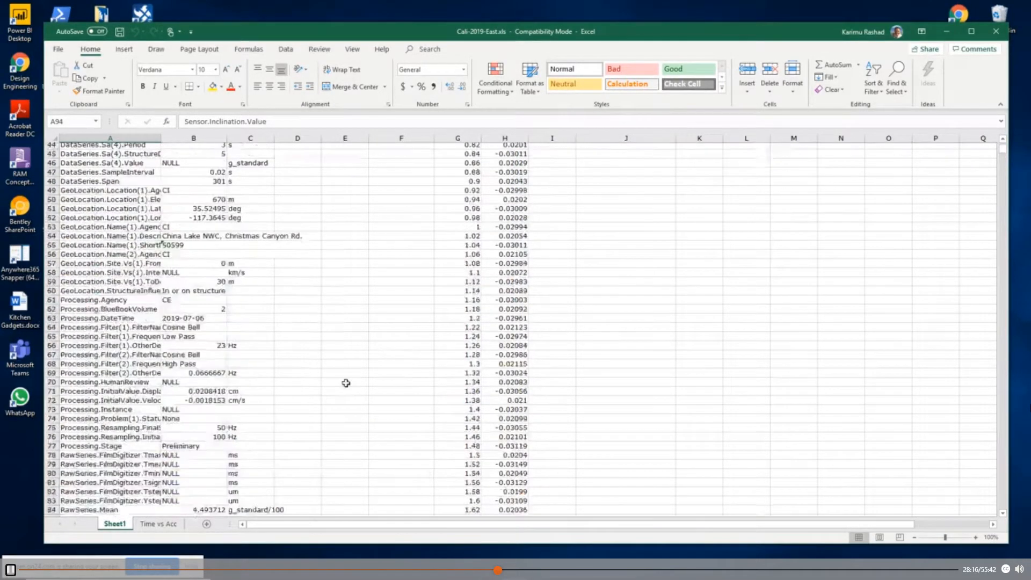
click(174, 526)
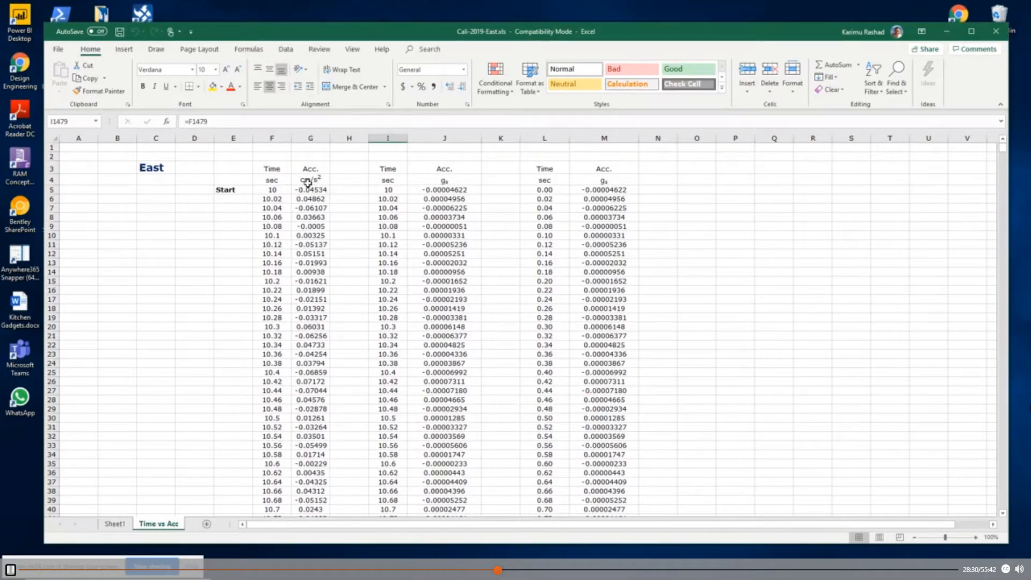
click(270, 189)
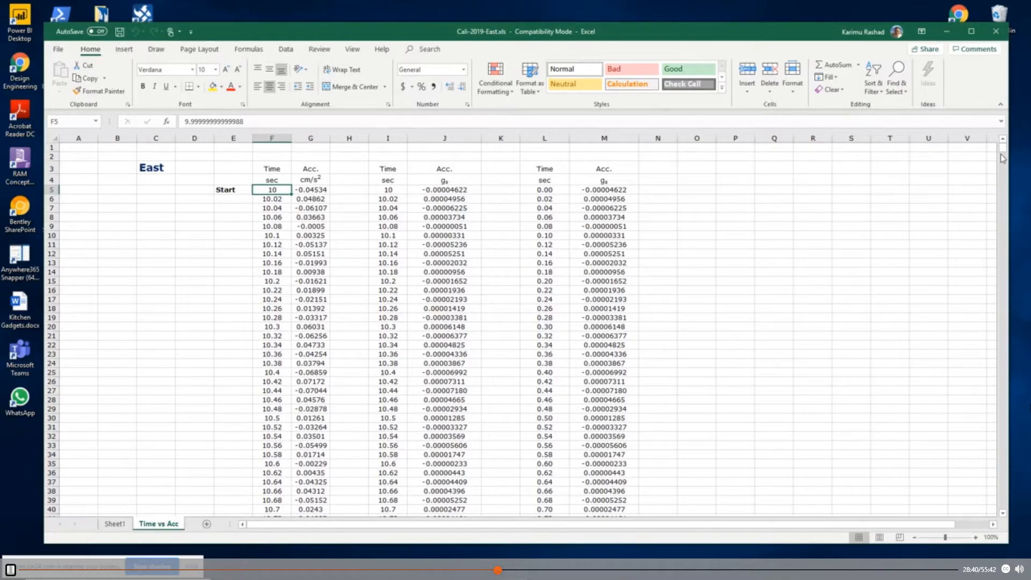
mouse_move(1002, 154)
mouse_down()
mouse_move(1011, 239)
mouse_move(993, 459)
mouse_move(1001, 510)
mouse_move(1003, 145)
mouse_up()
click(451, 180)
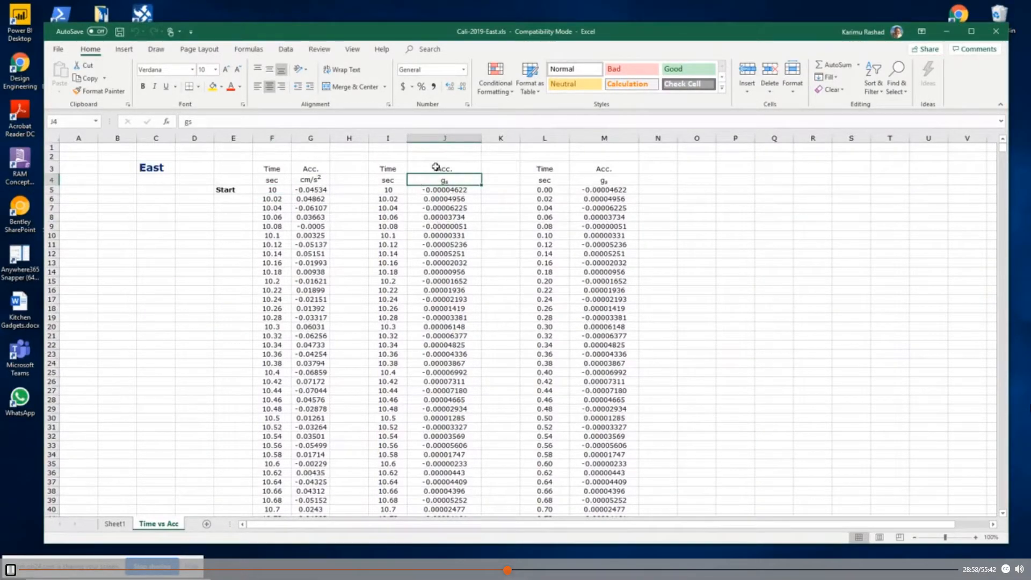
click(451, 193)
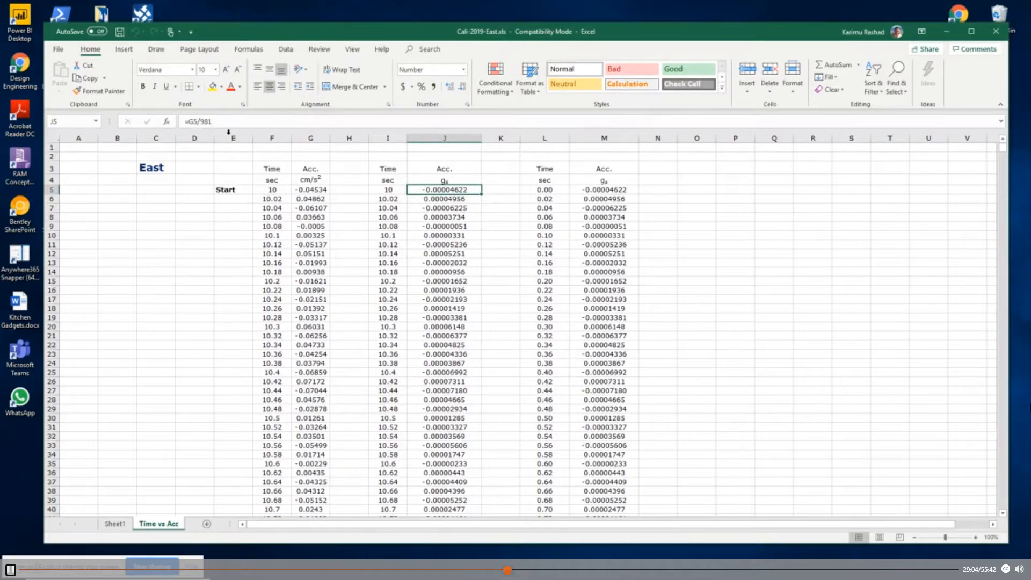
click(703, 218)
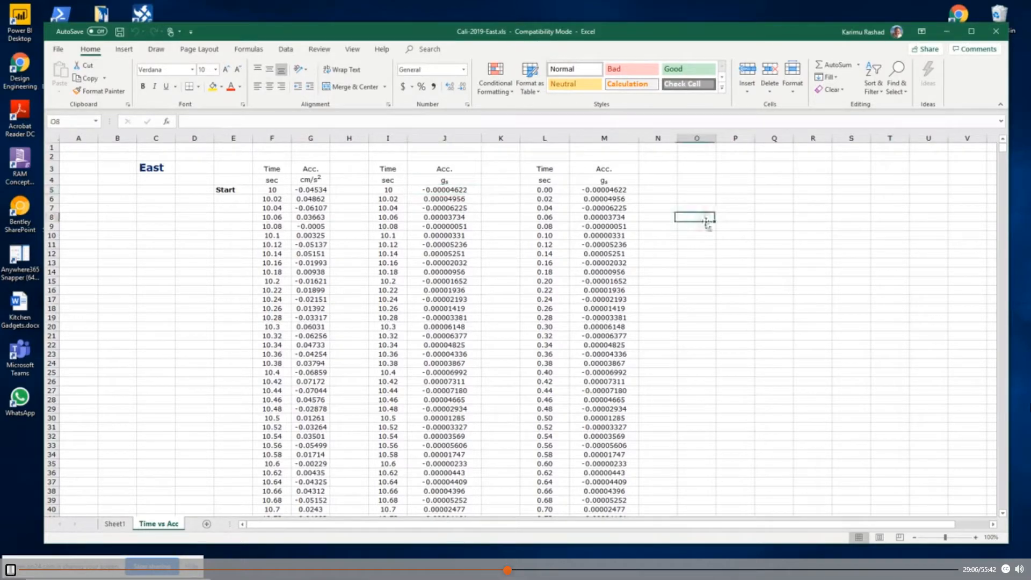
click(496, 191)
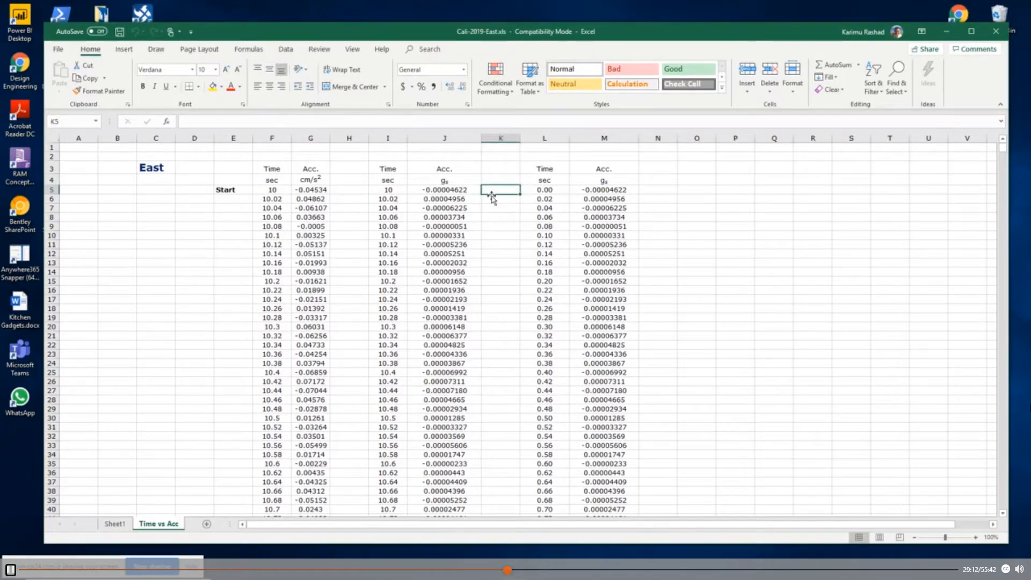
click(553, 191)
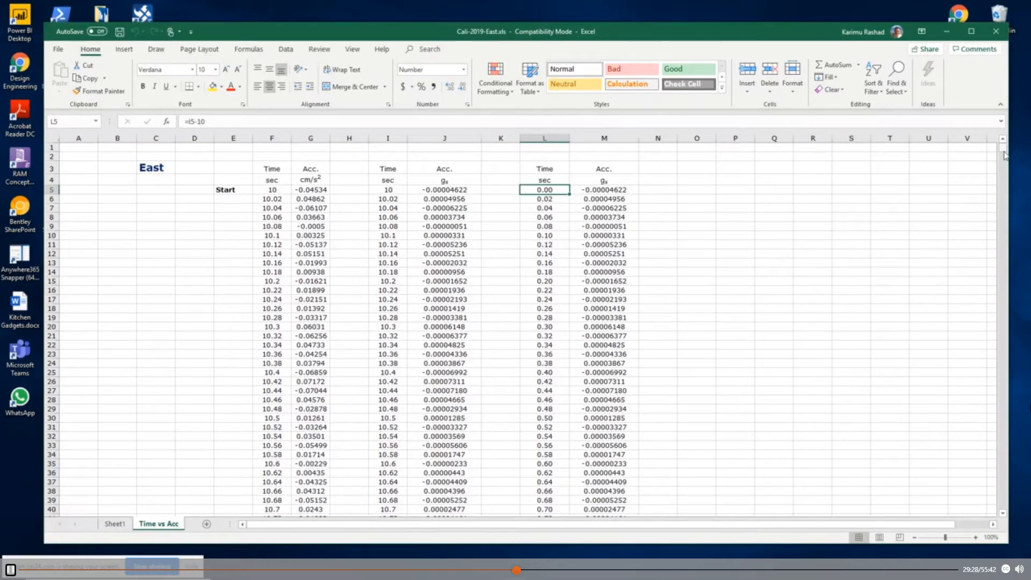
drag(1003, 151, 1020, 126)
Step: Copy the zero-based time and g-unit acceleration data in L5:M2755 on the Time vs Acc sheet
drag(564, 191, 619, 561)
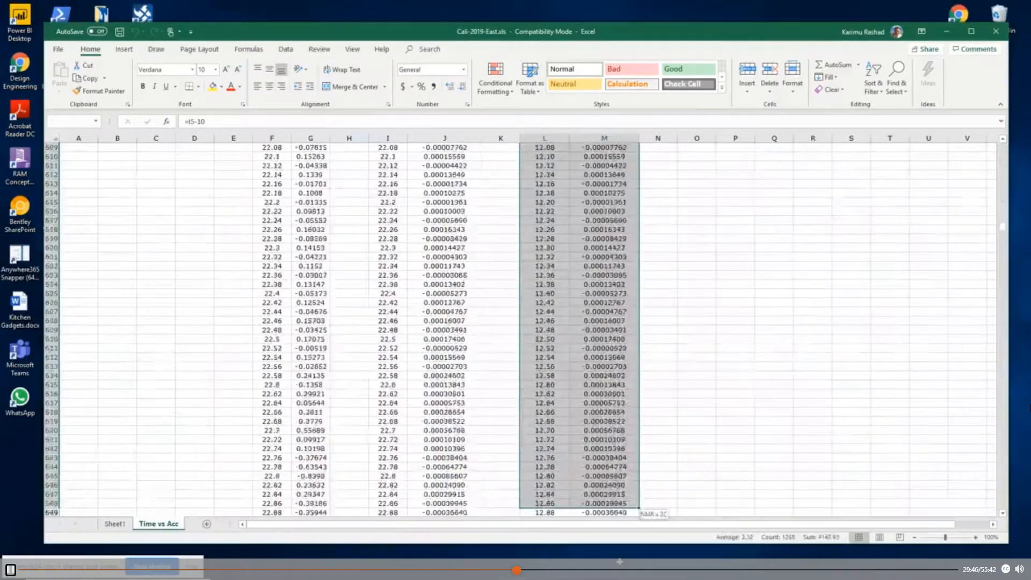
mouse_move(619, 561)
mouse_down()
mouse_move(612, 574)
mouse_move(604, 567)
mouse_up()
drag(574, 537, 623, 495)
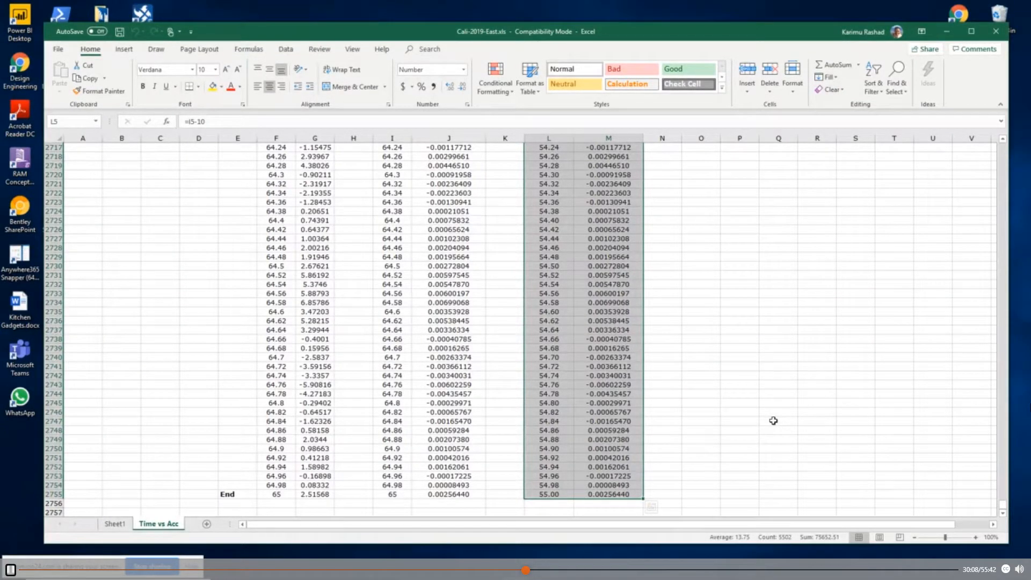
key(ctrl+c)
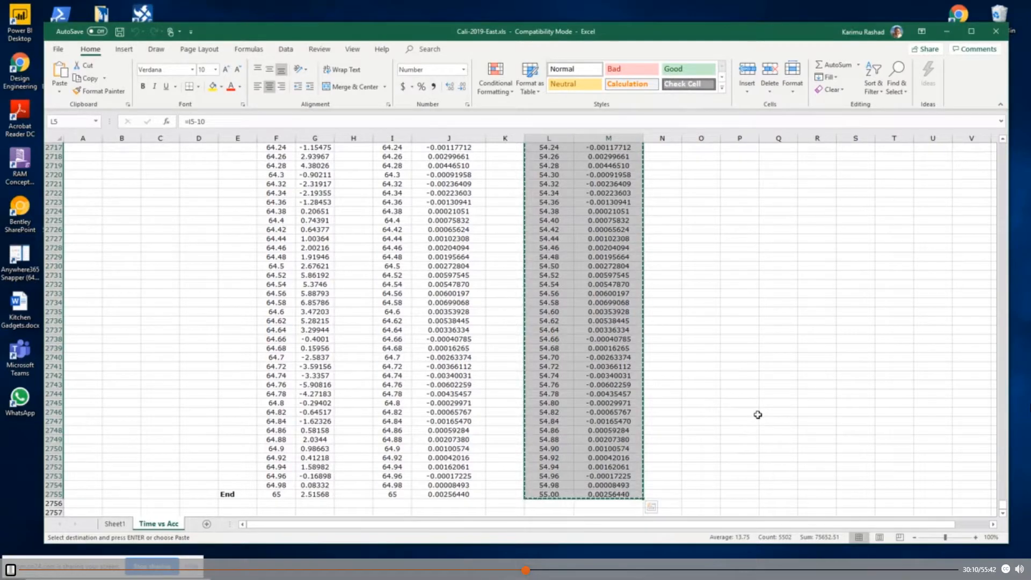
scroll(758, 415, up, 5)
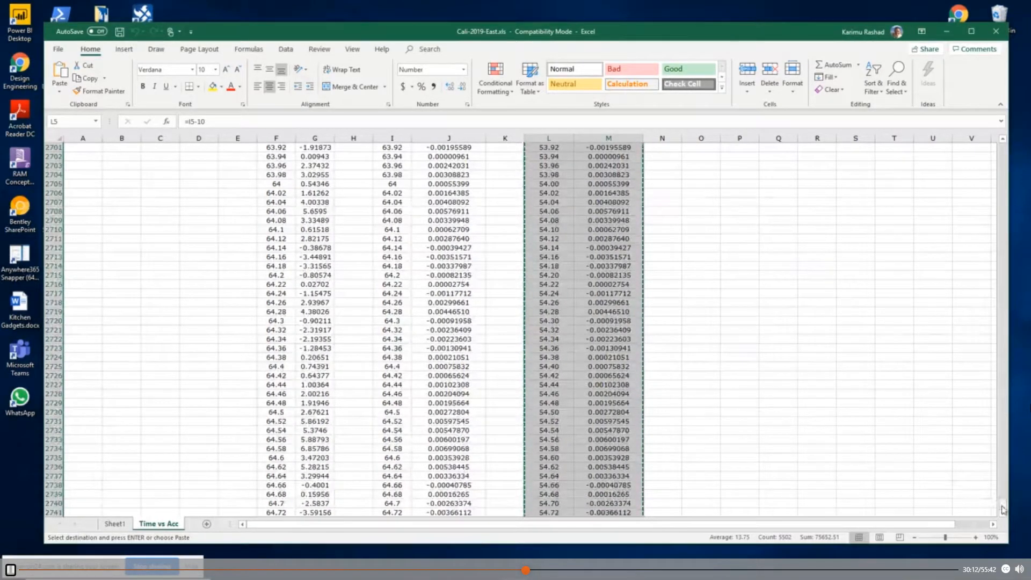
drag(1002, 507, 1019, 141)
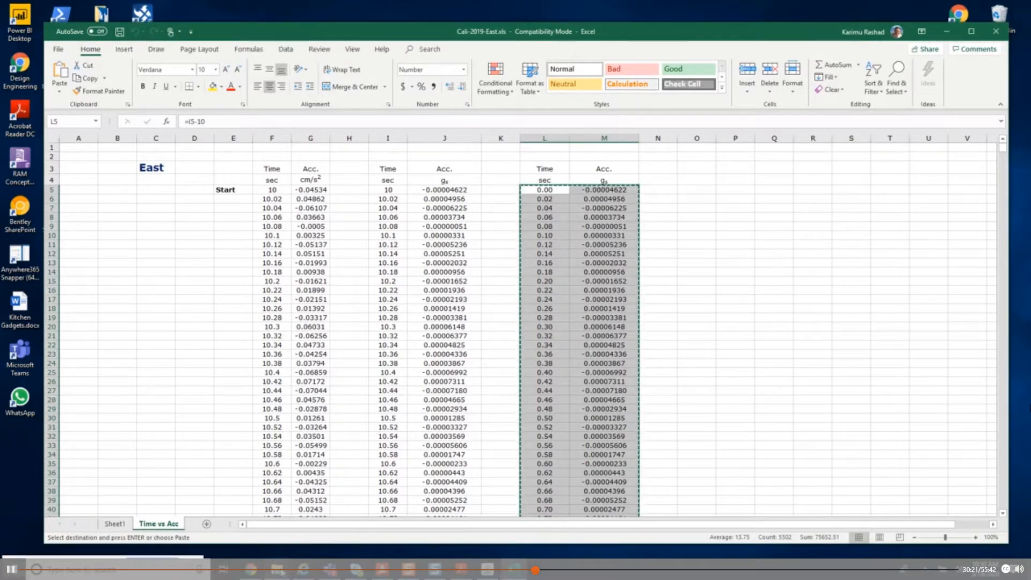
Step: Open eqdata2.txt from the 1- California folder in Notepad and replace all its contents with the copied time-acceleration data
click(282, 572)
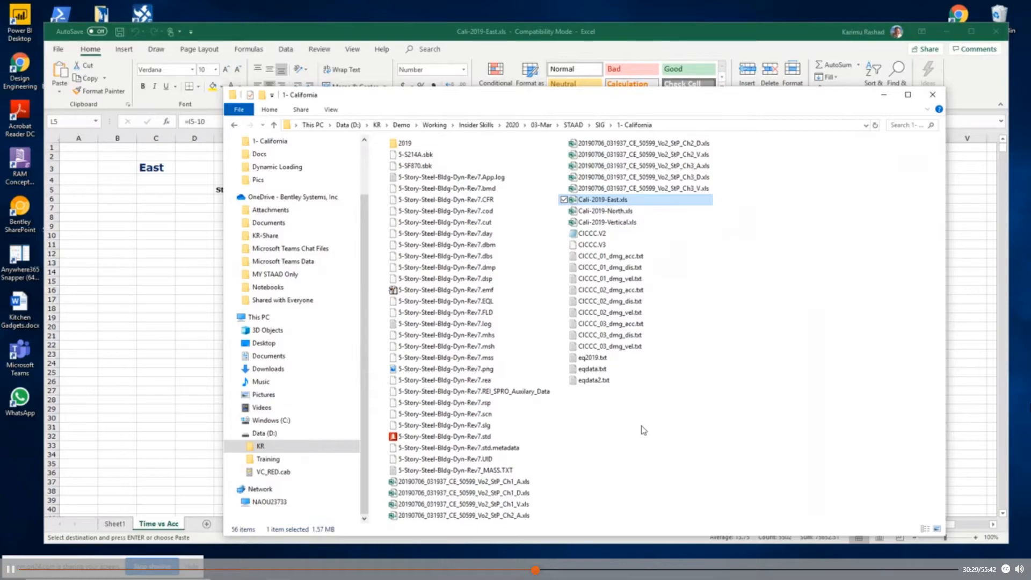
click(606, 383)
double_click(605, 382)
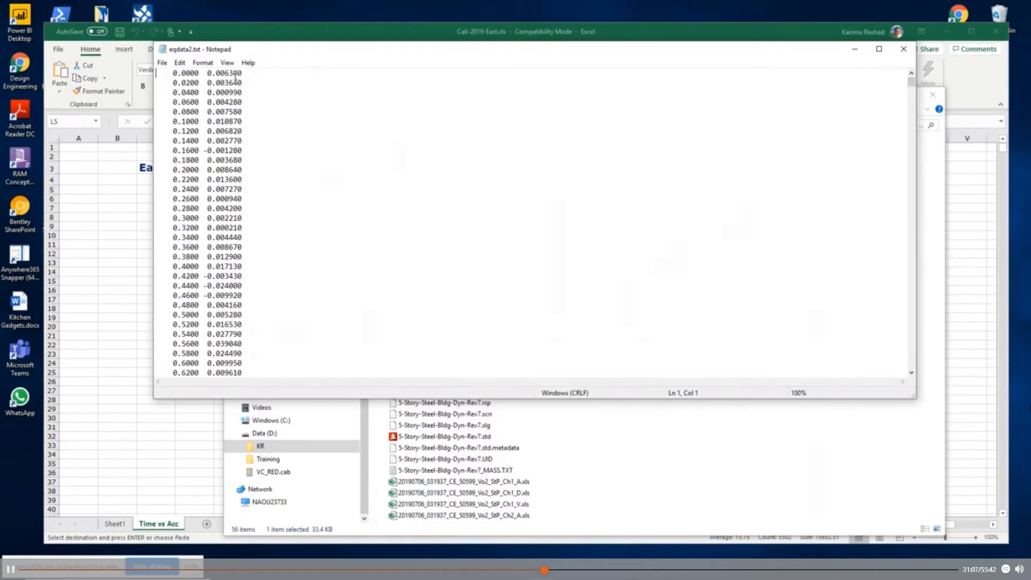
drag(170, 74, 262, 398)
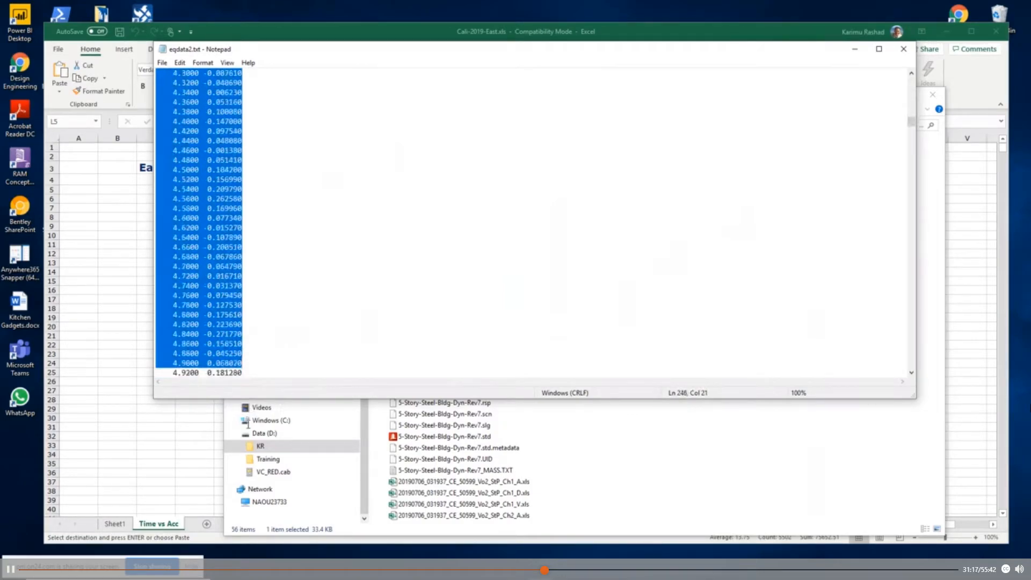
drag(247, 401, 249, 451)
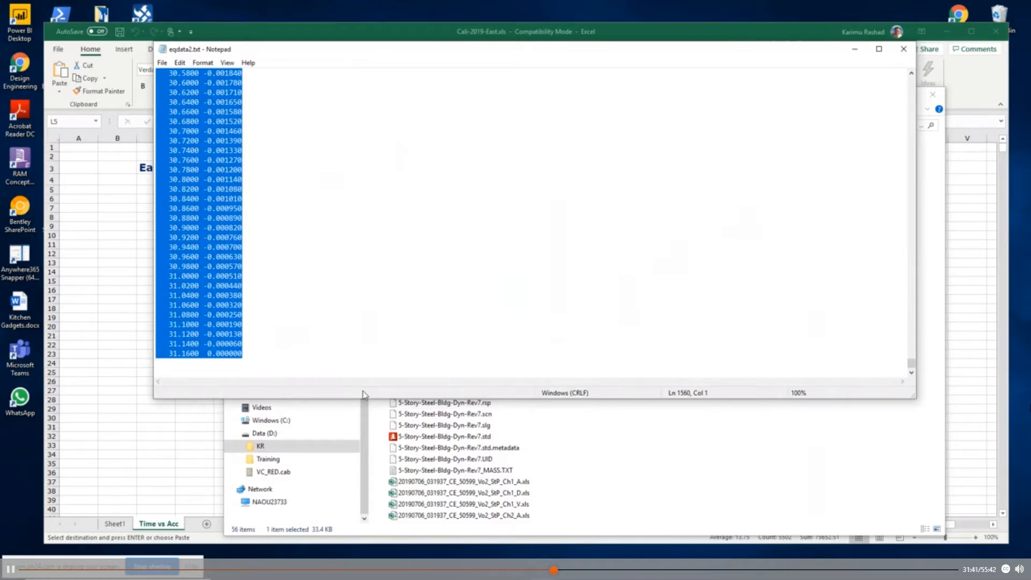
key(ctrl+v)
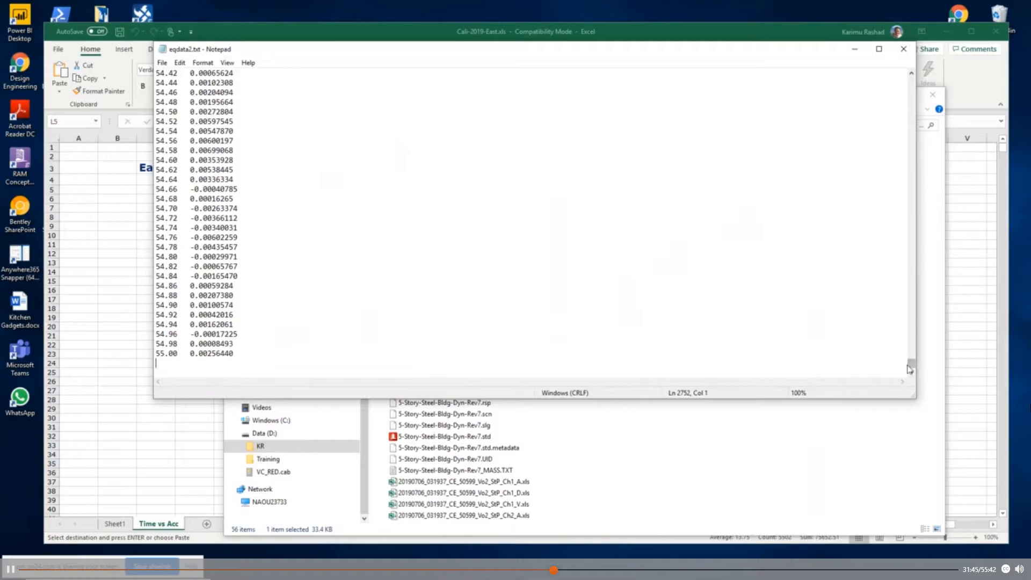
Step: Remove the leading spaces before 0.00 on the text file's first line
drag(911, 363, 907, 75)
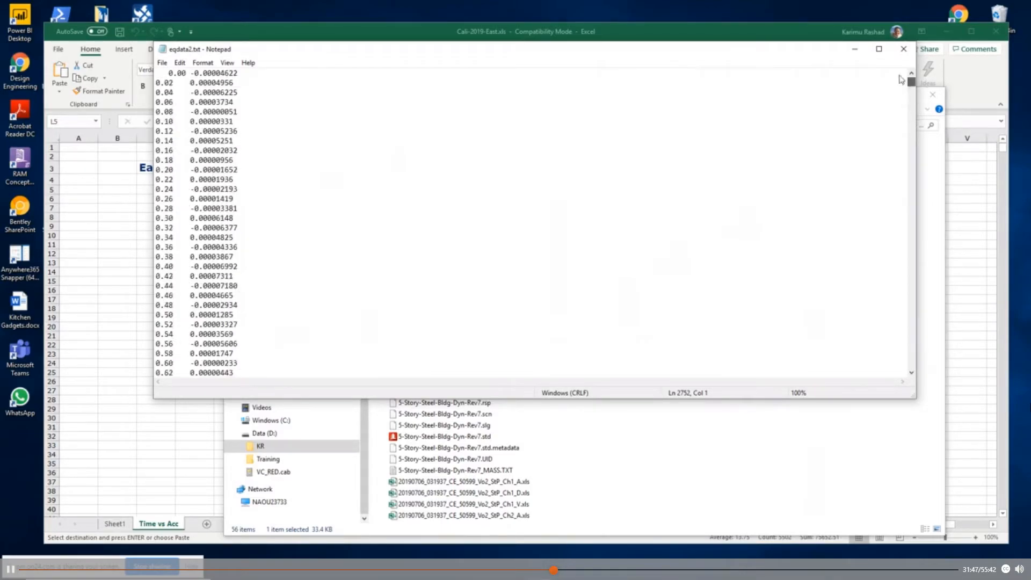
click(169, 72)
key(BackSpace)
key(BackSpace)
key(BackSpace)
click(287, 111)
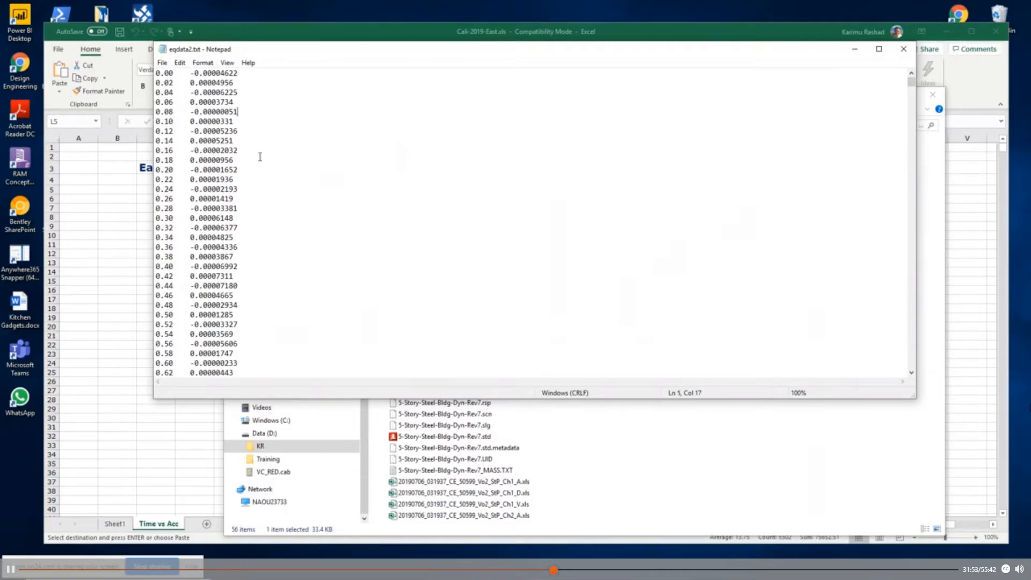
Step: Save the text file under the new name eq2019b.txt in the 1- California folder and close it
click(163, 64)
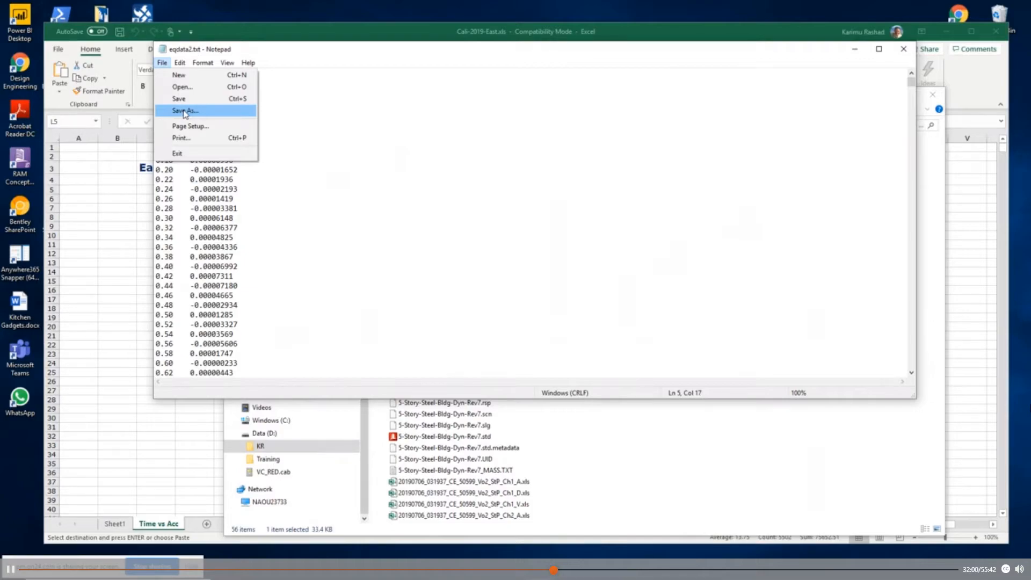
click(185, 111)
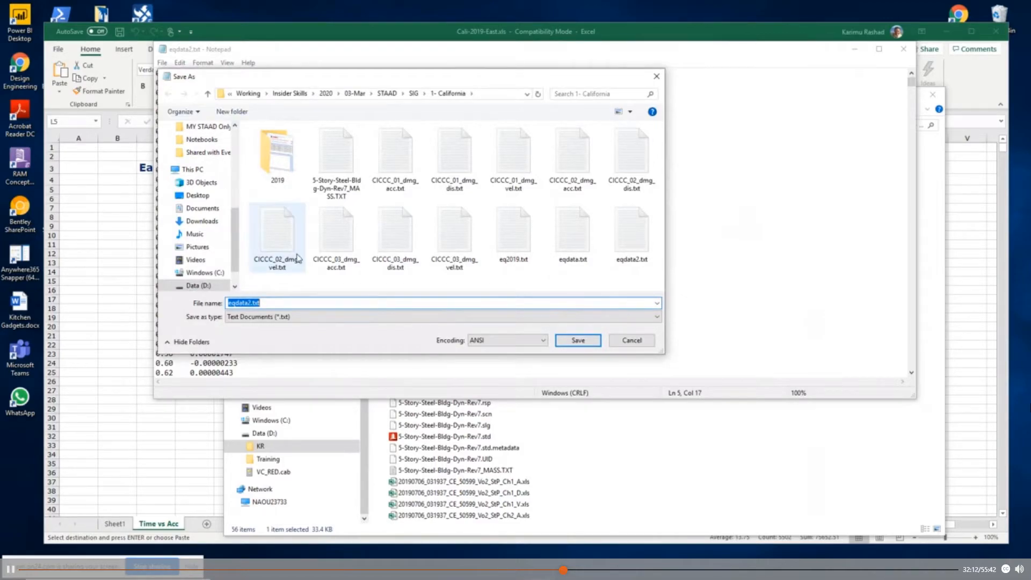
click(254, 303)
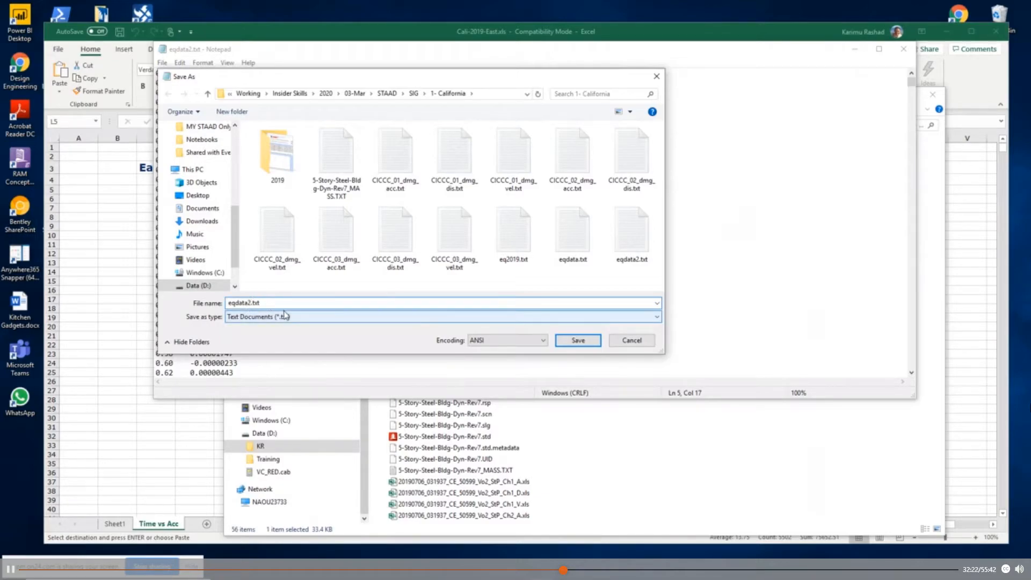
key(BackSpace)
key(BackSpace)
key(BackSpace)
key(BackSpace)
key(BackSpace)
text(2019b)
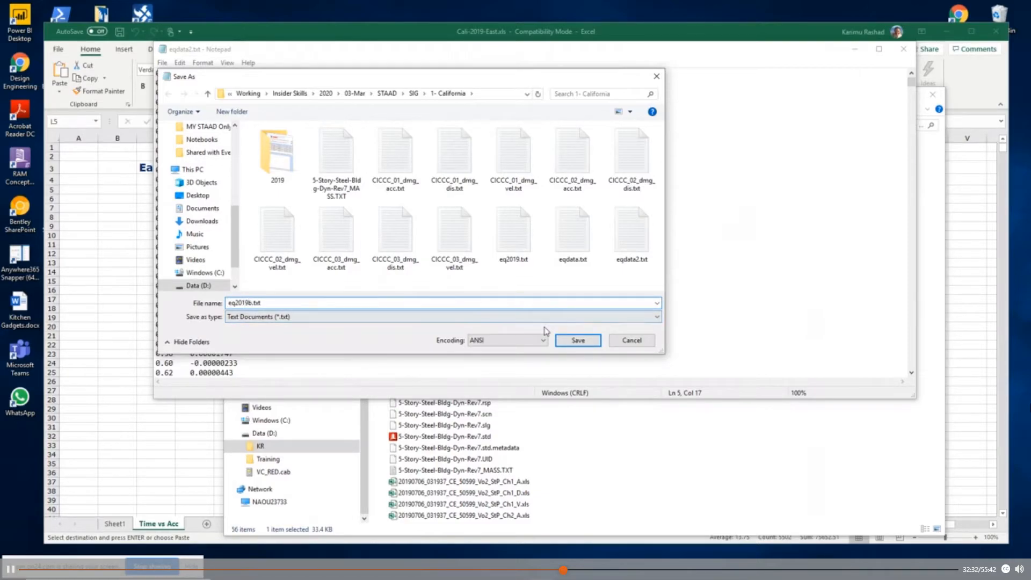
click(578, 340)
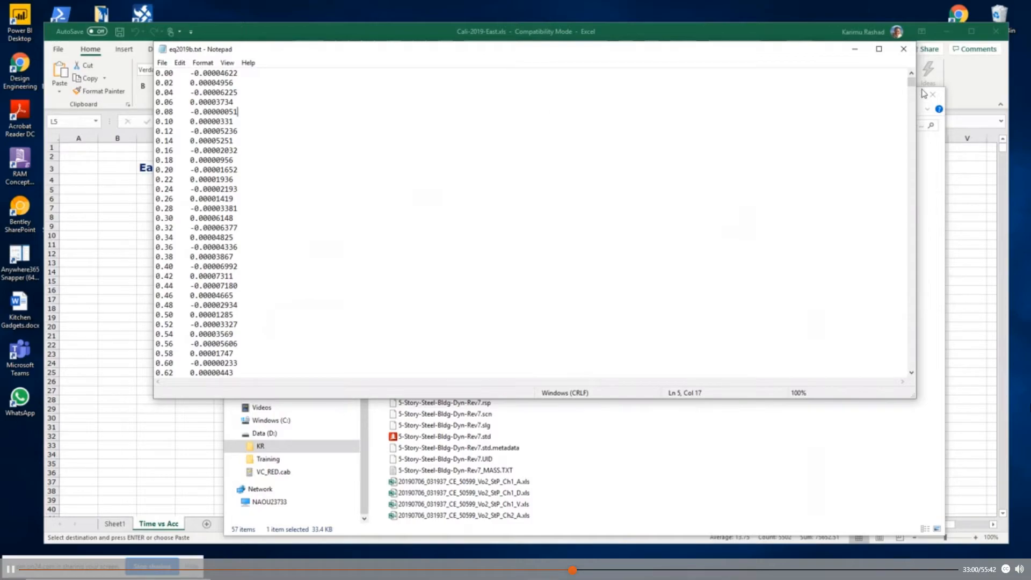
click(904, 49)
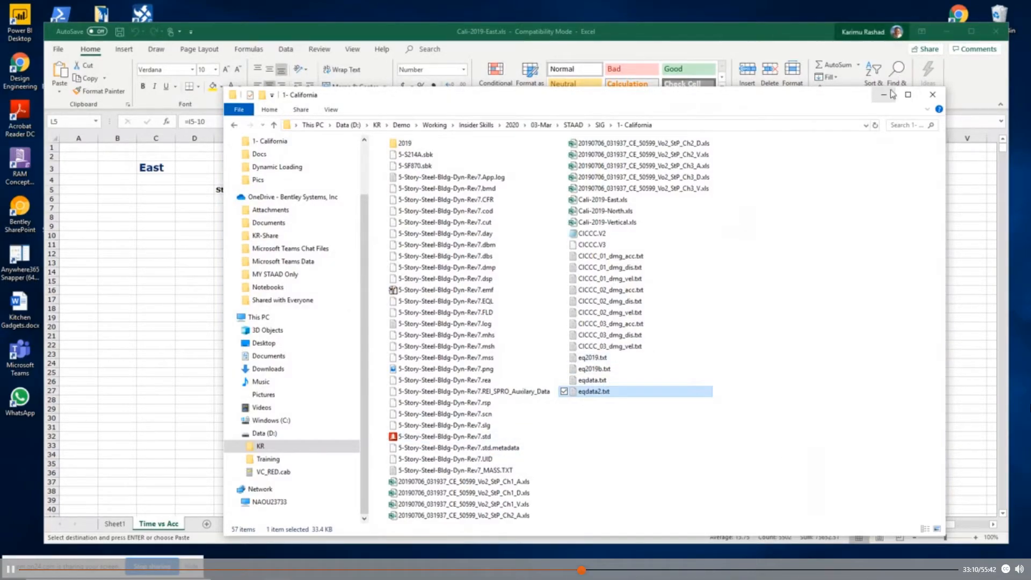
Step: Return to the Cali-2019-East.xls workbook, cancel its copy selection and minimize it
click(937, 33)
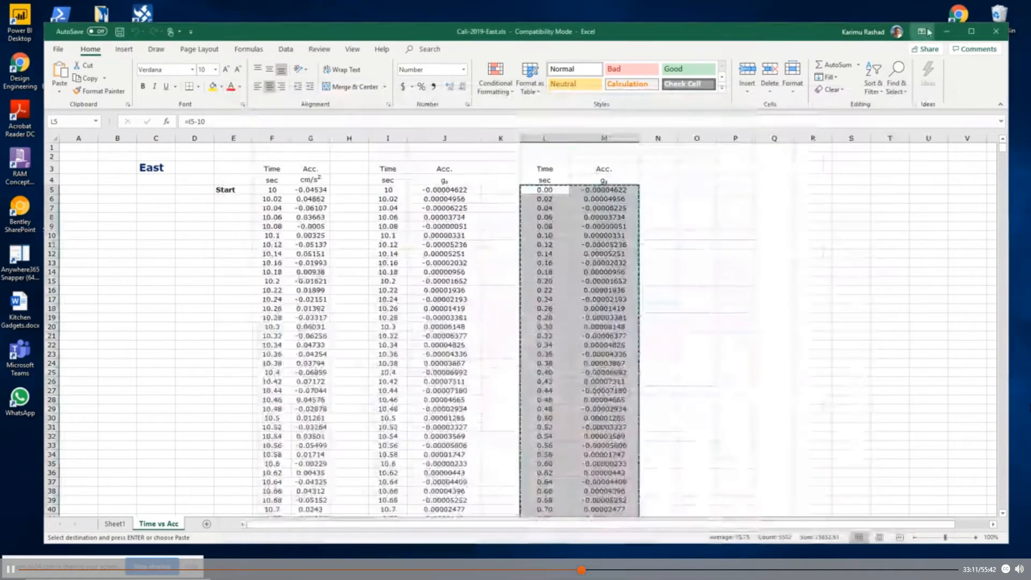
click(812, 216)
key(Escape)
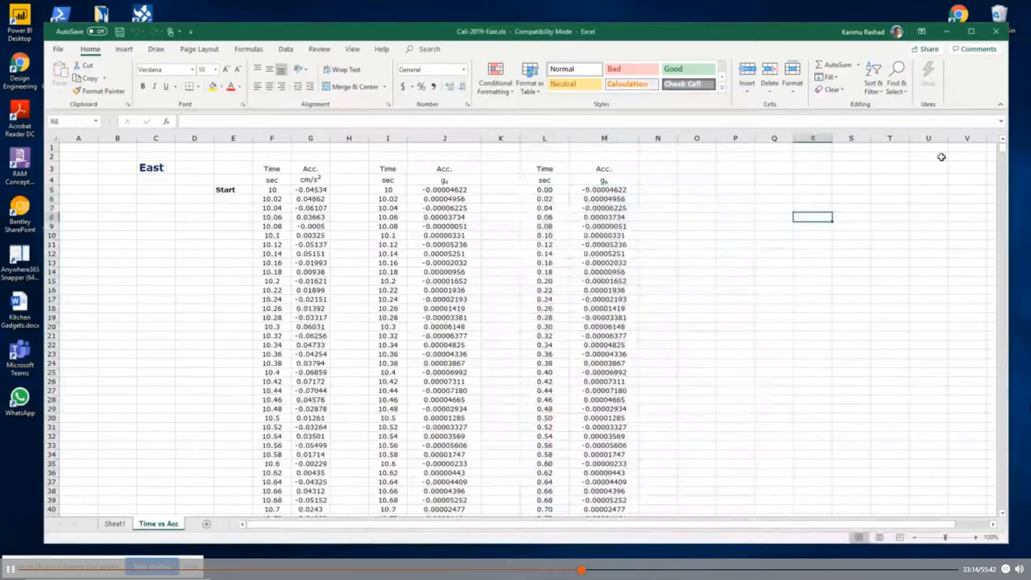
click(946, 31)
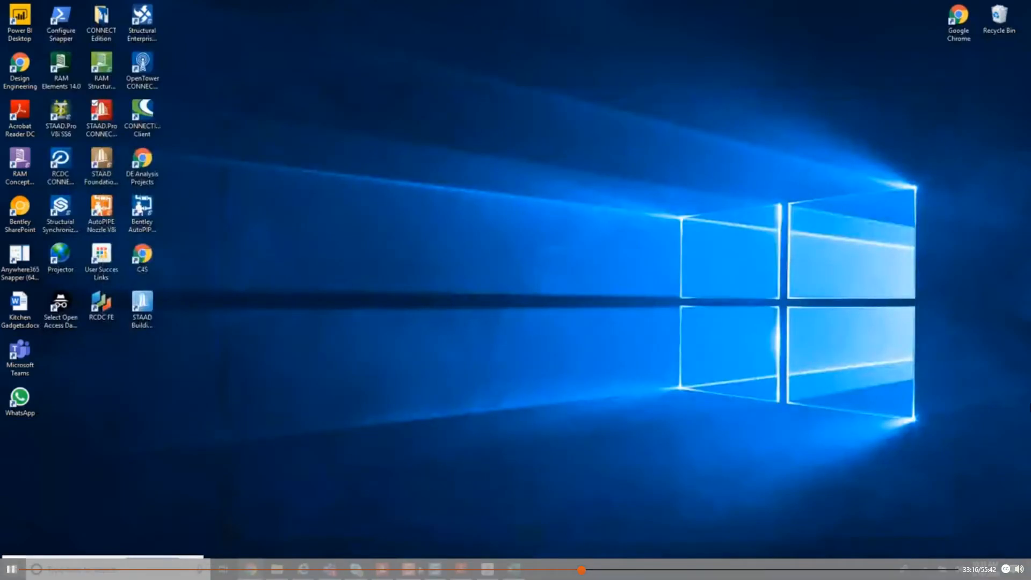
Step: Switch to STAAD.Pro, open 5-Story-Steel-Bldg-Dyn-Rev7.std from SIG\1- California, and expand its Time History Definitions among the load definitions
click(389, 573)
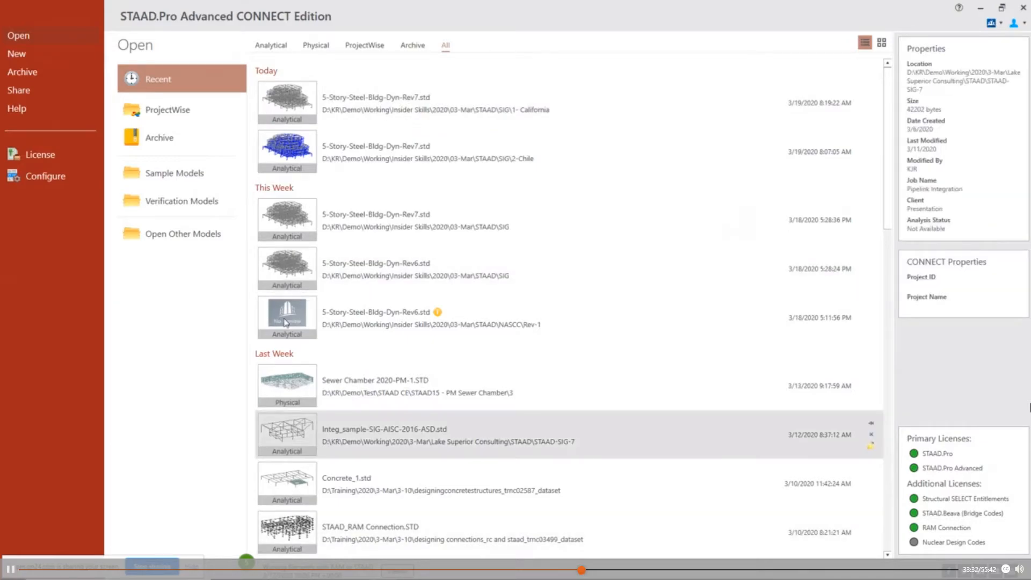
click(324, 97)
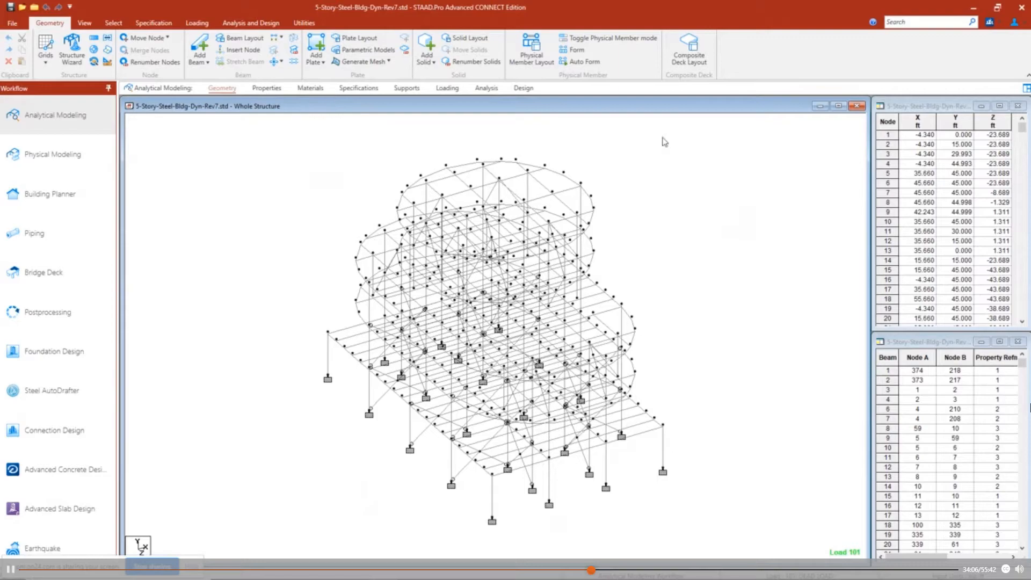
click(197, 24)
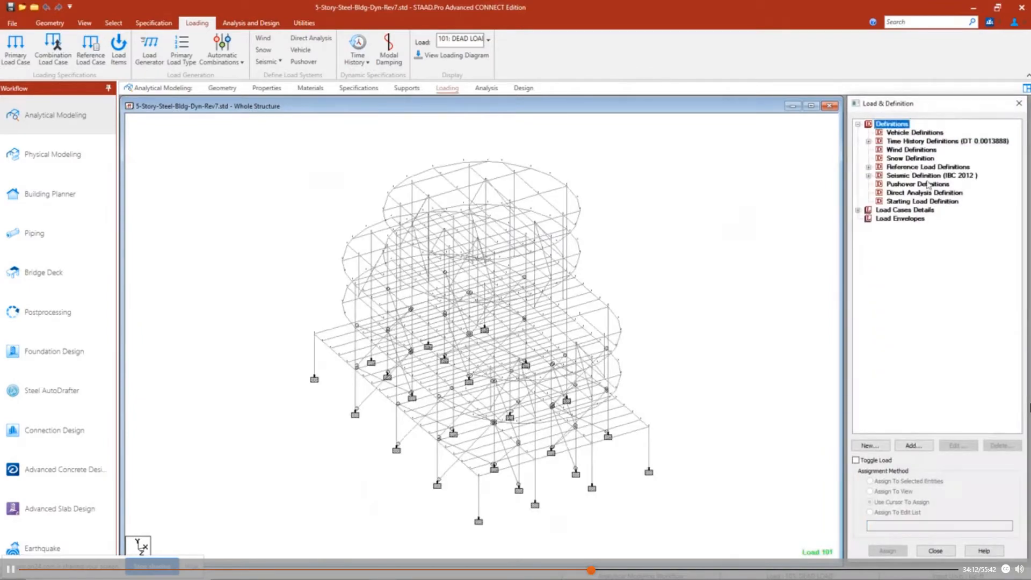
click(868, 141)
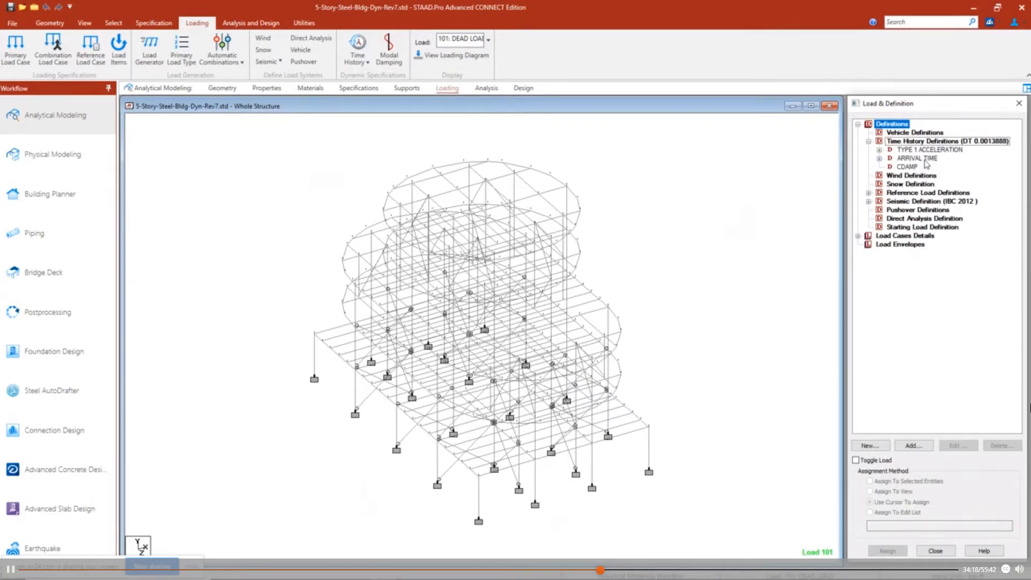
Step: Open the Type 1 acceleration definition for editing, compare its time-acceleration, external file and harmonic function options, and close it without modifying
click(927, 151)
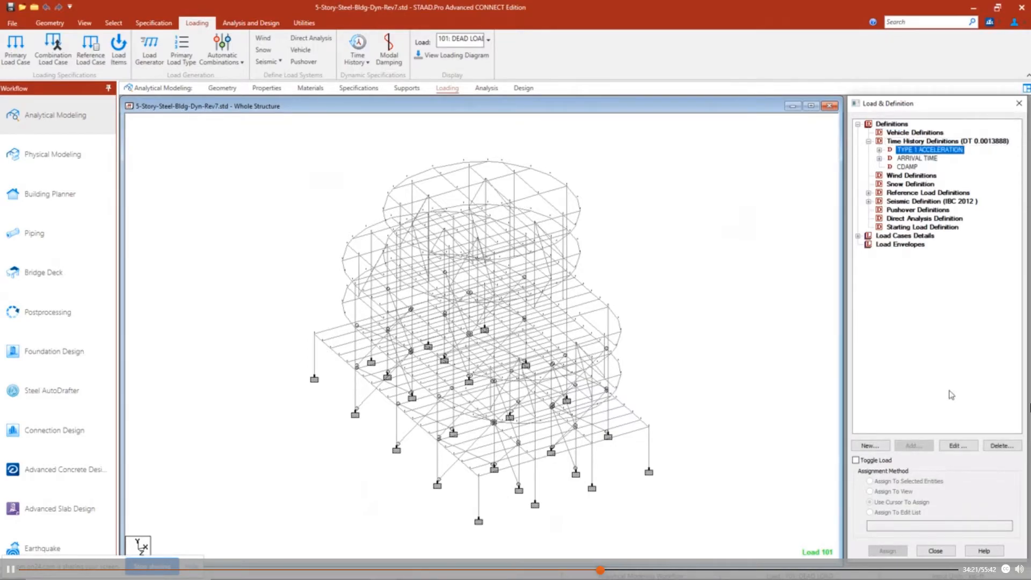
click(957, 445)
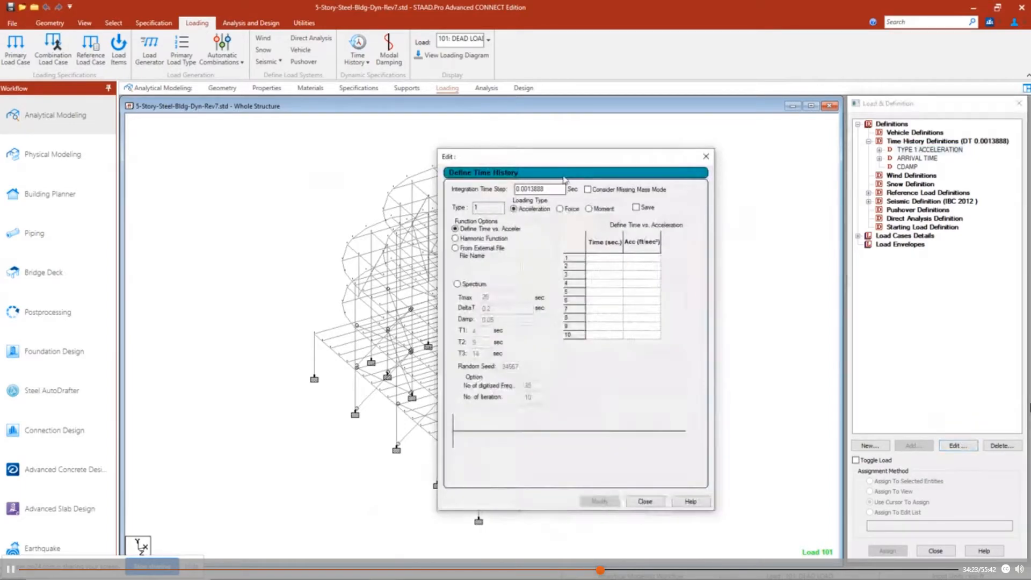
drag(555, 165, 551, 145)
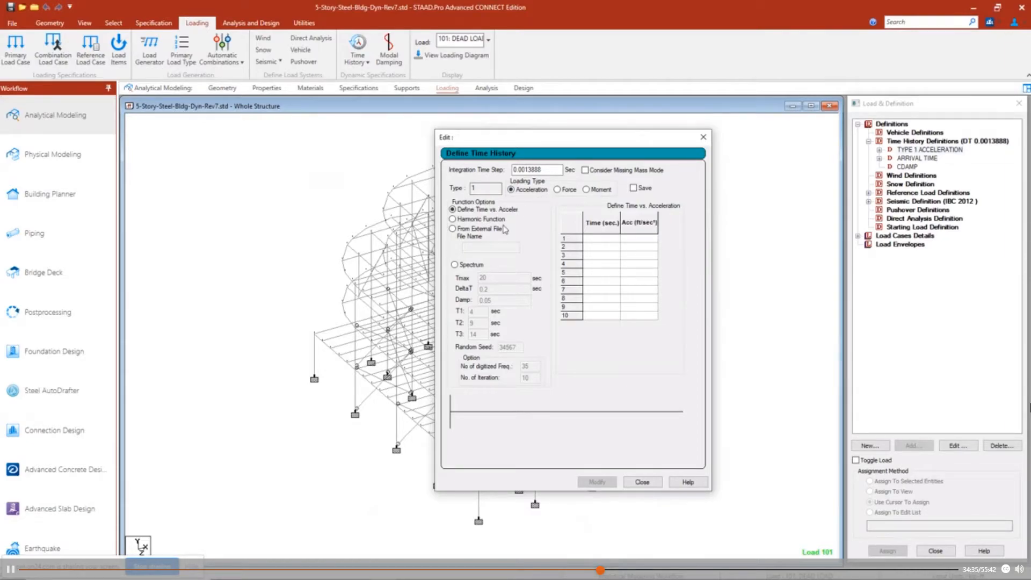
click(454, 228)
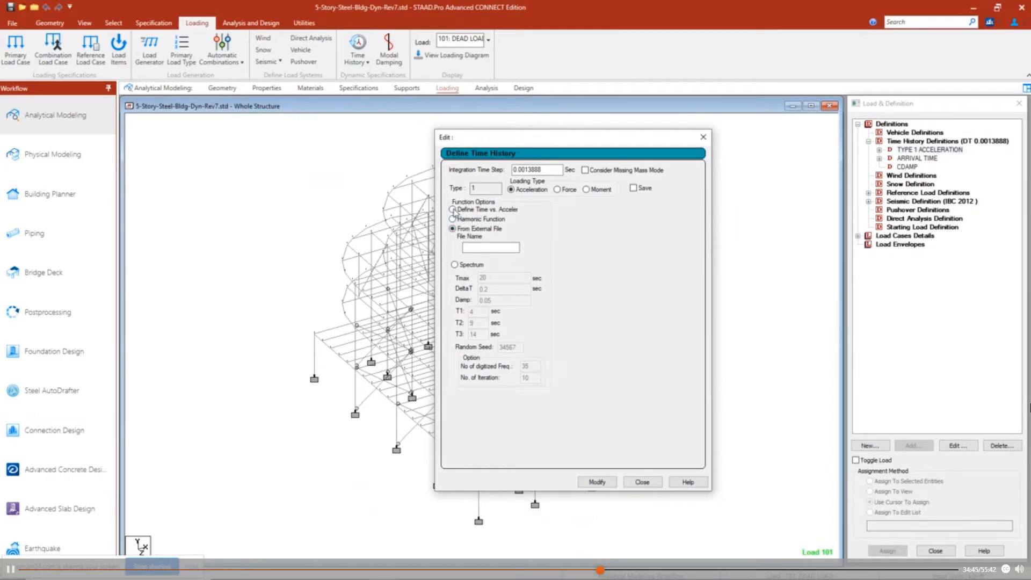
click(452, 209)
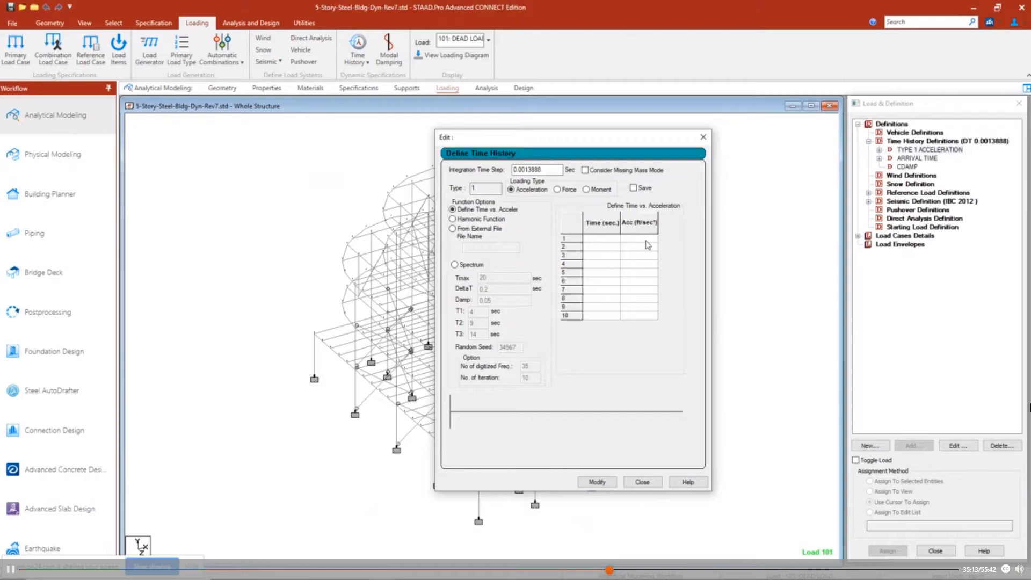
click(452, 229)
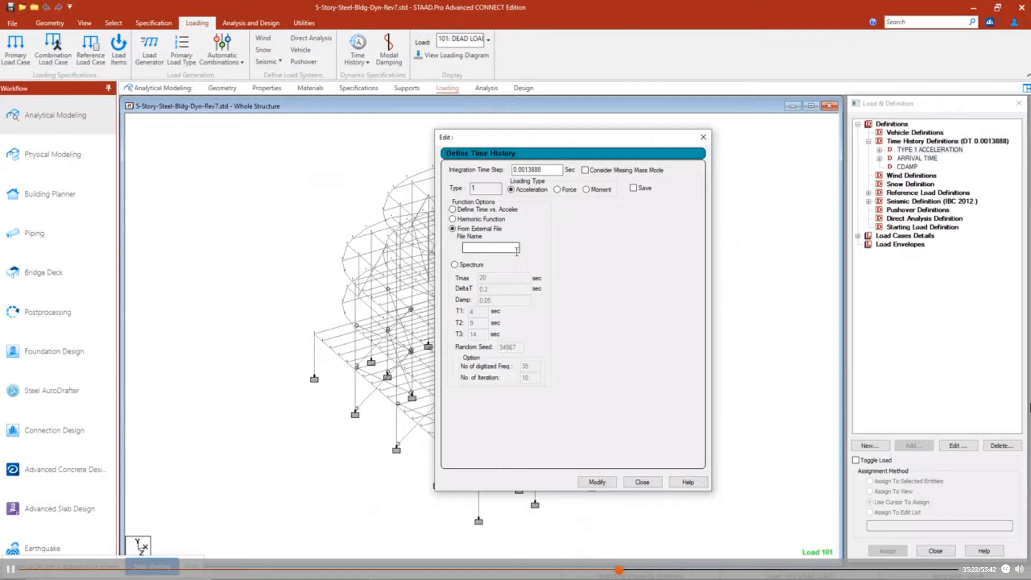
click(453, 219)
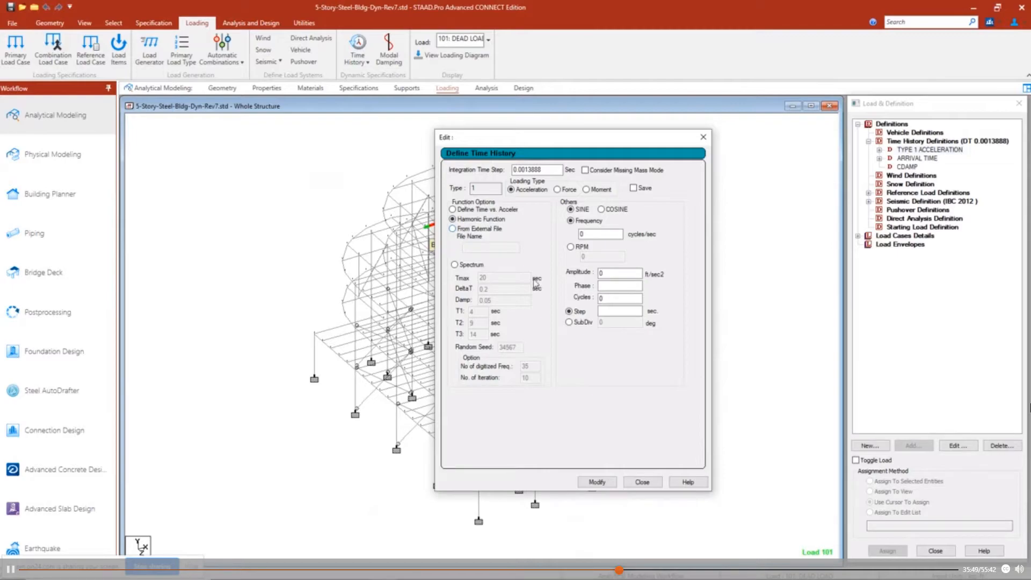
click(635, 483)
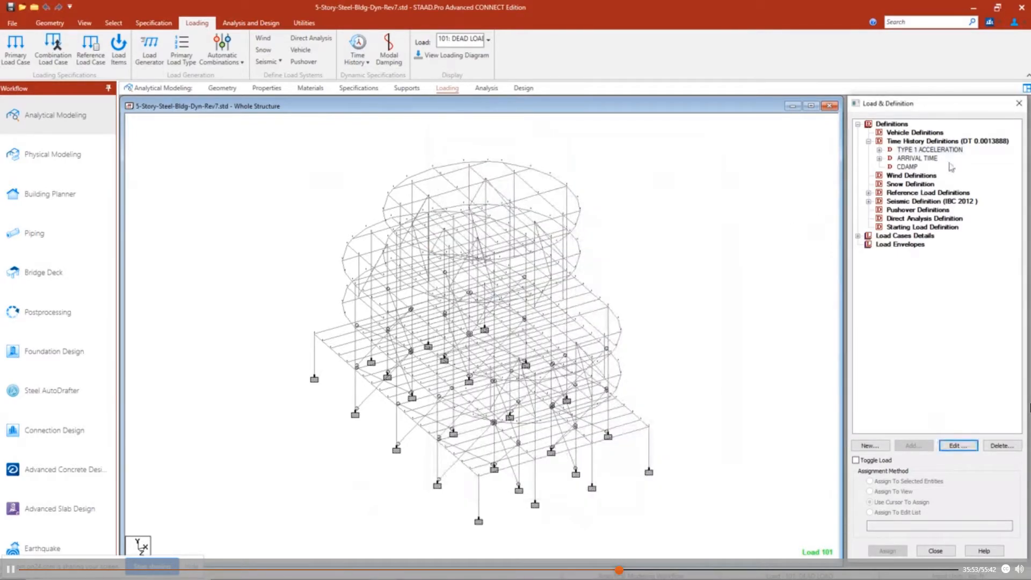
Step: Open the model's command file in the editor and go to its DEFINE TIME HISTORY section
click(305, 24)
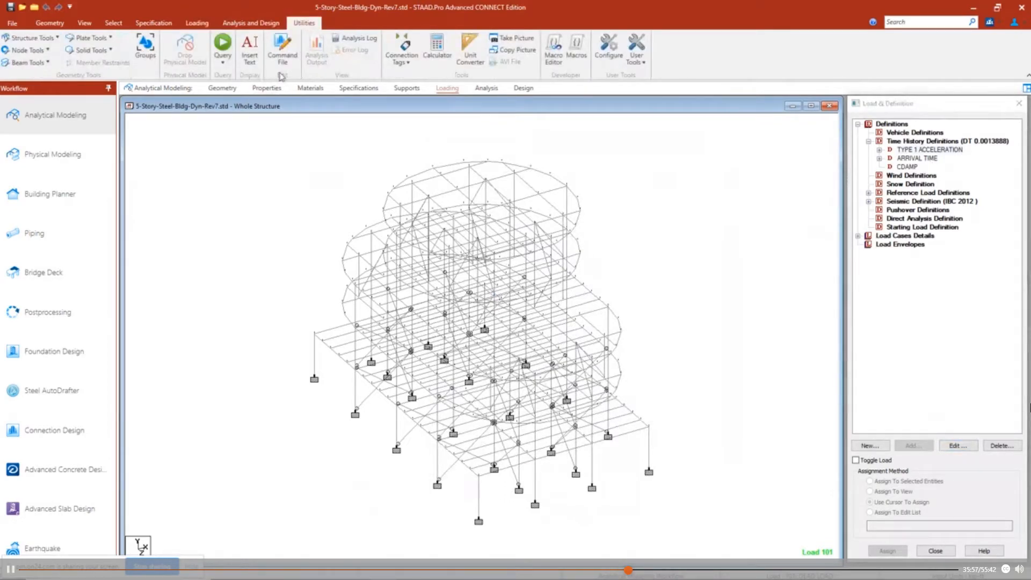
click(282, 51)
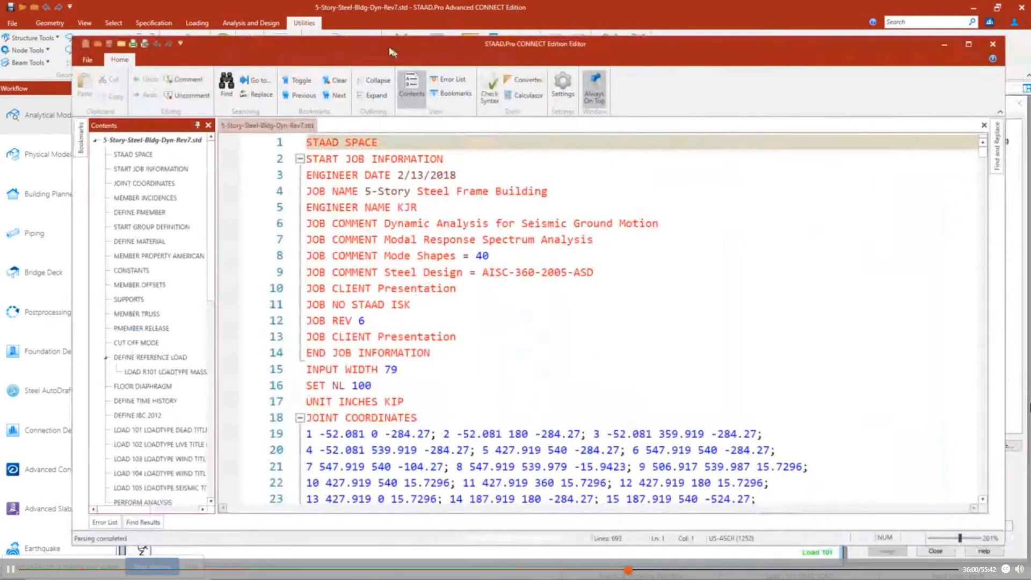
drag(406, 56, 353, 37)
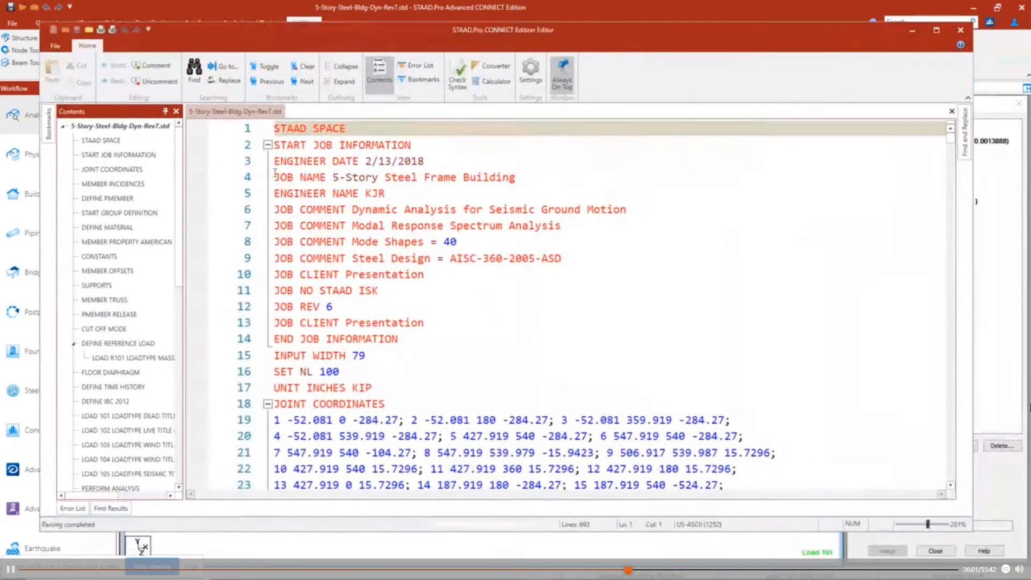
scroll(185, 183, down, 1)
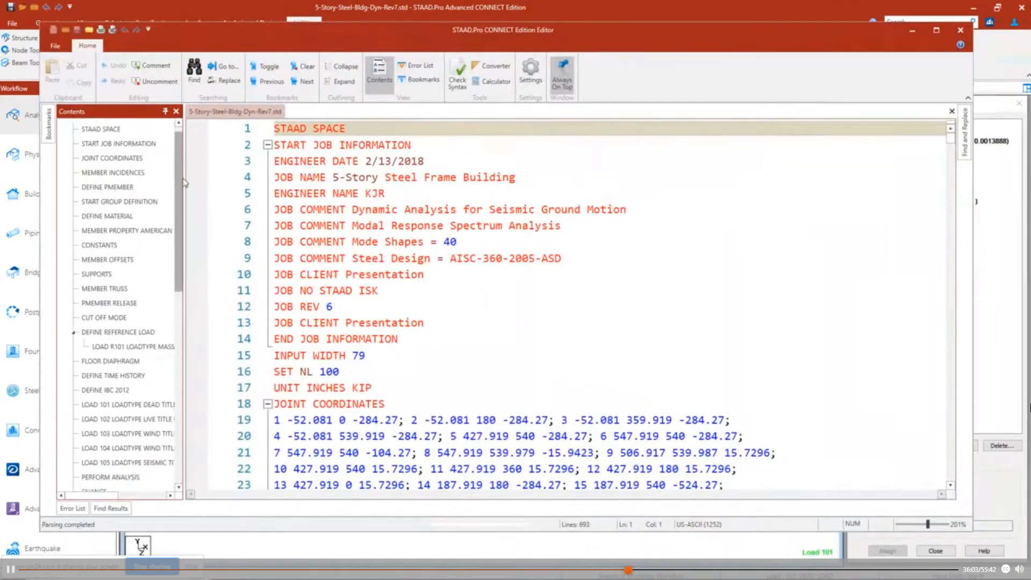
drag(179, 182, 188, 237)
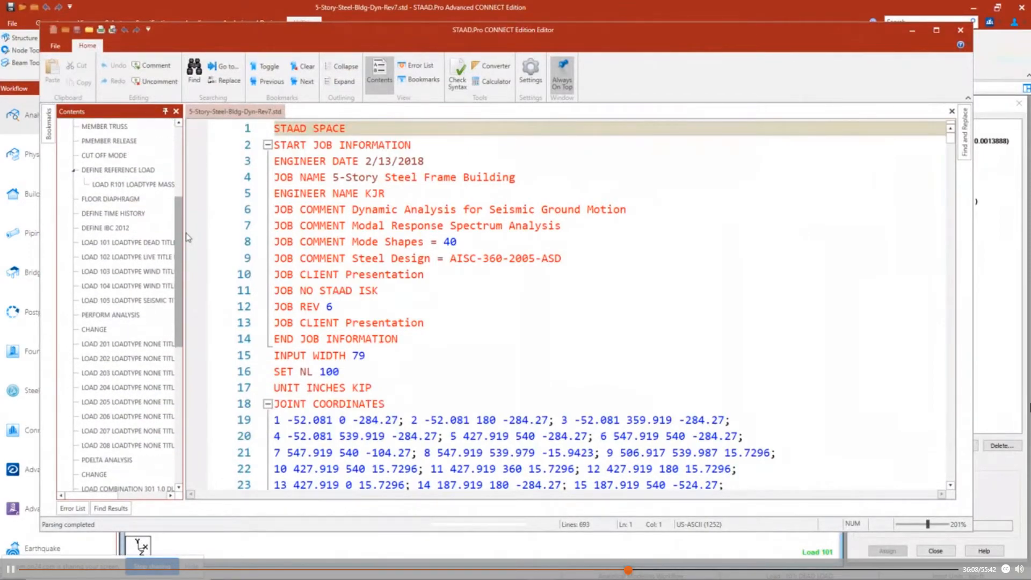
click(123, 215)
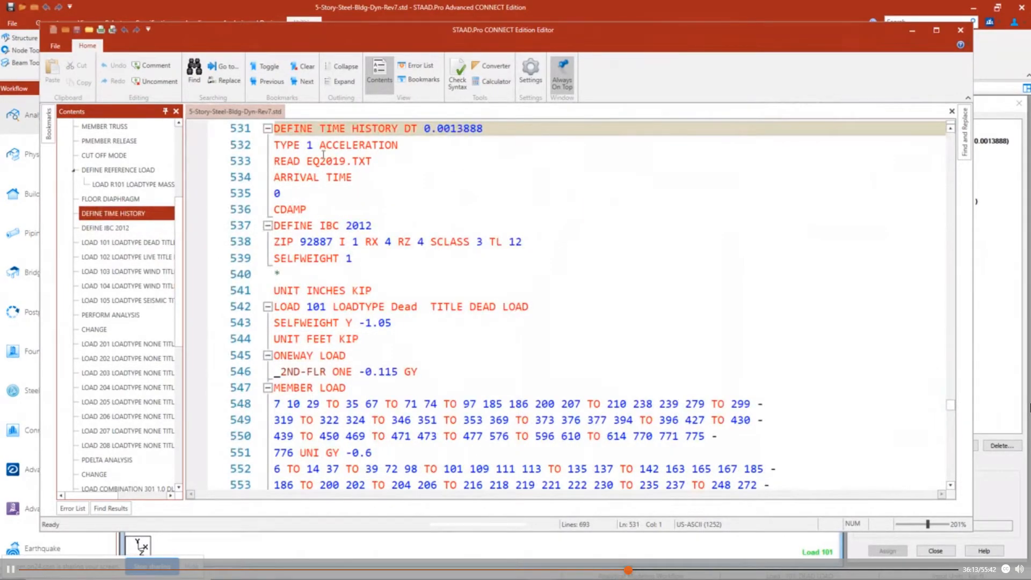
Step: Change the READ line's file name under TYPE 1 ACCELERATION to EQ2019b.TXT, save the command file and close the editor
click(306, 161)
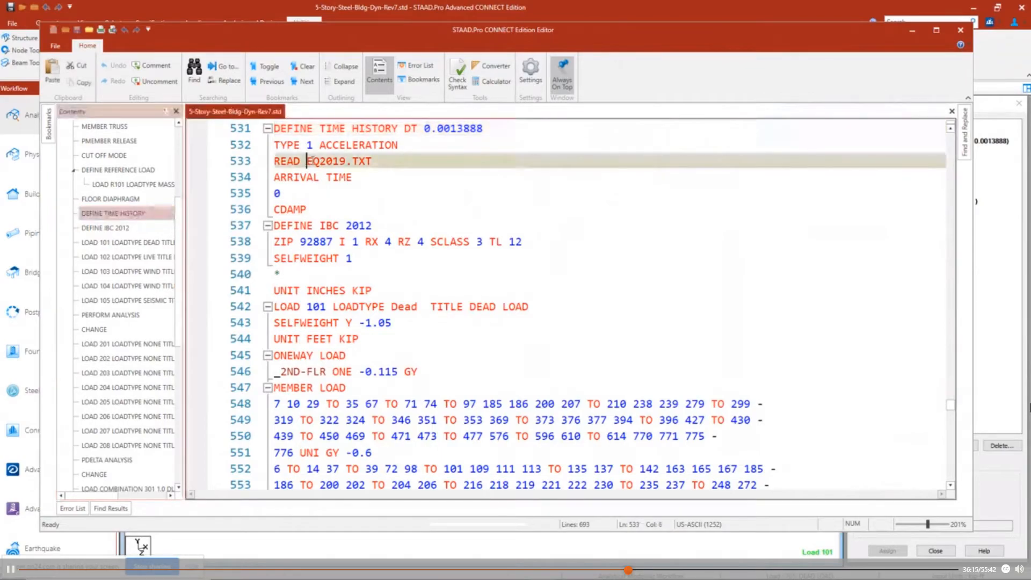
click(344, 160)
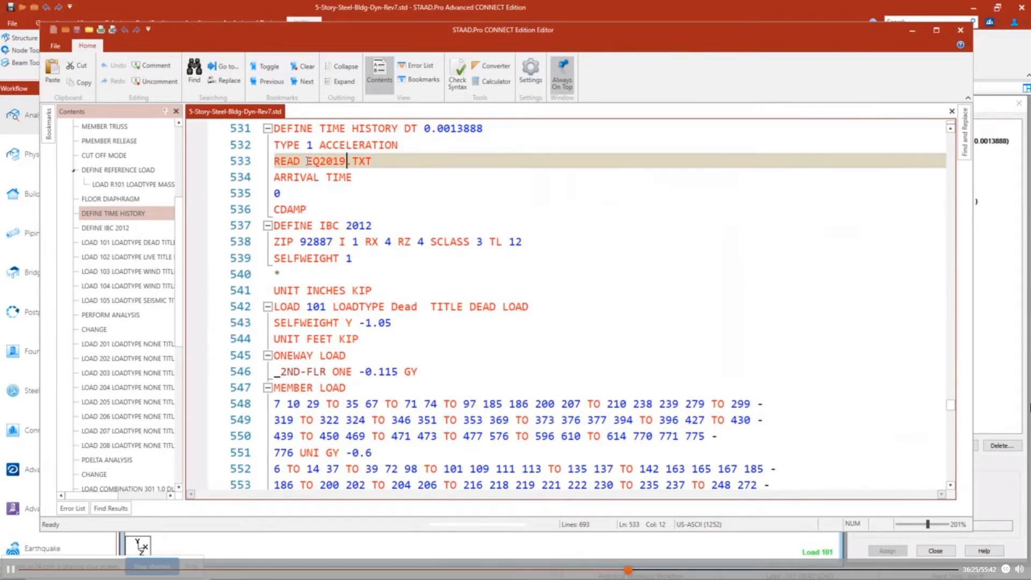
drag(307, 161, 373, 161)
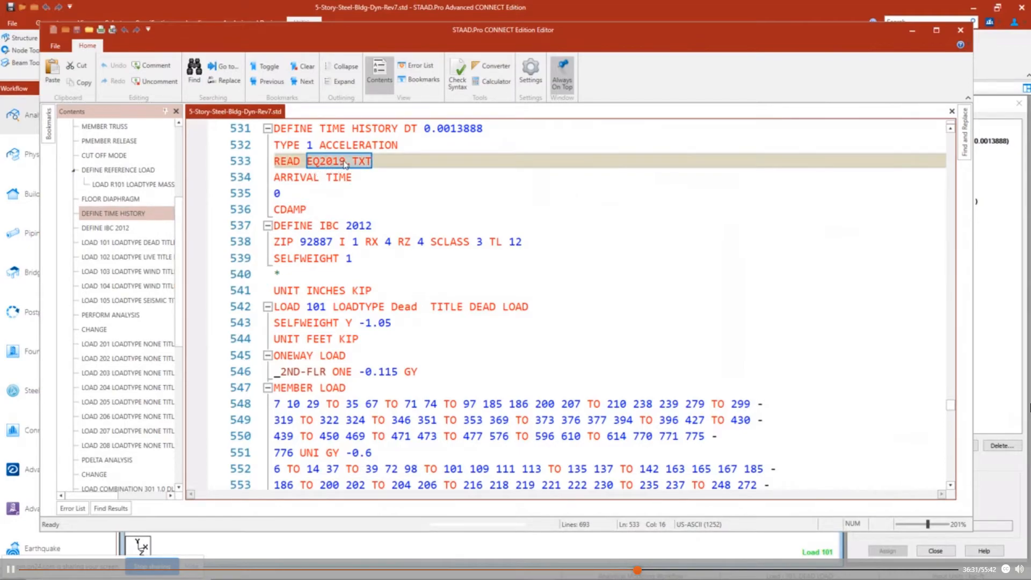
click(346, 162)
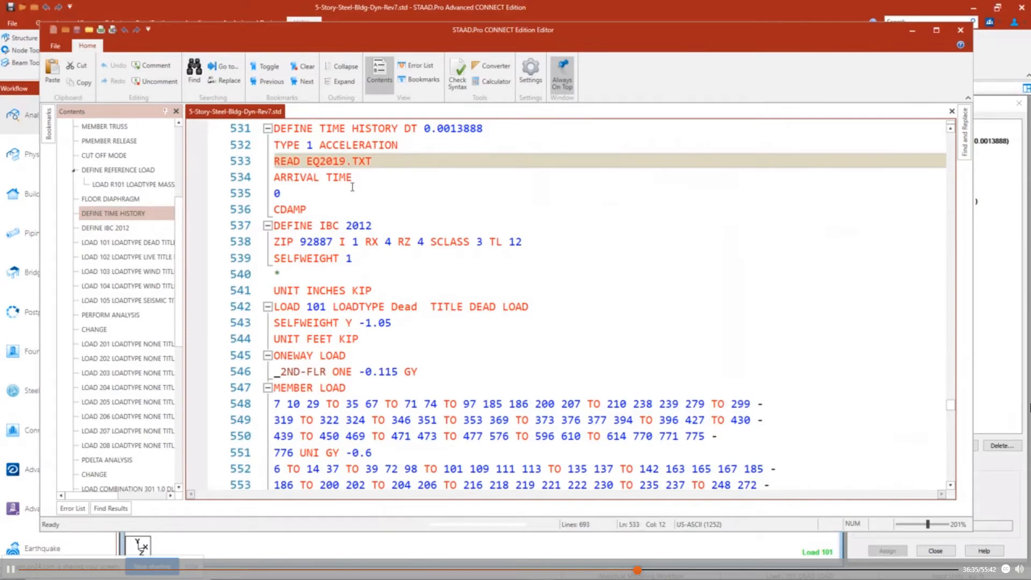
text(b)
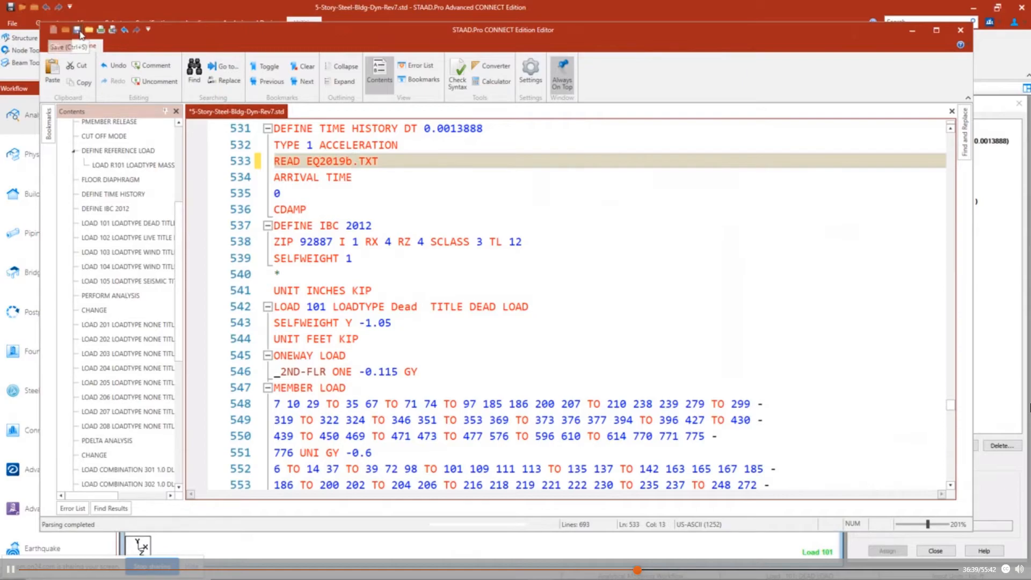
click(77, 31)
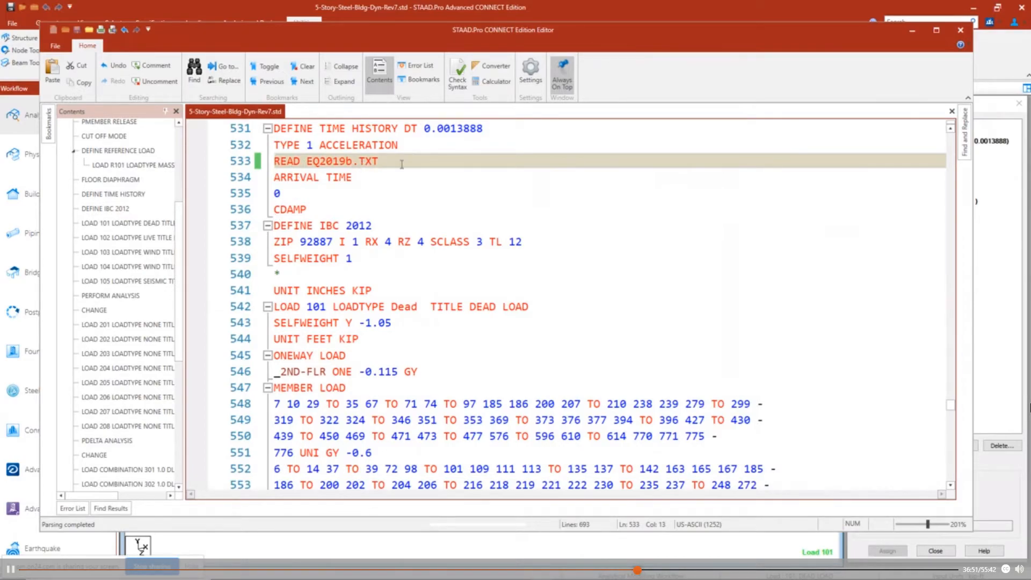
click(971, 36)
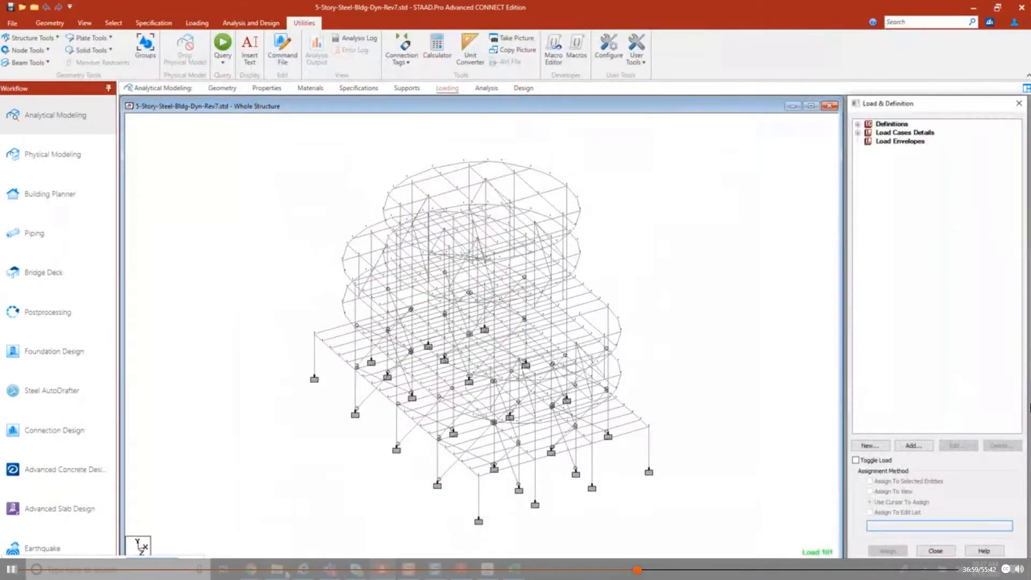
Step: Check in File Explorer that eq2019b.txt is in the model's 1- California folder, and minimize the window
click(285, 572)
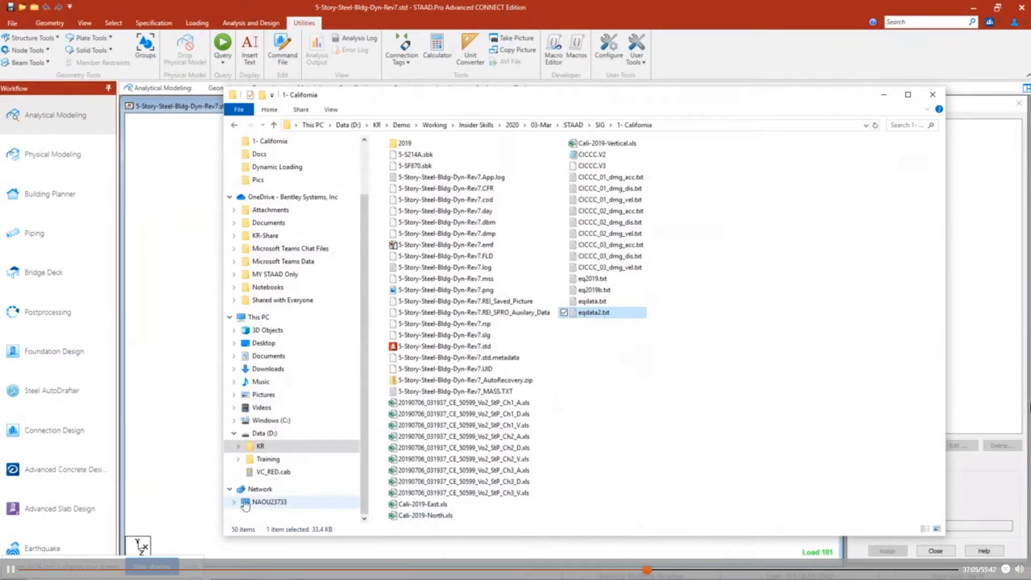
click(887, 97)
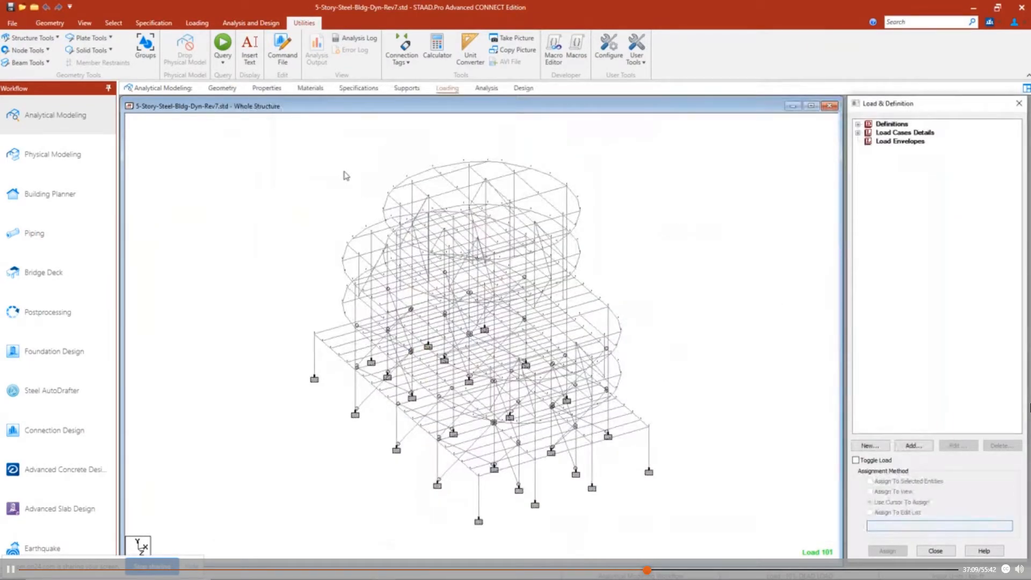
Step: Expand the load cases and view the -0.6 kip/ft uniform load in 101 DEAD LOAD and the load item in 103 WIND +X
click(858, 134)
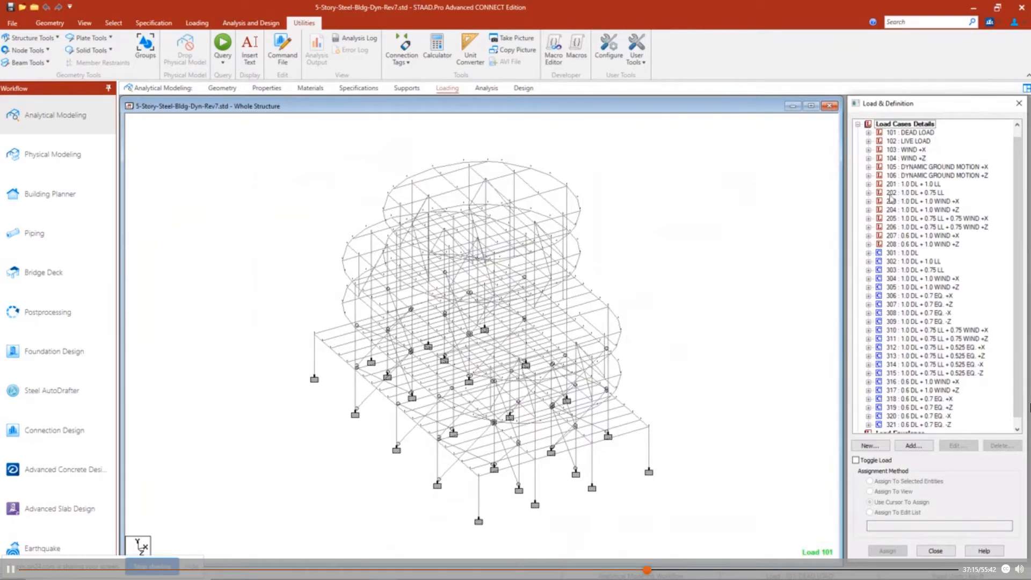
click(869, 132)
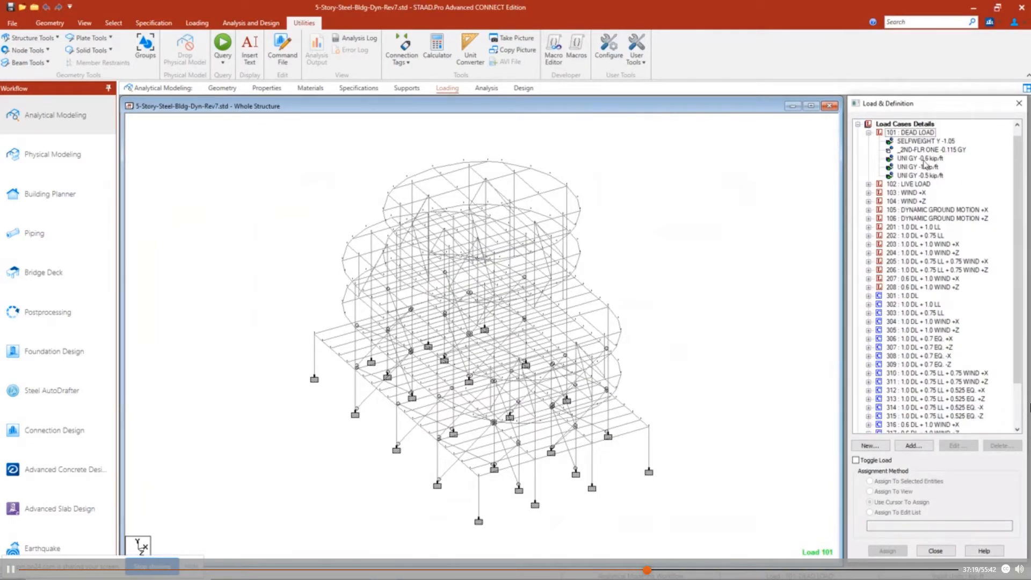
click(920, 159)
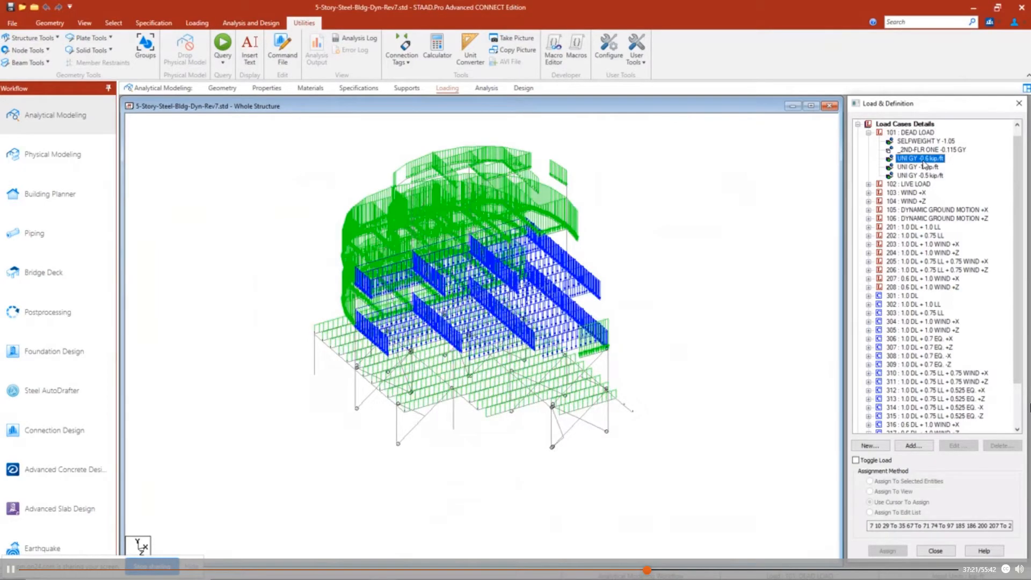
click(868, 132)
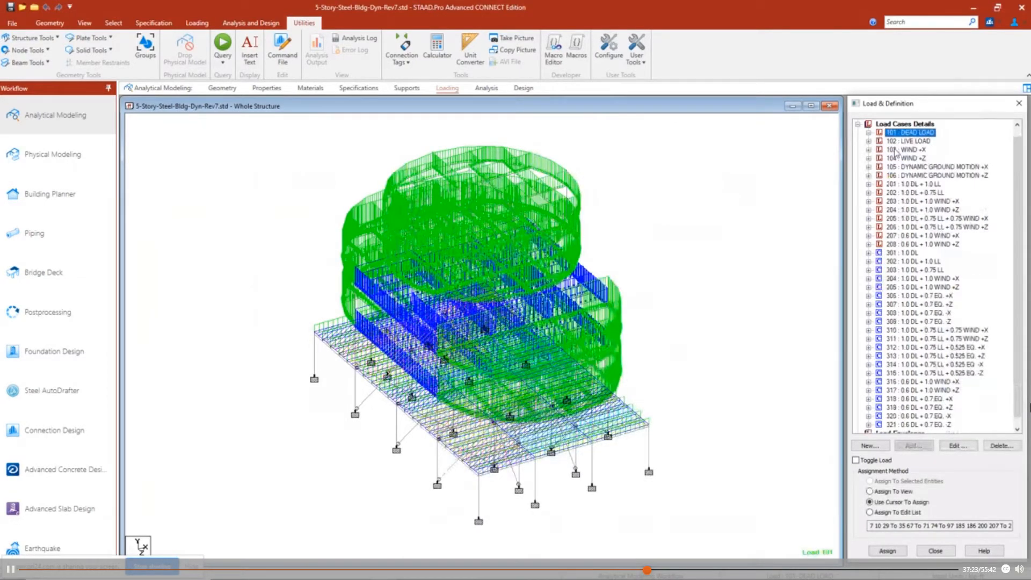
click(868, 150)
click(893, 159)
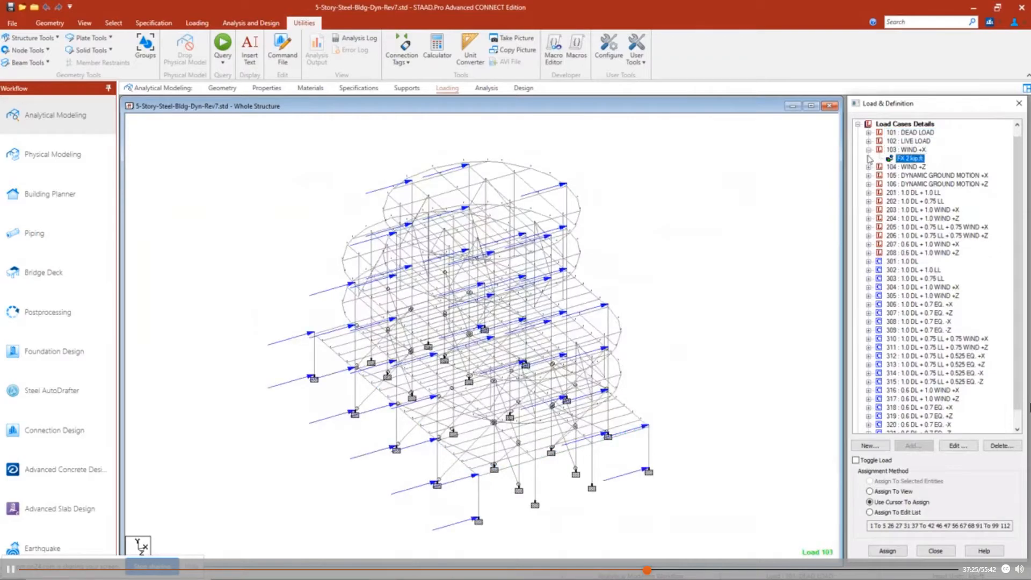
click(868, 150)
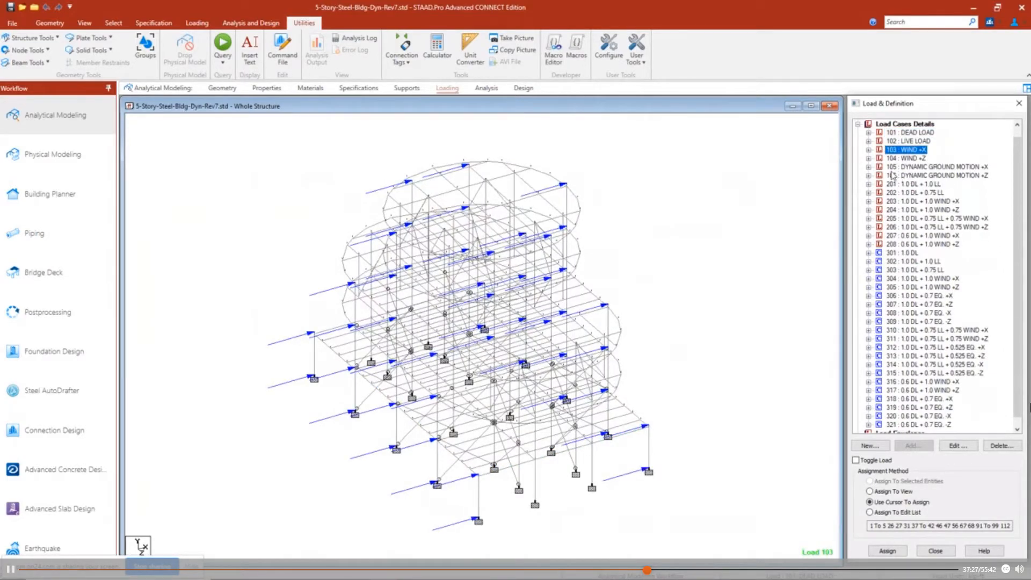
Step: Inspect the load items in cases 105 DYNAMIC GROUND MOTION +X and 106 DYNAMIC GROUND MOTION +Z, collapse both and look over the load combinations
click(869, 167)
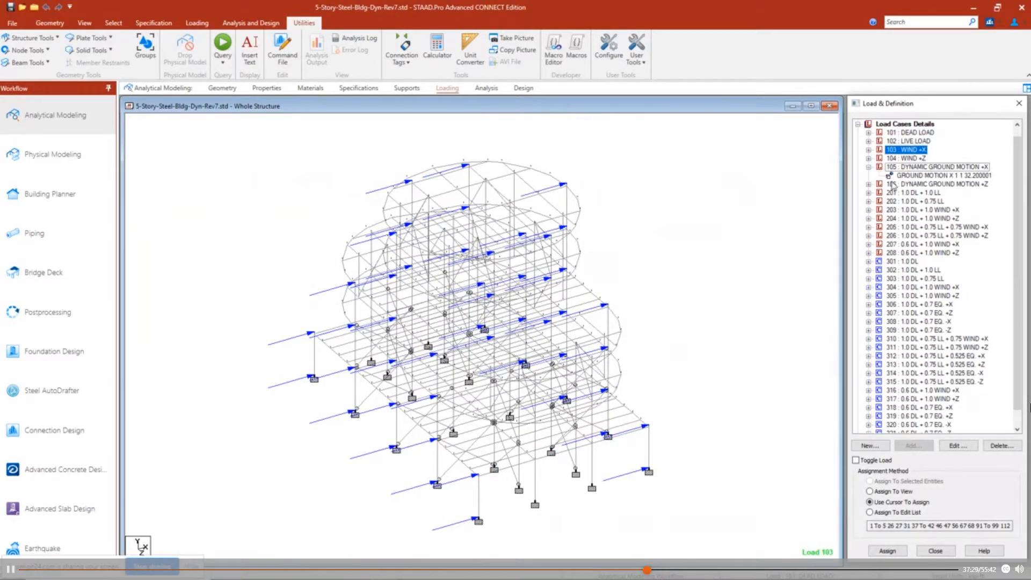
click(917, 178)
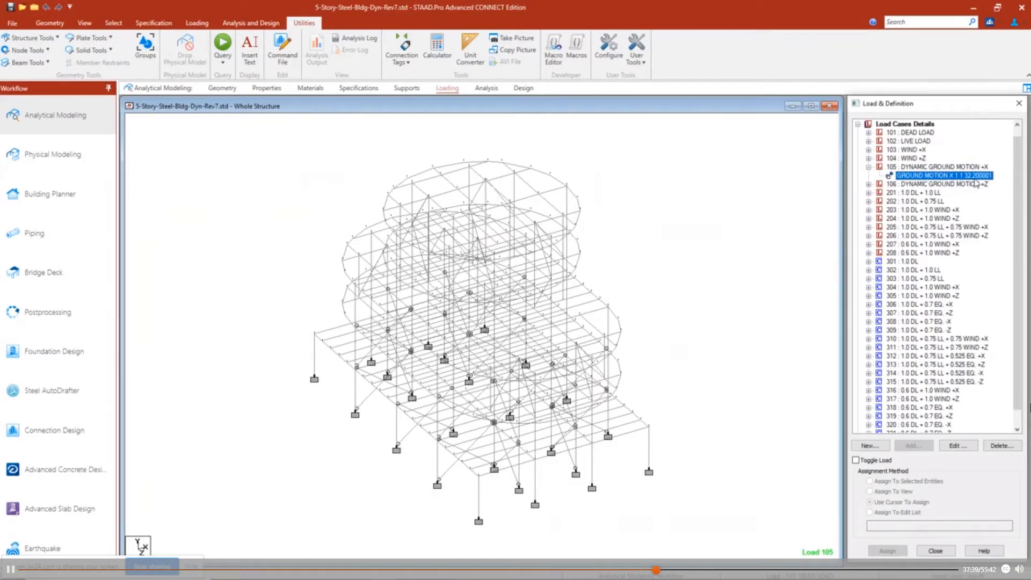
click(868, 185)
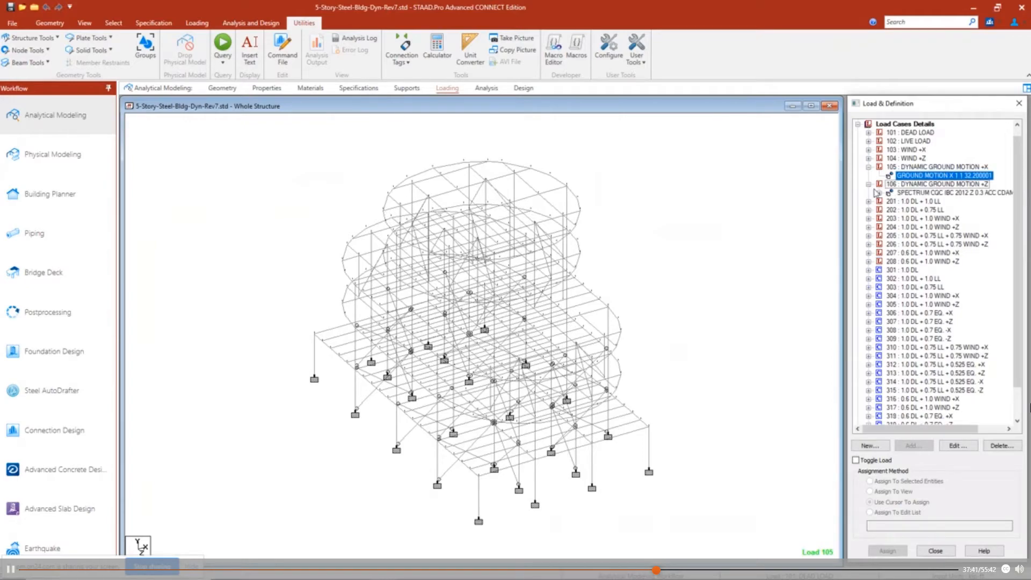
click(905, 193)
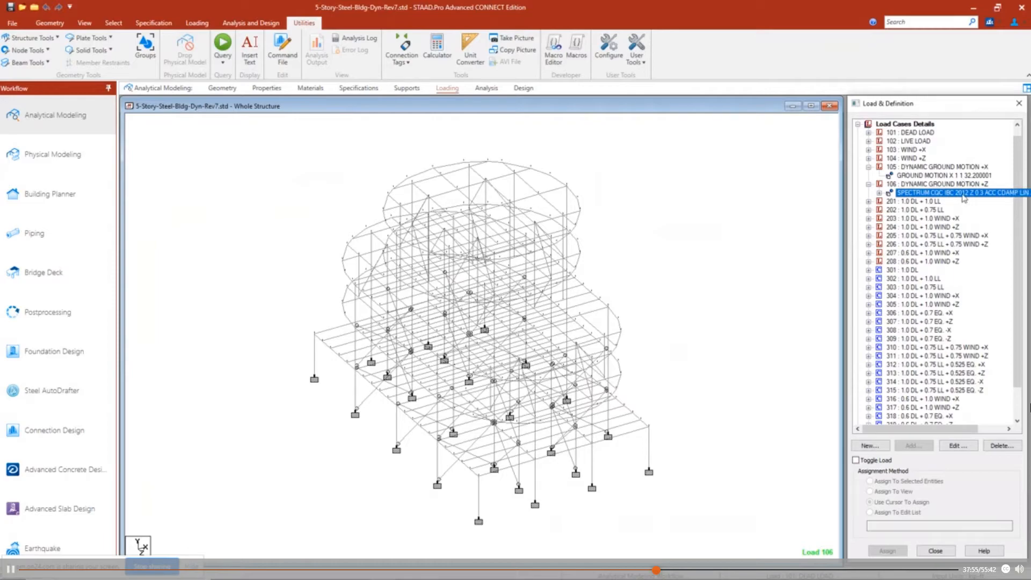
click(869, 184)
click(869, 167)
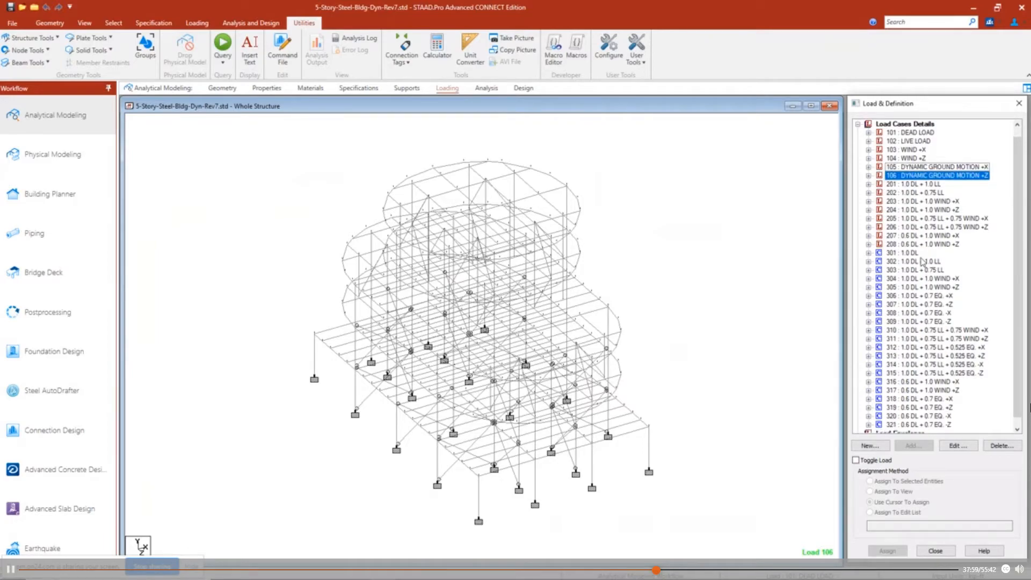
scroll(912, 322, down, 1)
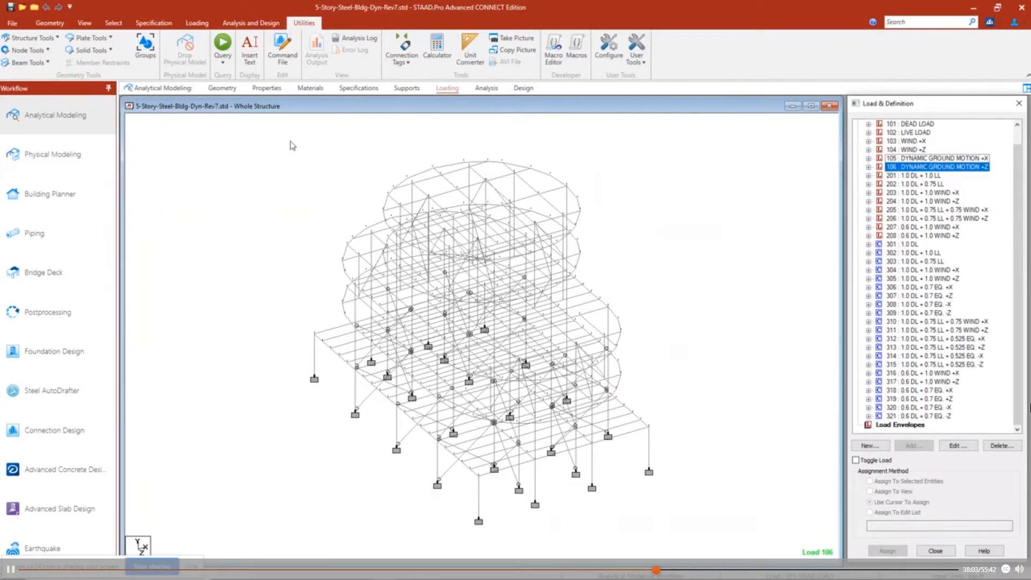
Step: Run the analysis, staying in modeling mode when it finishes, and open postprocessing results for all load cases
click(488, 91)
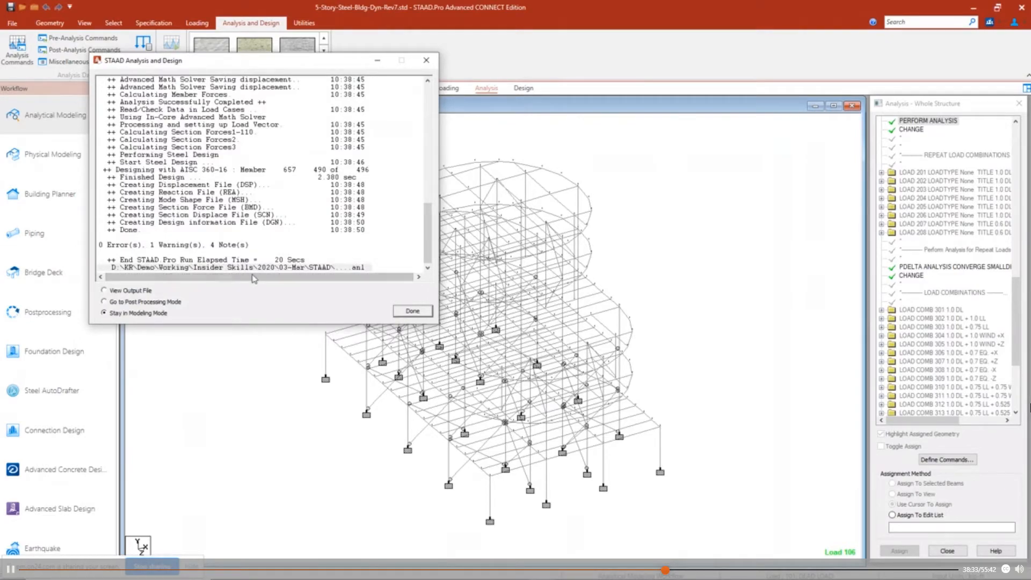
click(414, 313)
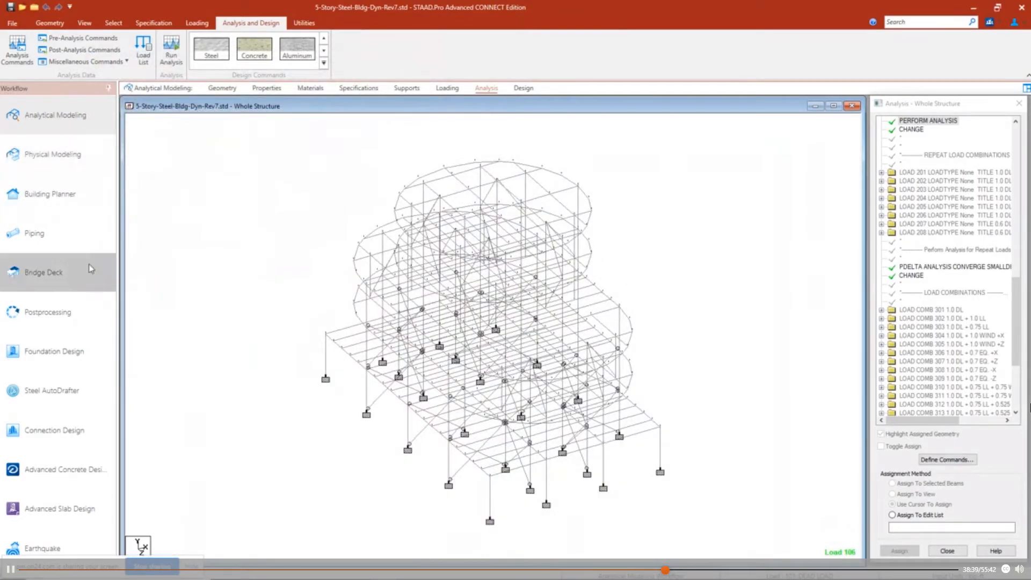
click(81, 312)
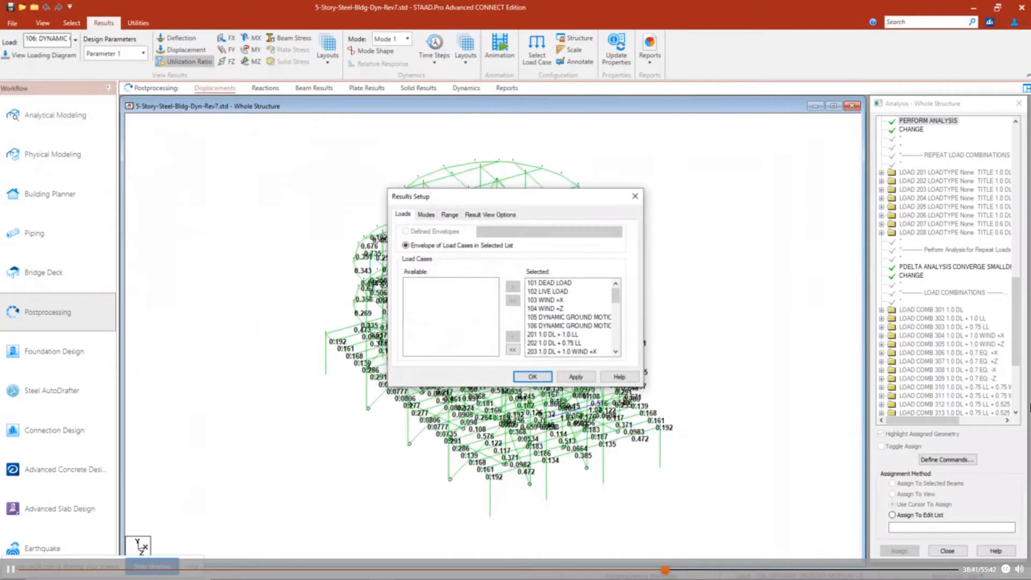
click(535, 377)
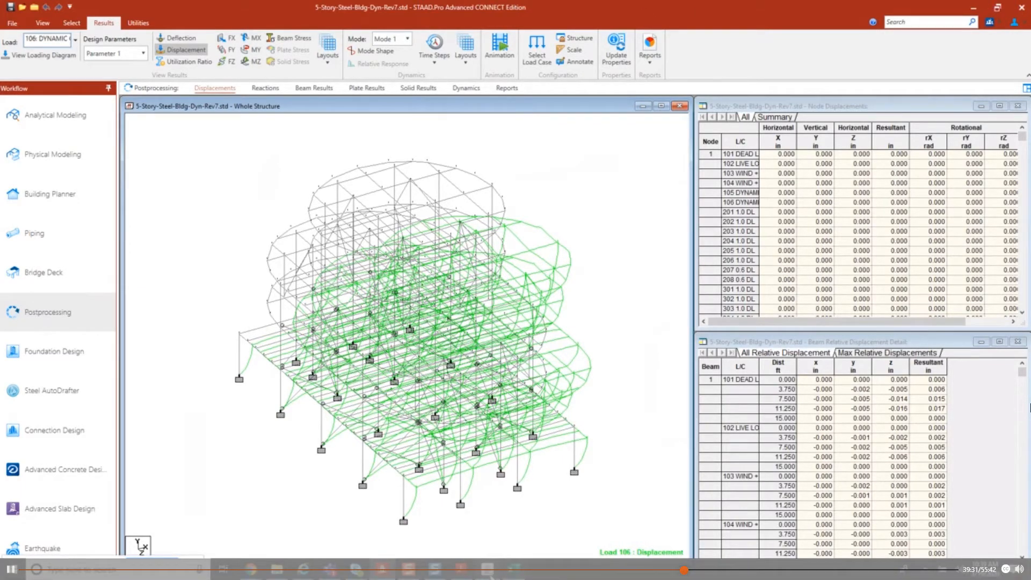
Step: Switch to the Cali-2019-East.xls workbook in Excel and close it, saving the changes
click(513, 571)
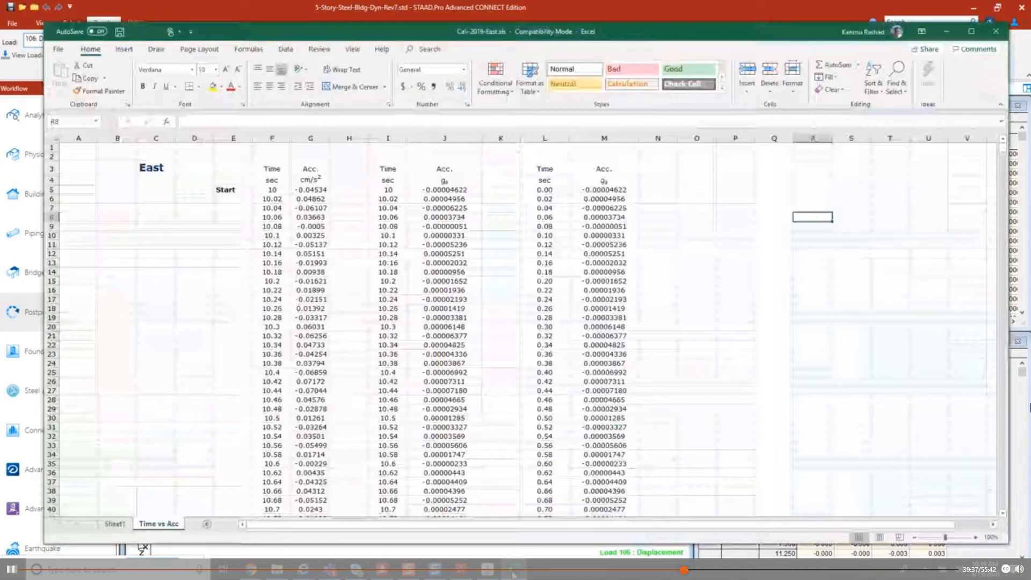
click(997, 36)
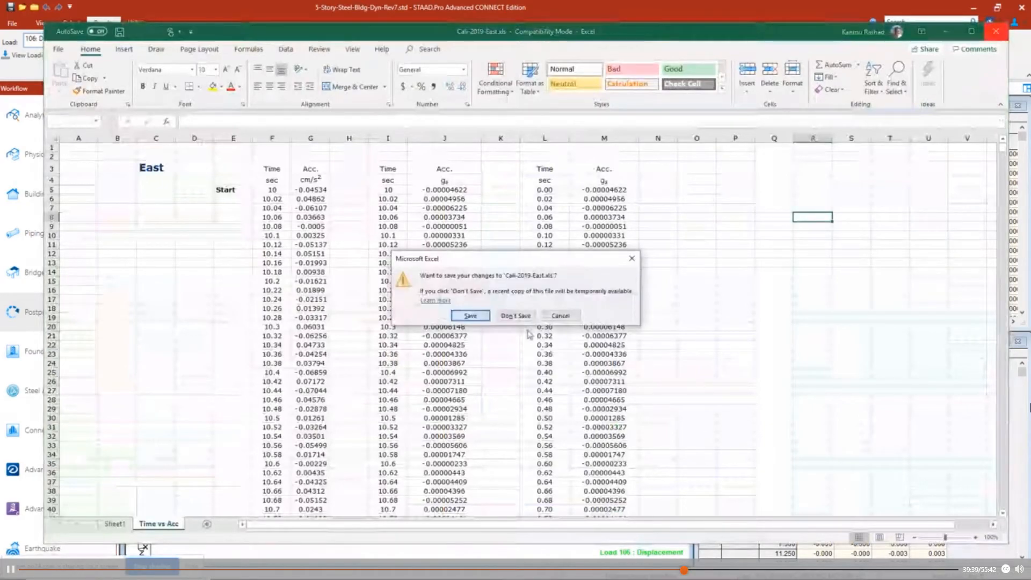
click(476, 315)
click(572, 360)
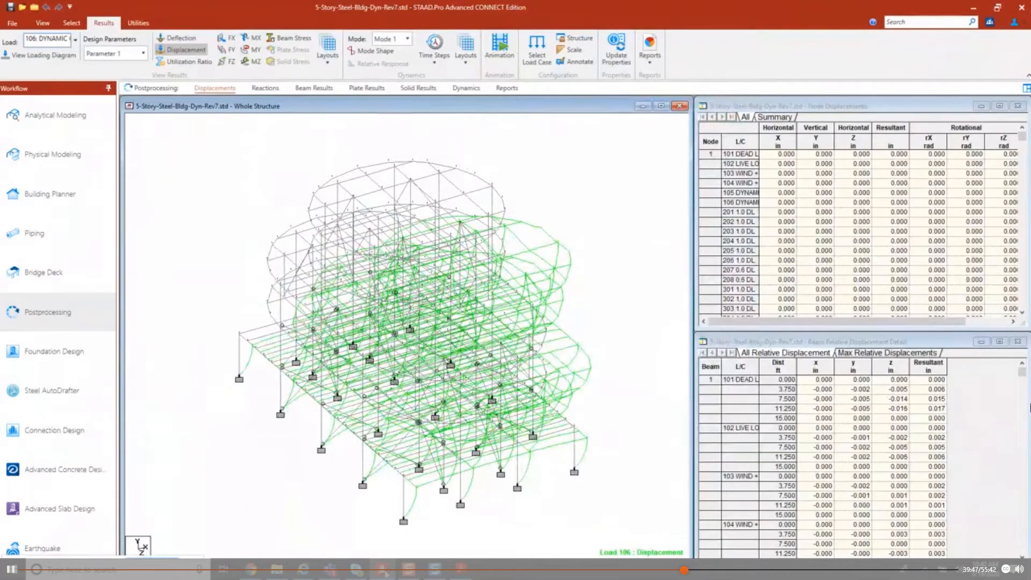
Step: Try to close the running STAAD.Pro window from outside the program
mouse_move(382, 571)
right_click(383, 570)
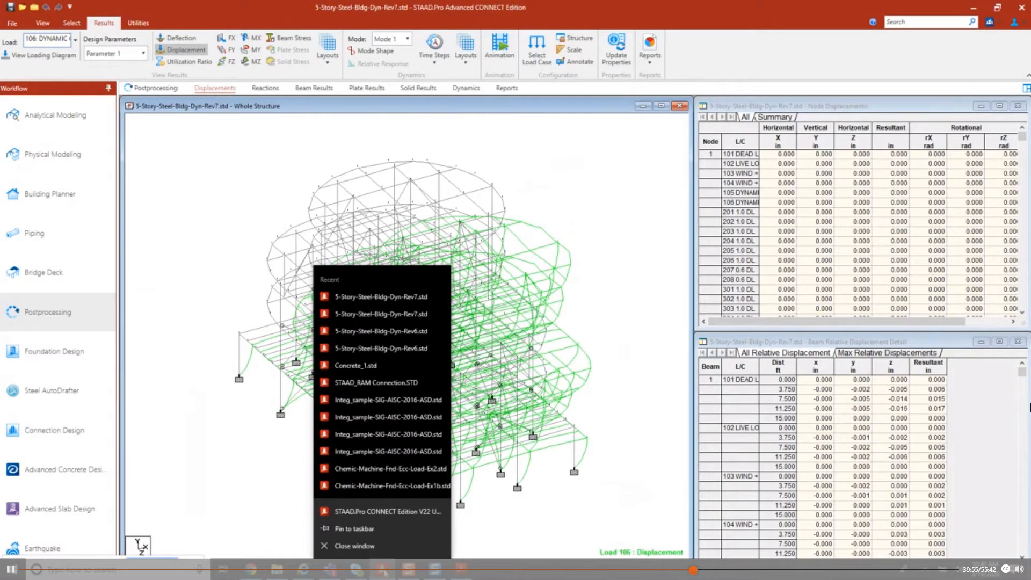
right_click(367, 512)
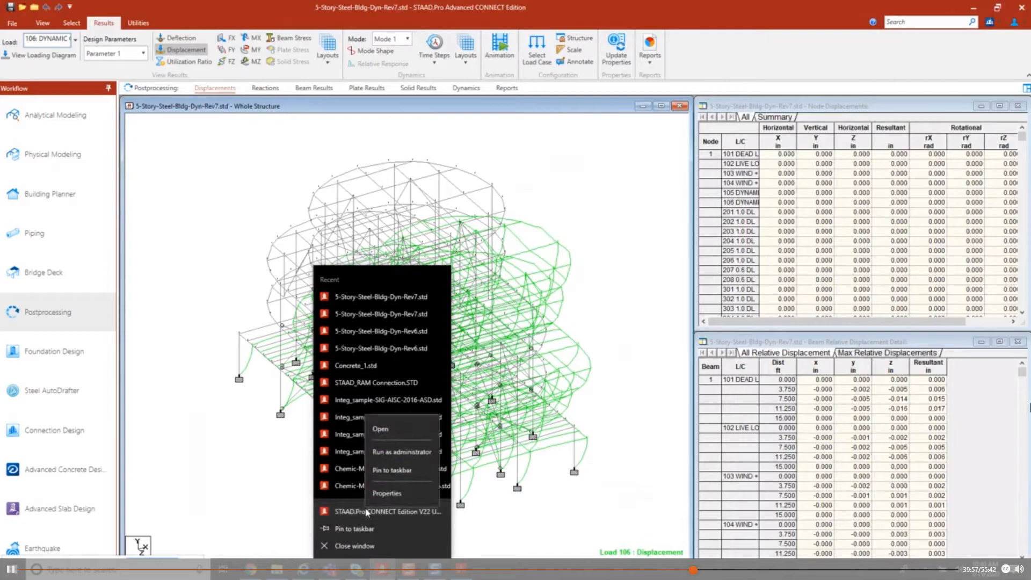
click(579, 494)
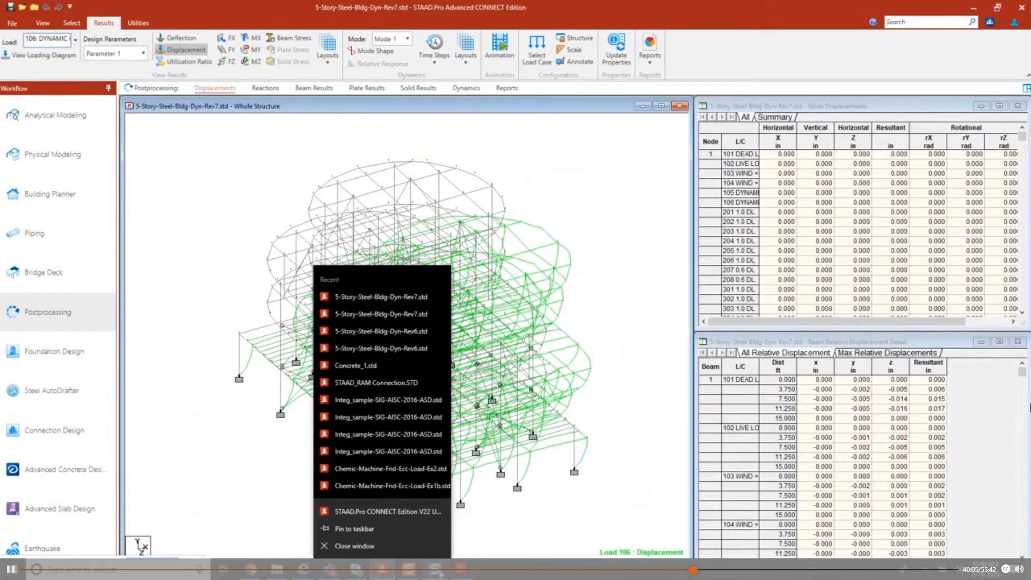
click(440, 573)
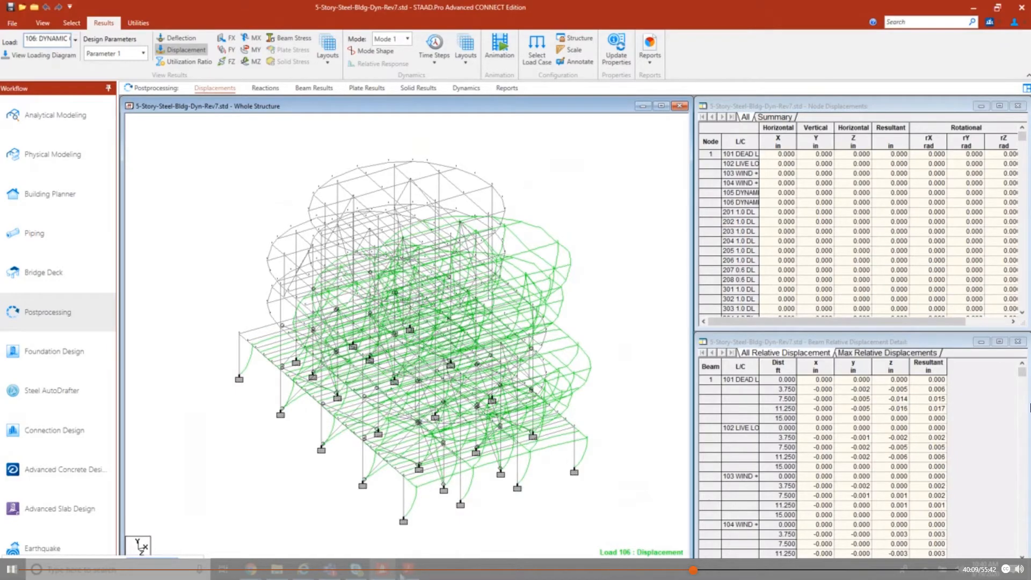
right_click(385, 573)
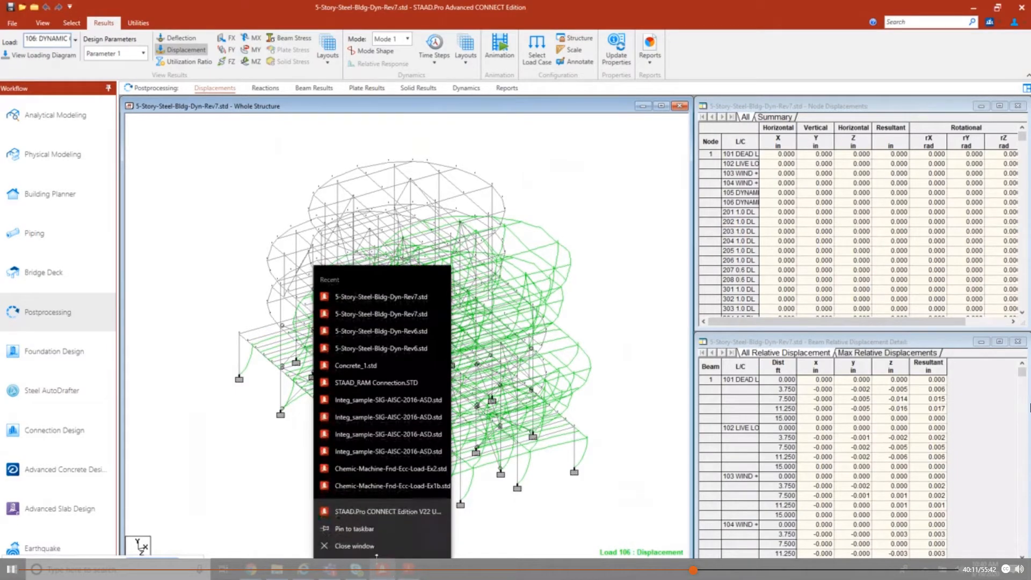
click(365, 549)
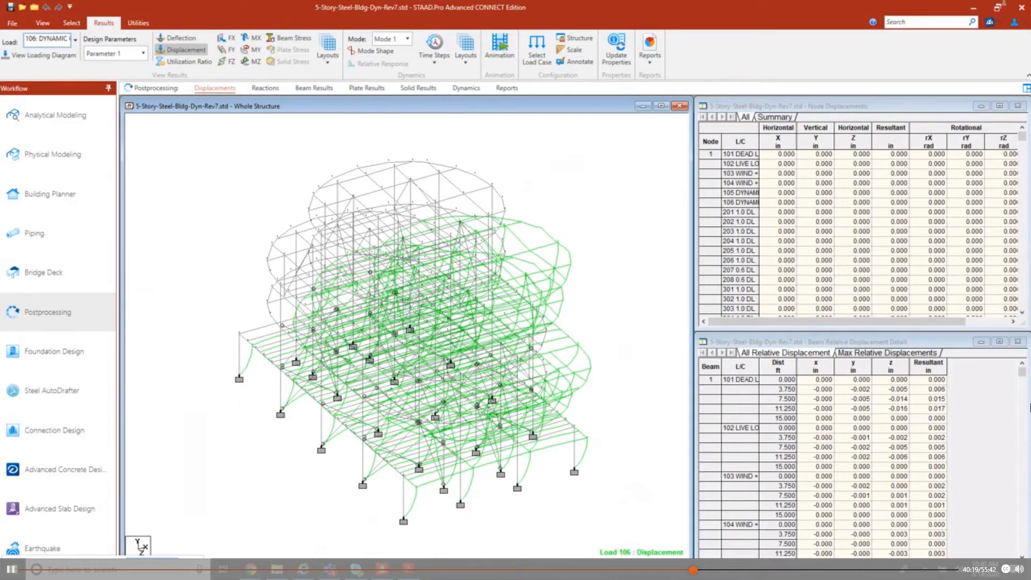
Step: Bring up File Explorer, move up from the 1- California folder to SIG, and minimize the window
click(278, 574)
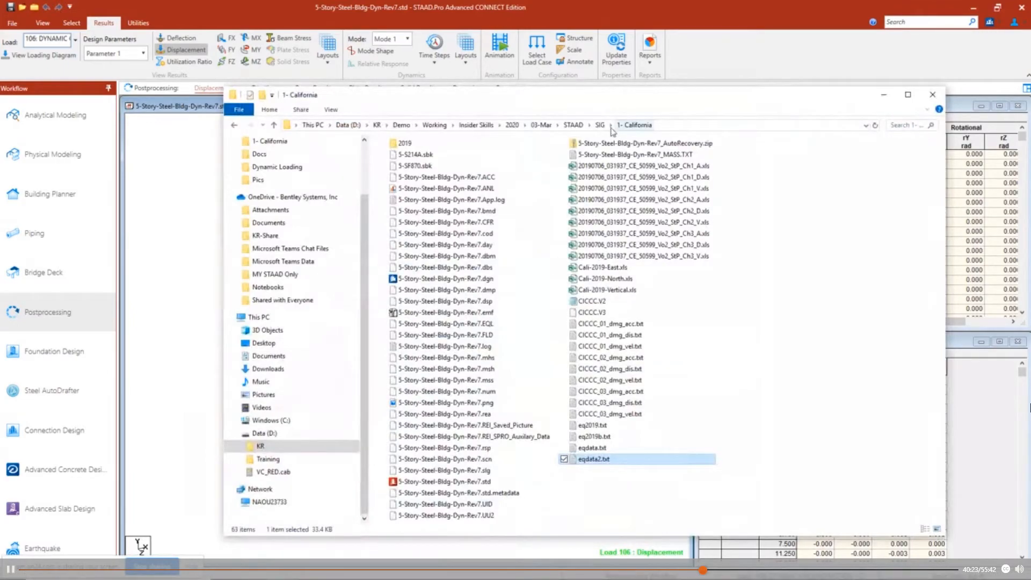
click(601, 125)
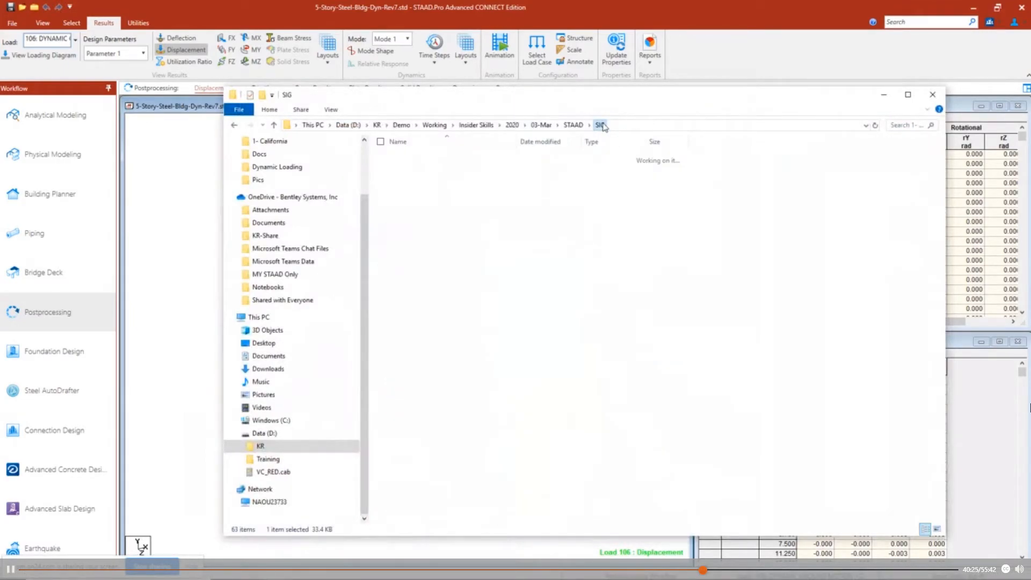
click(887, 96)
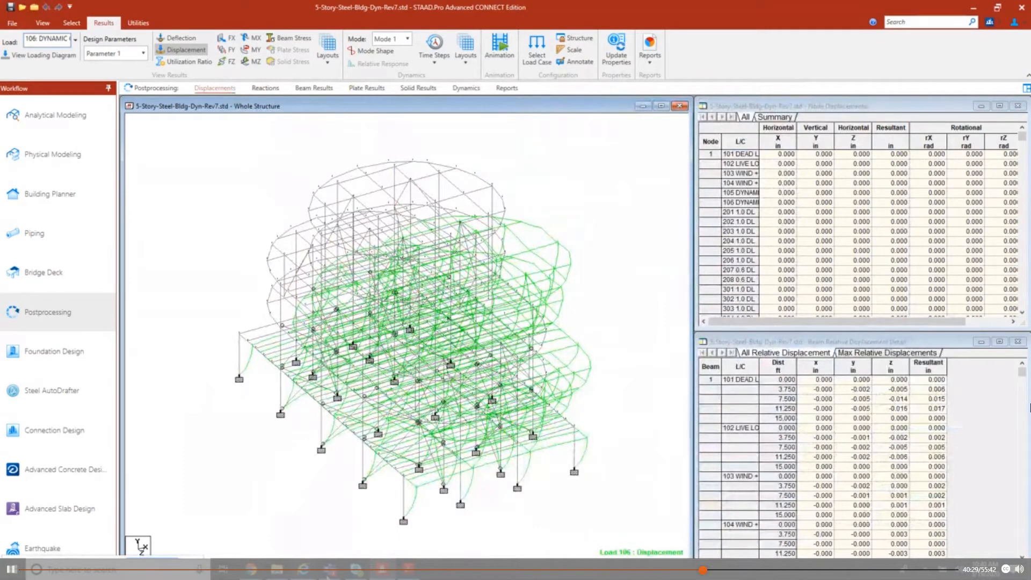
Step: Force the Bentley.Staad for Windows task to end through Task Manager, and close Task Manager
mouse_move(382, 570)
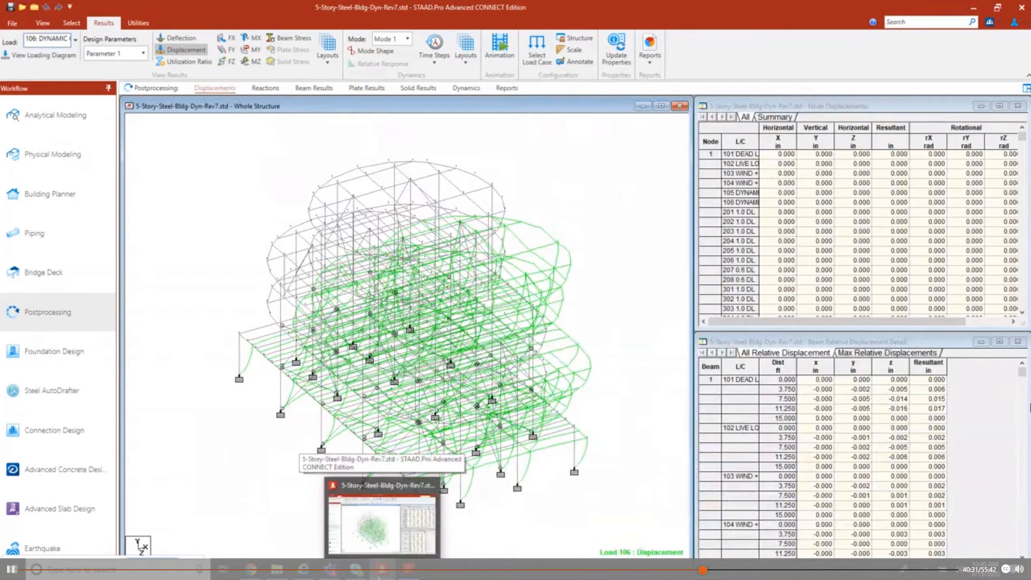
right_click(381, 569)
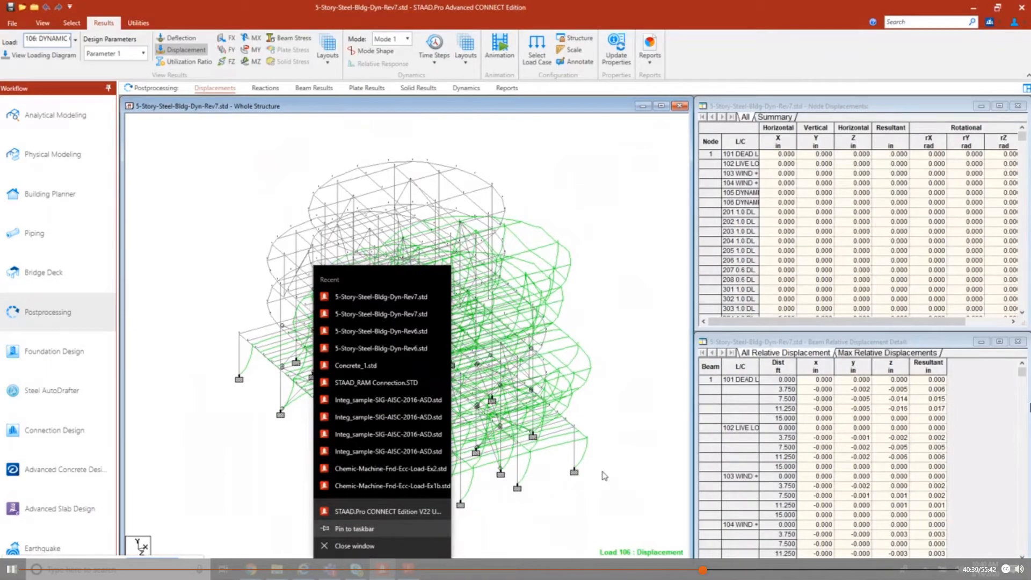
key(ctrl+shift+Escape)
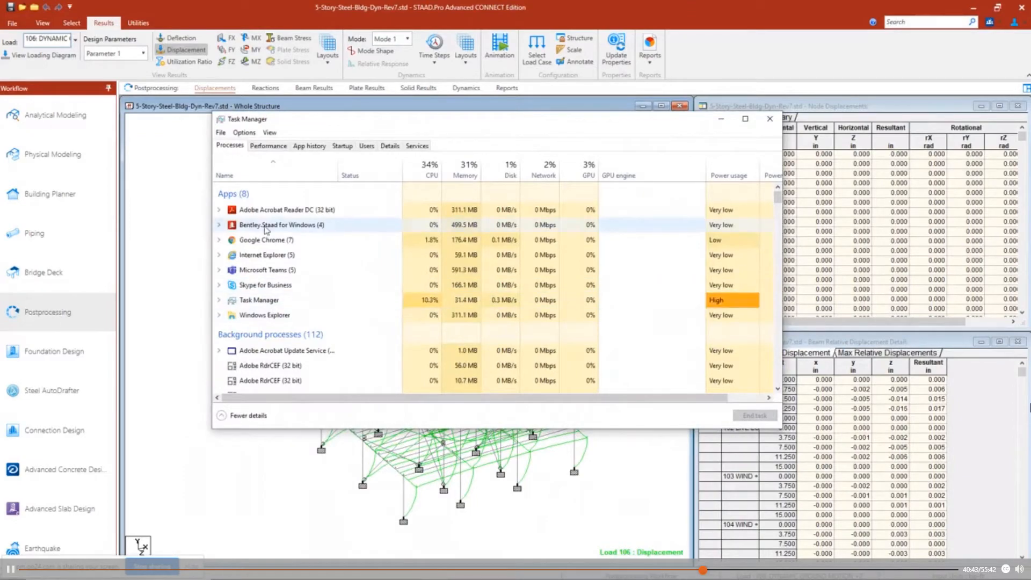
click(274, 230)
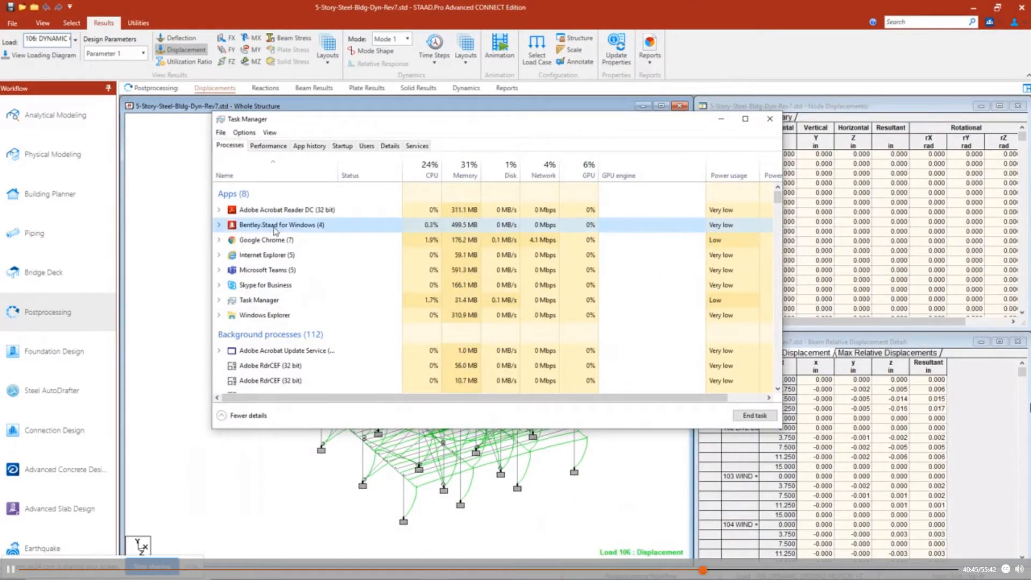
right_click(275, 230)
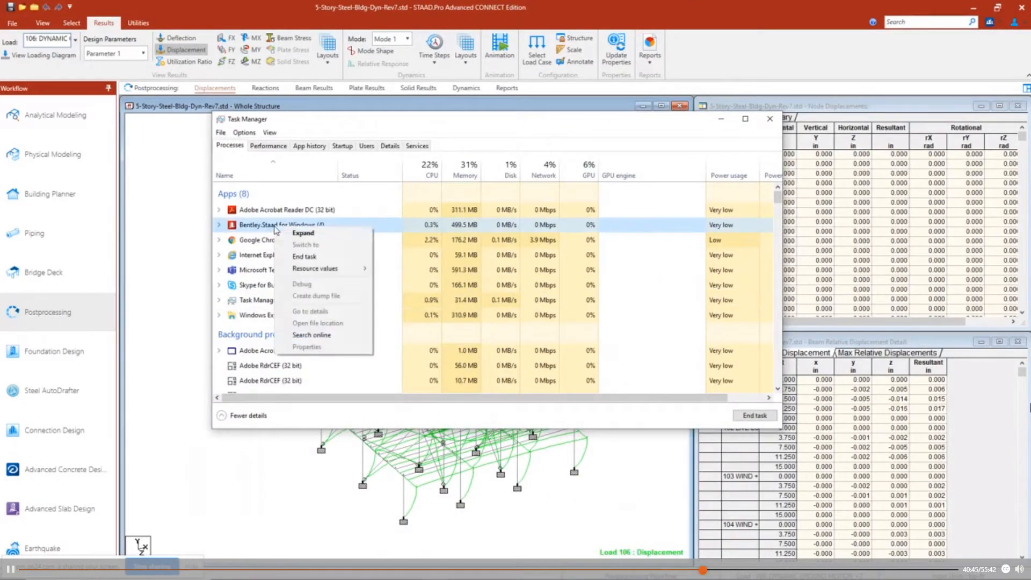
click(304, 257)
click(755, 416)
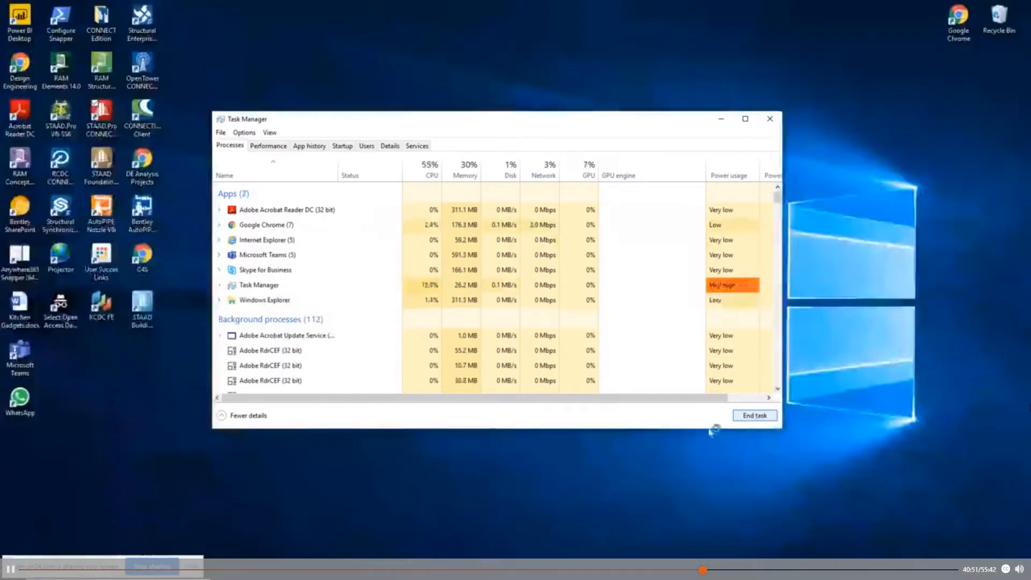
click(769, 119)
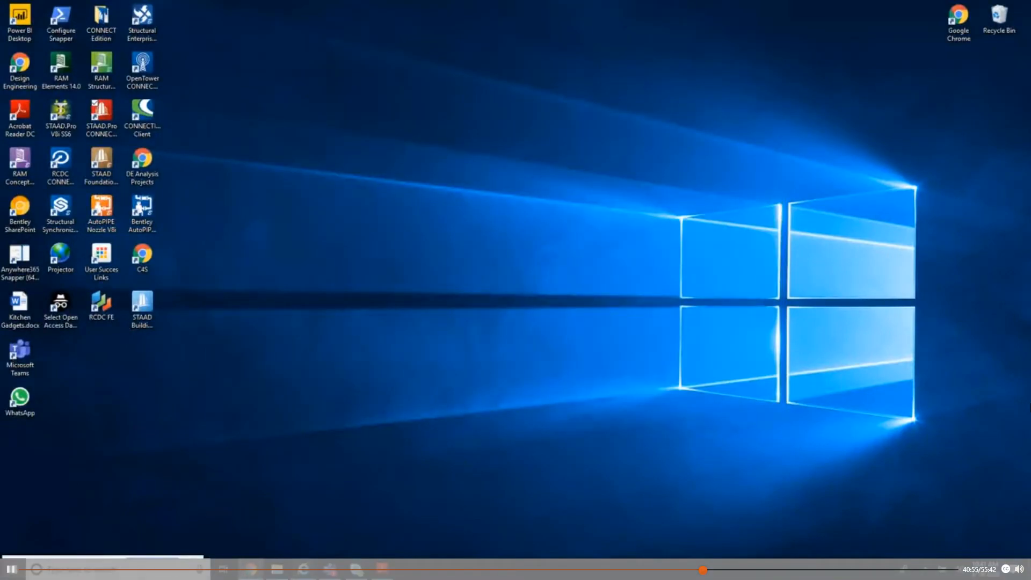
Step: Restart STAAD.Pro with the configured licenses and reopen 5-Story-Steel-Bldg-Dyn-Rev7.std from the 1- California folder, declining safe recovery
double_click(104, 117)
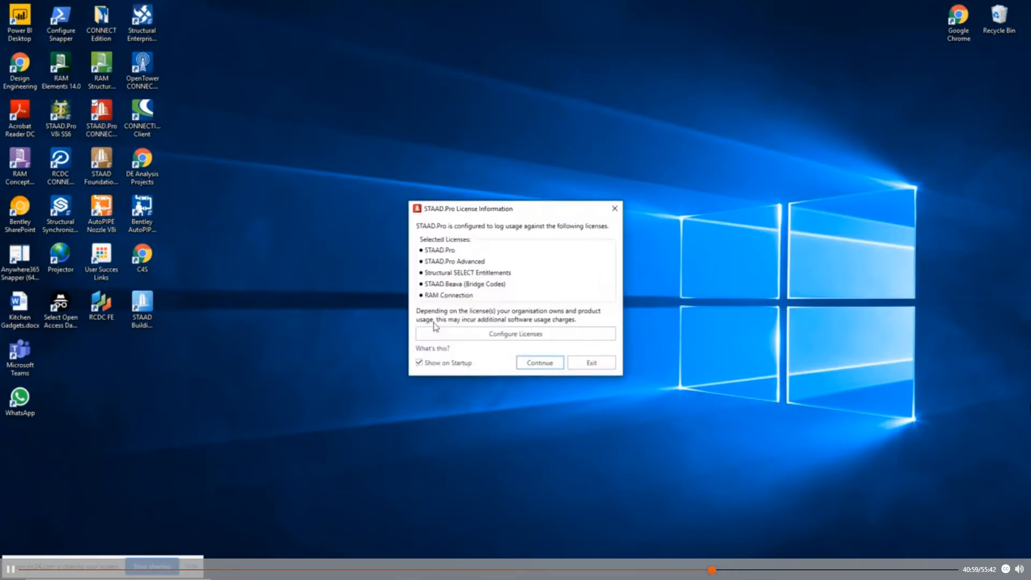
click(526, 363)
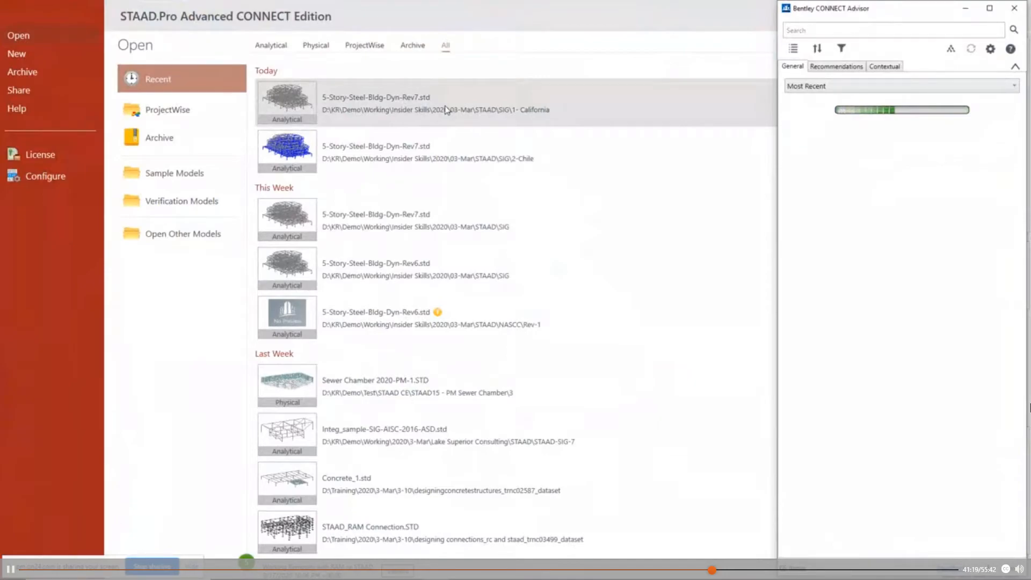
click(460, 105)
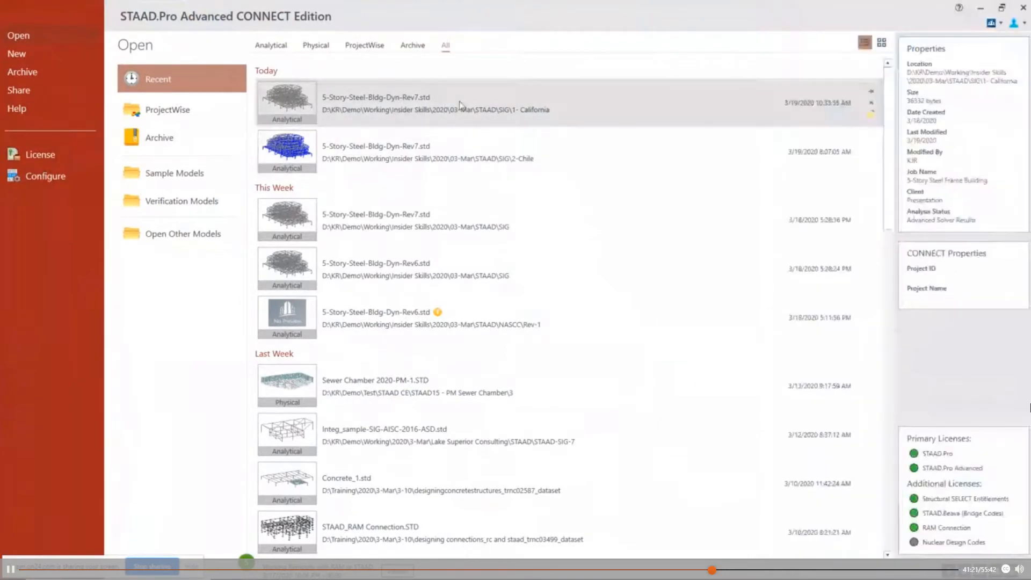
click(433, 114)
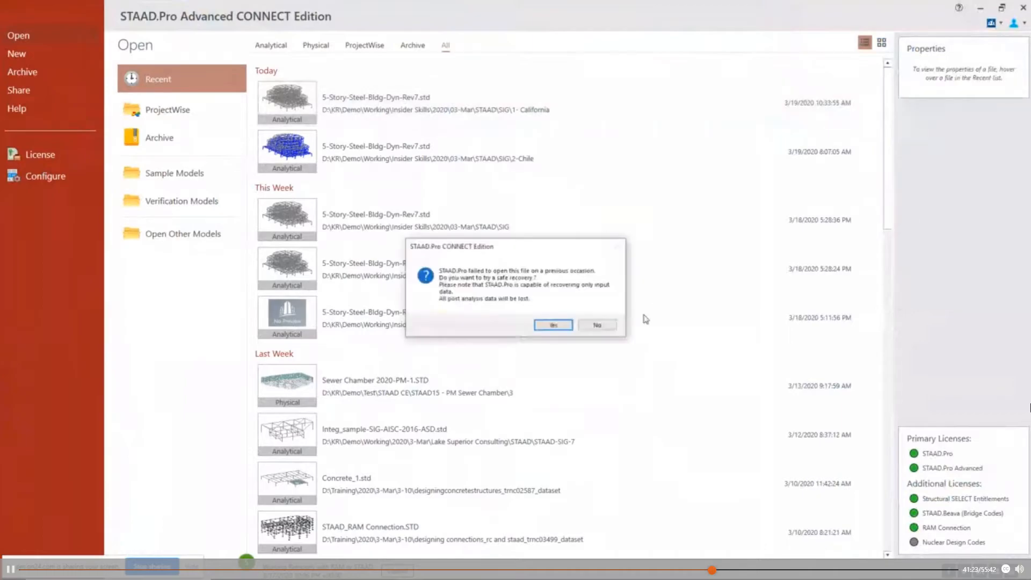
click(597, 326)
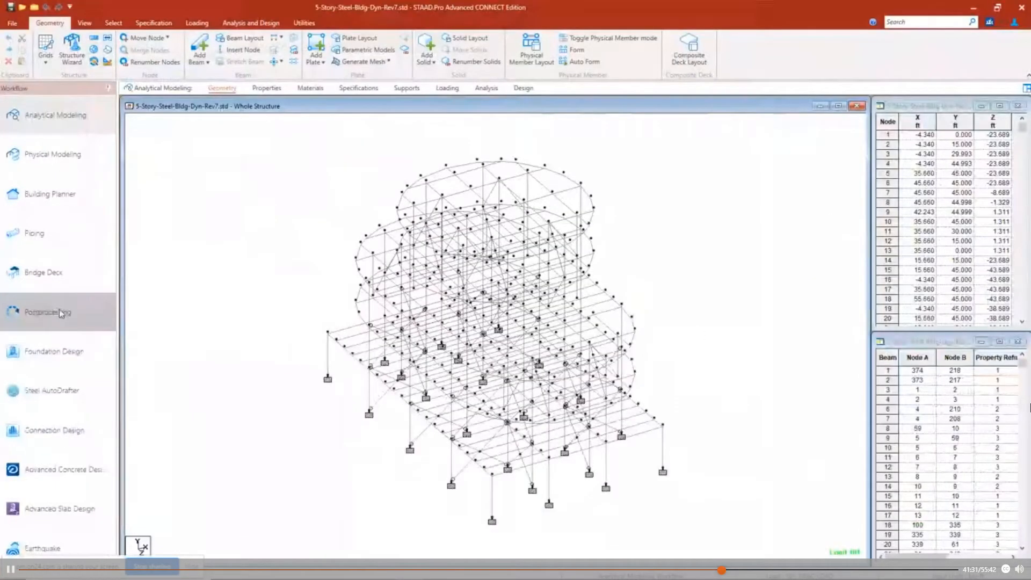
Step: Open the postprocessing results with all load cases and show the displaced shape for load 306: 1.0 DL + 0.7 EQ. +X
click(50, 314)
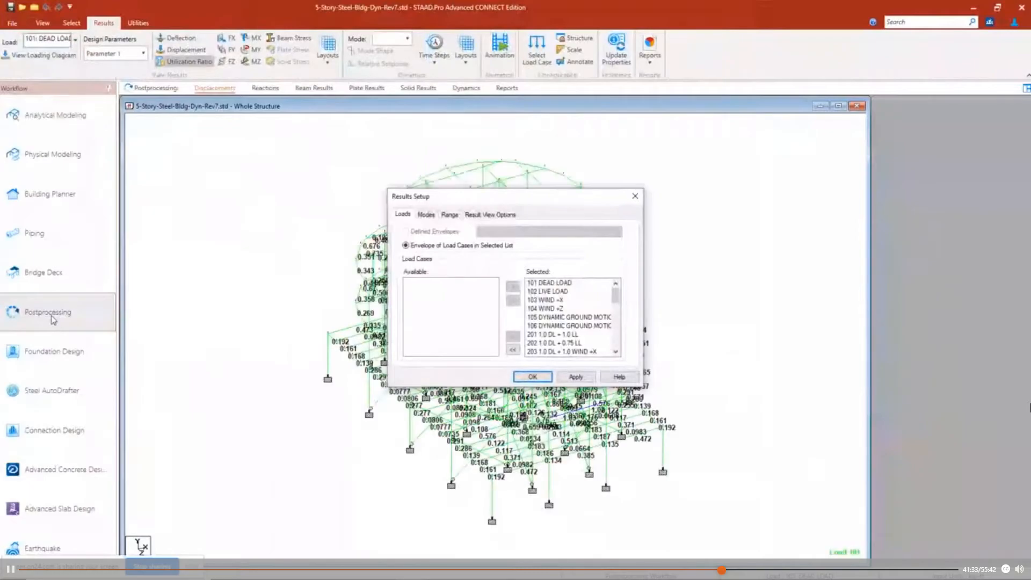
click(532, 377)
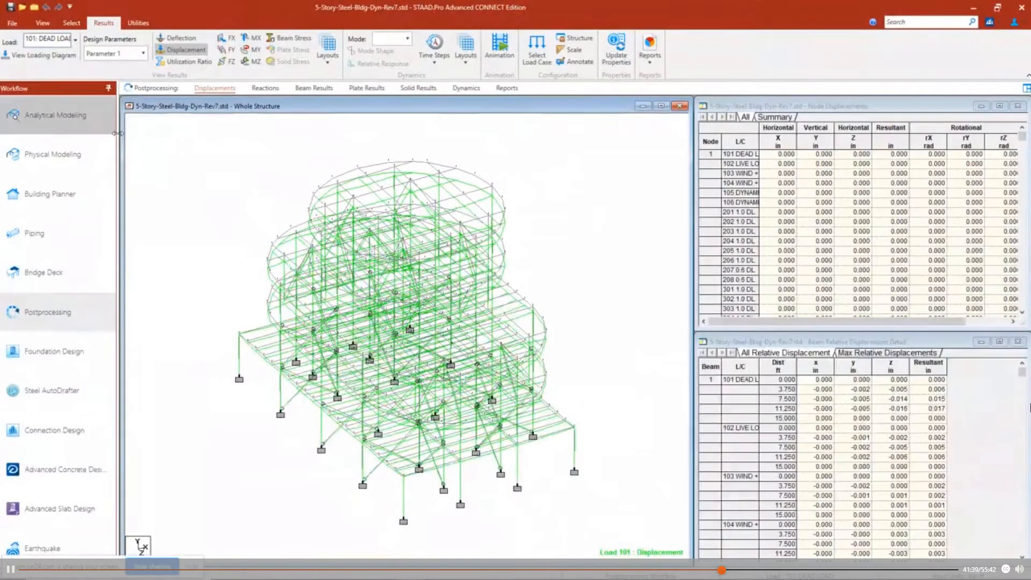
click(75, 39)
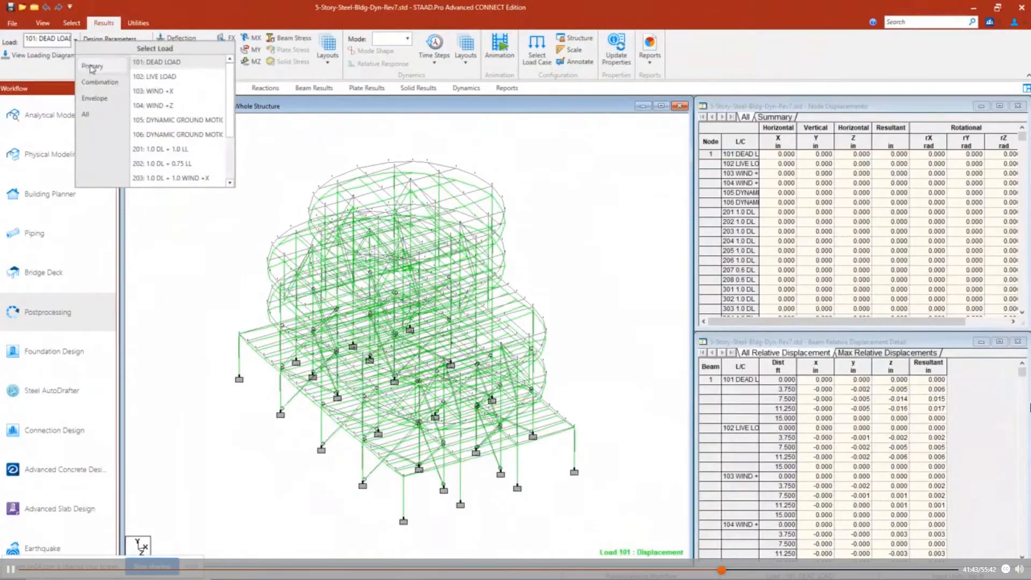
click(95, 116)
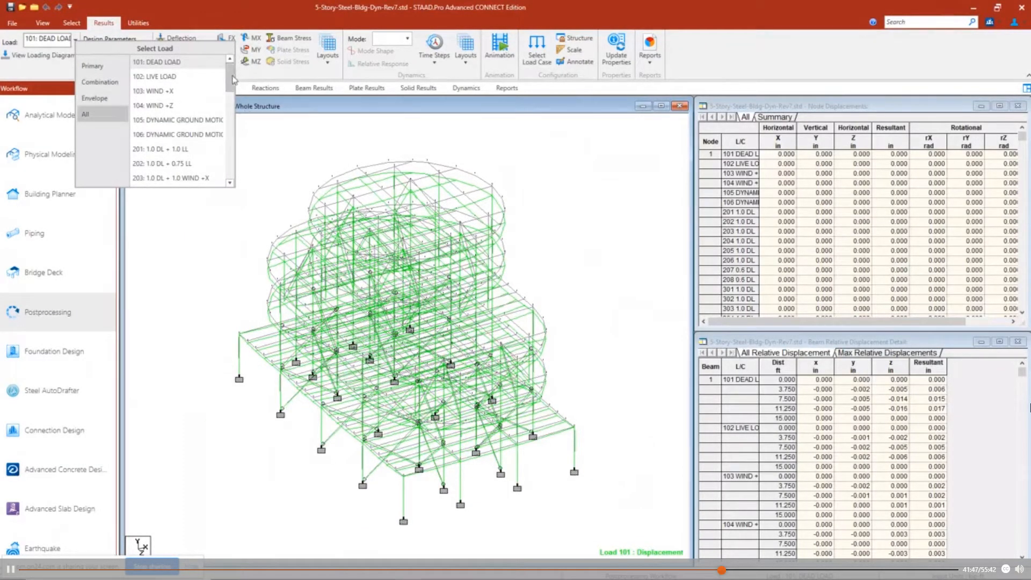
drag(230, 72, 239, 123)
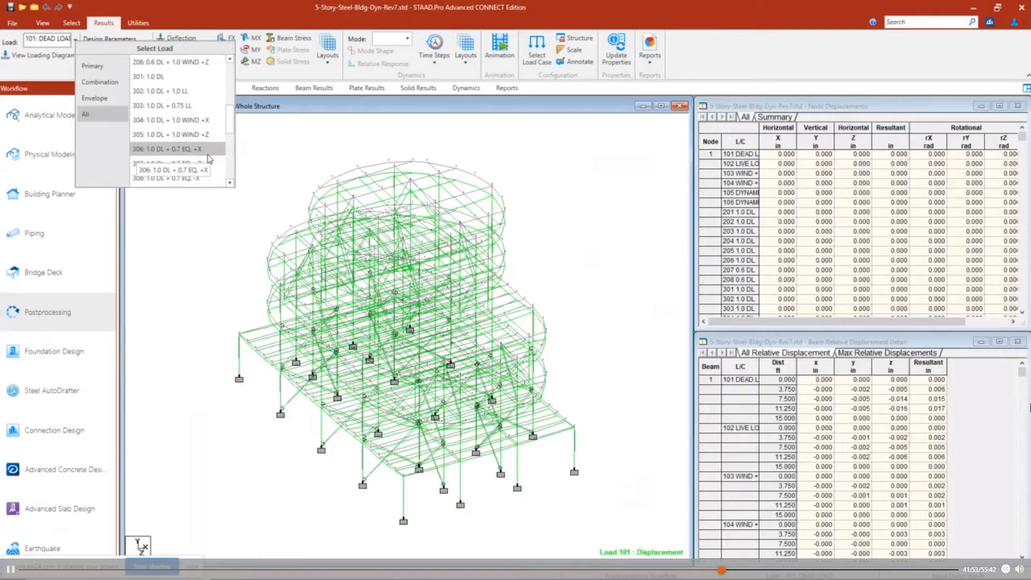
click(209, 155)
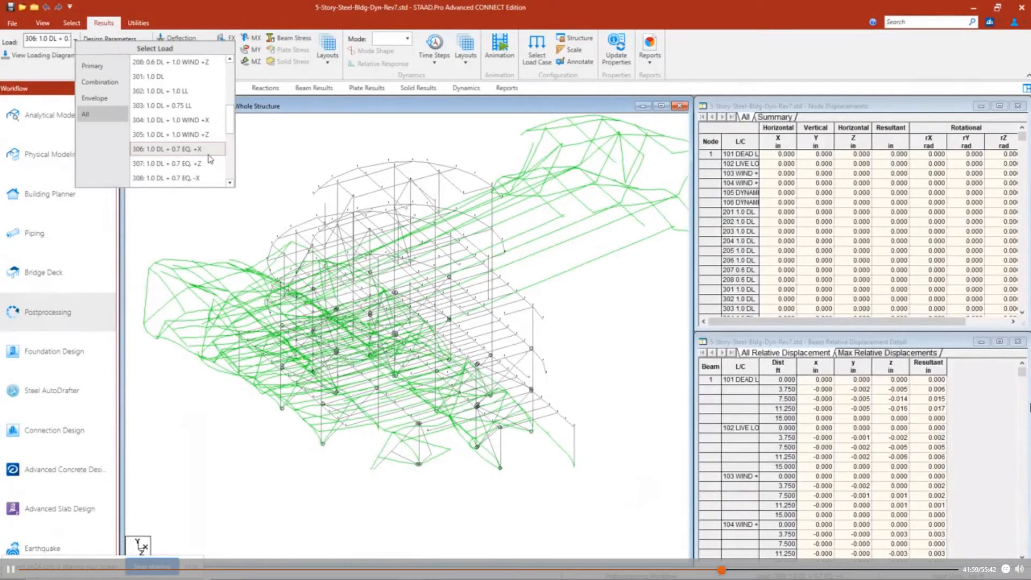
click(208, 153)
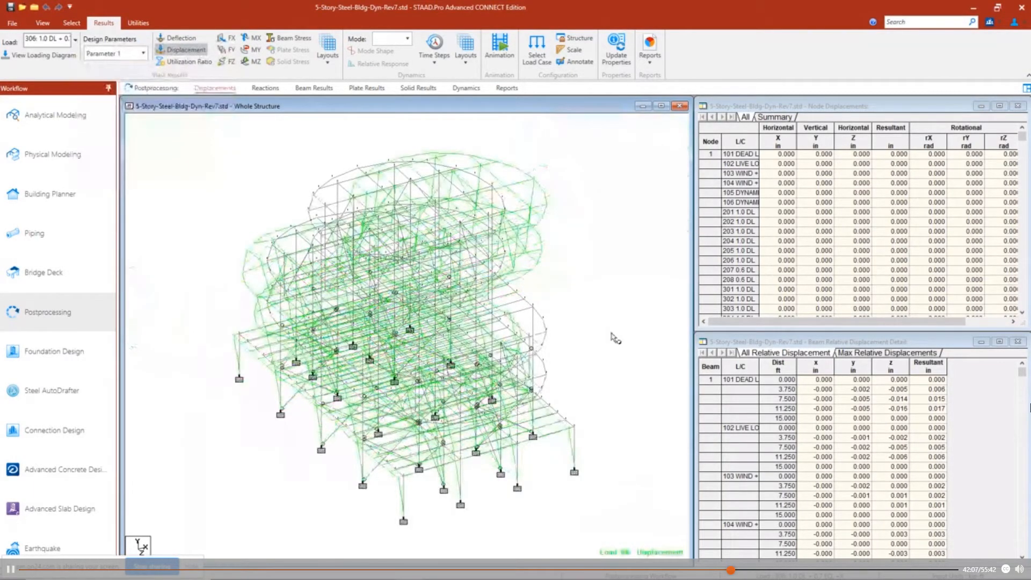
Step: View the structure in elevation with X horizontal and show the displaced shape for load 203: 1.0 DL + 1.0 WIND +X
click(42, 23)
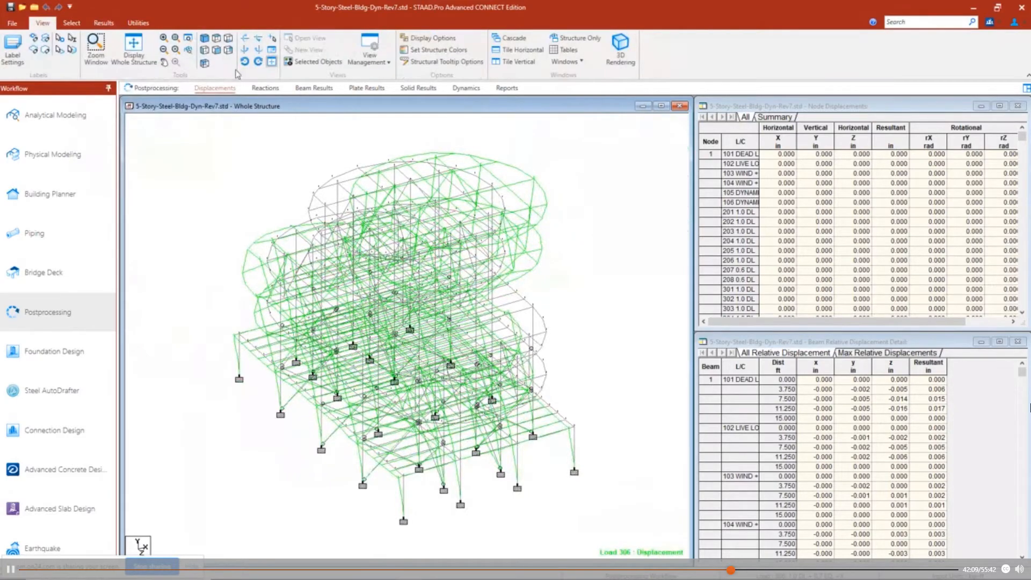
click(216, 51)
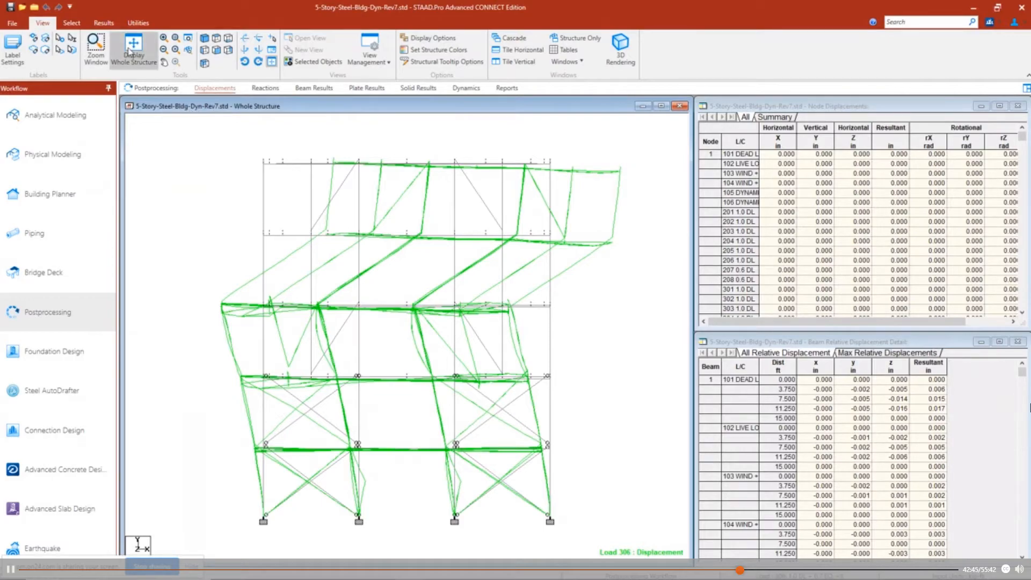
click(102, 23)
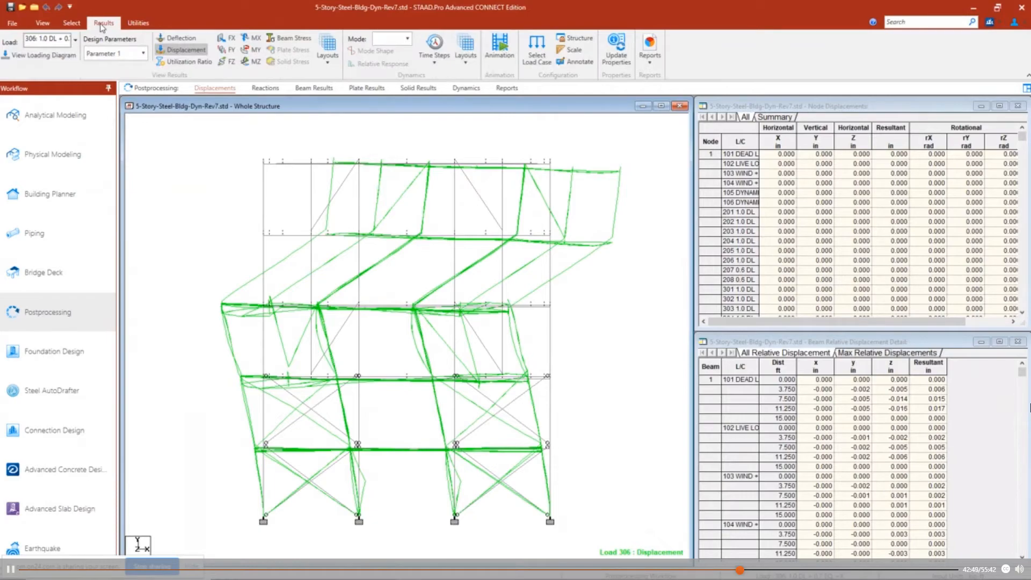
click(76, 39)
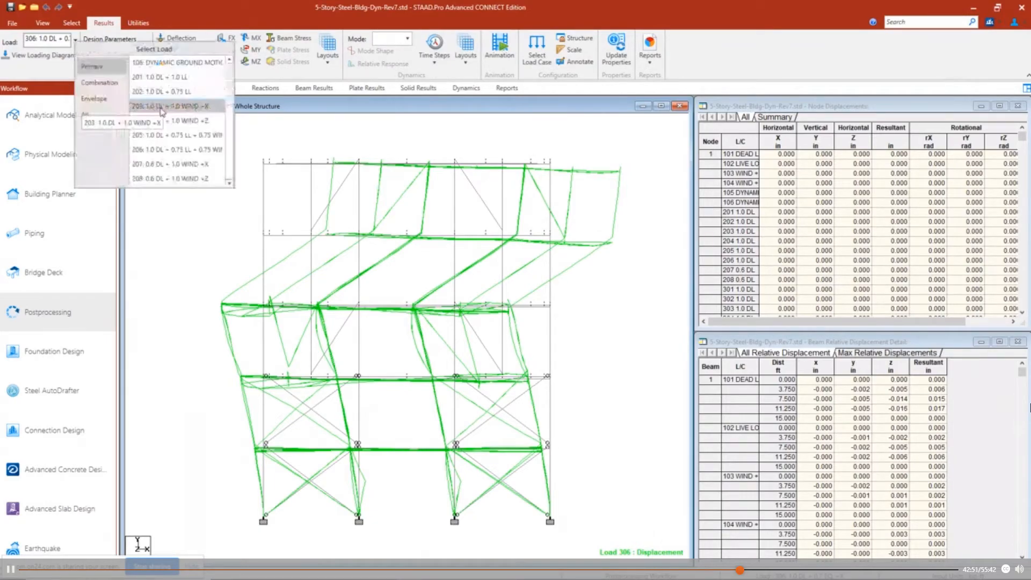
click(161, 107)
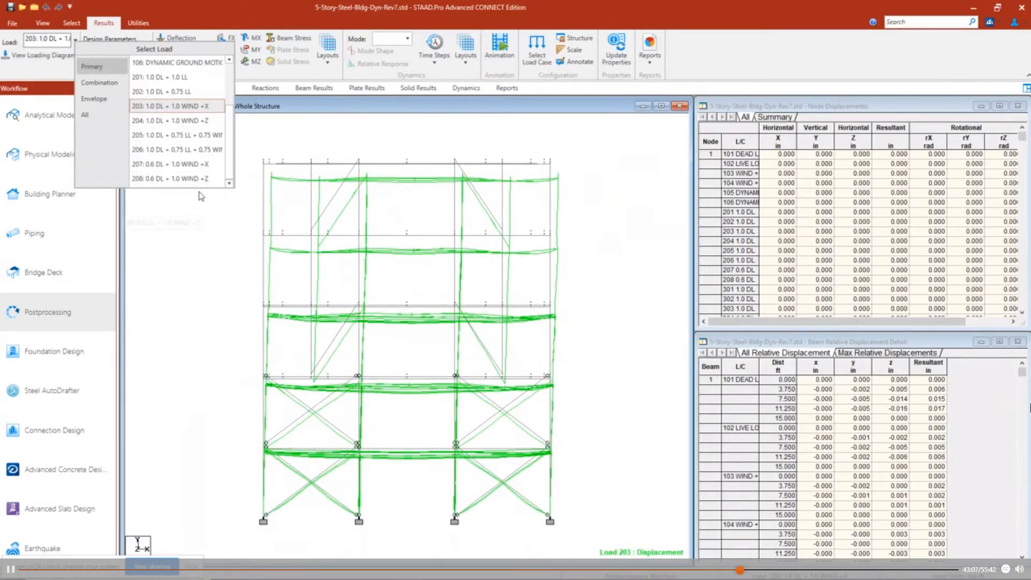
Step: Show the displaced shape for load 105 (dynamic ground motion +X), and switch to load 306: 1.0 DL + 0.7 EQ. +X from the list of all loads
click(230, 62)
click(215, 78)
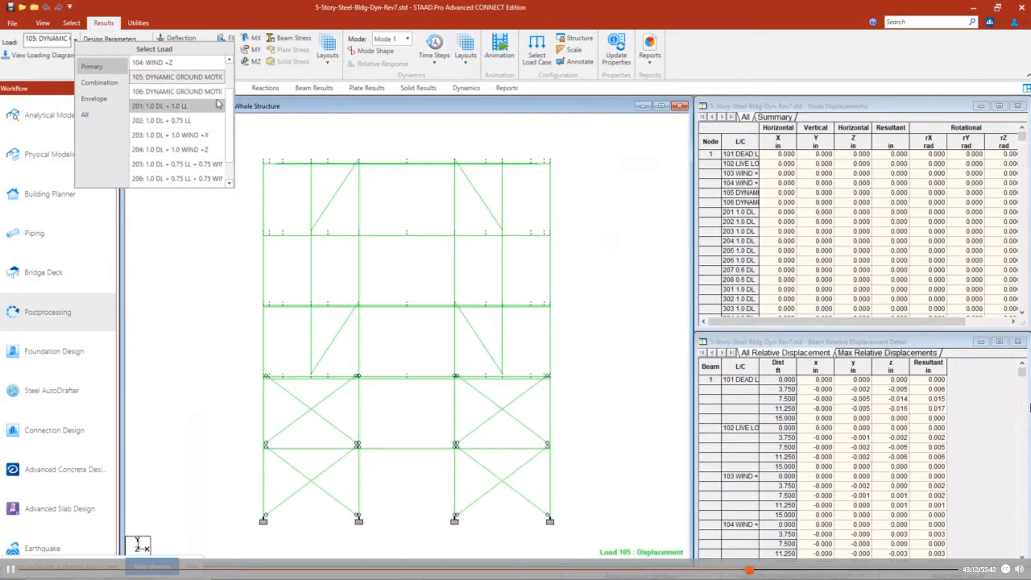
scroll(231, 107, down, 1)
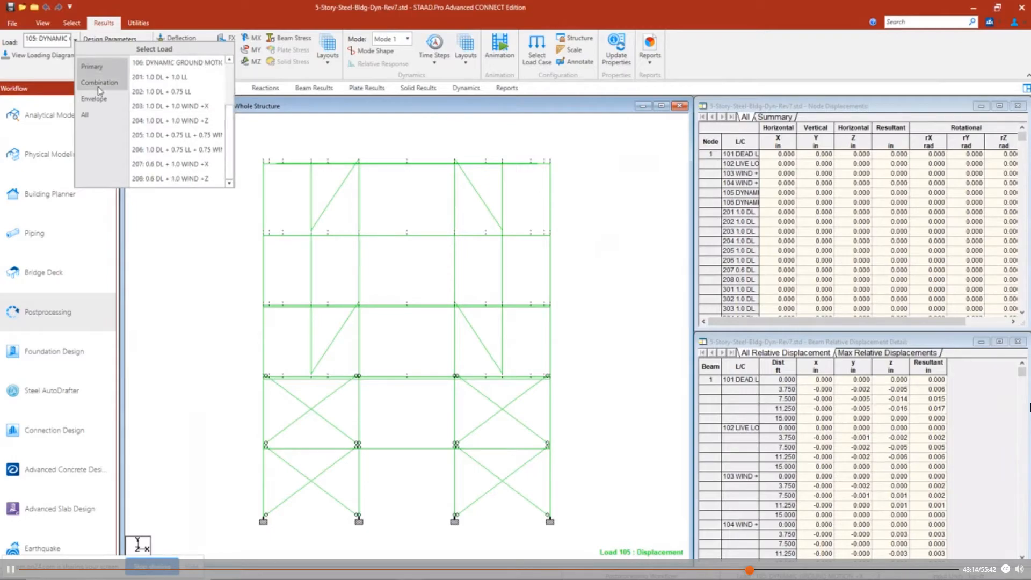
click(99, 115)
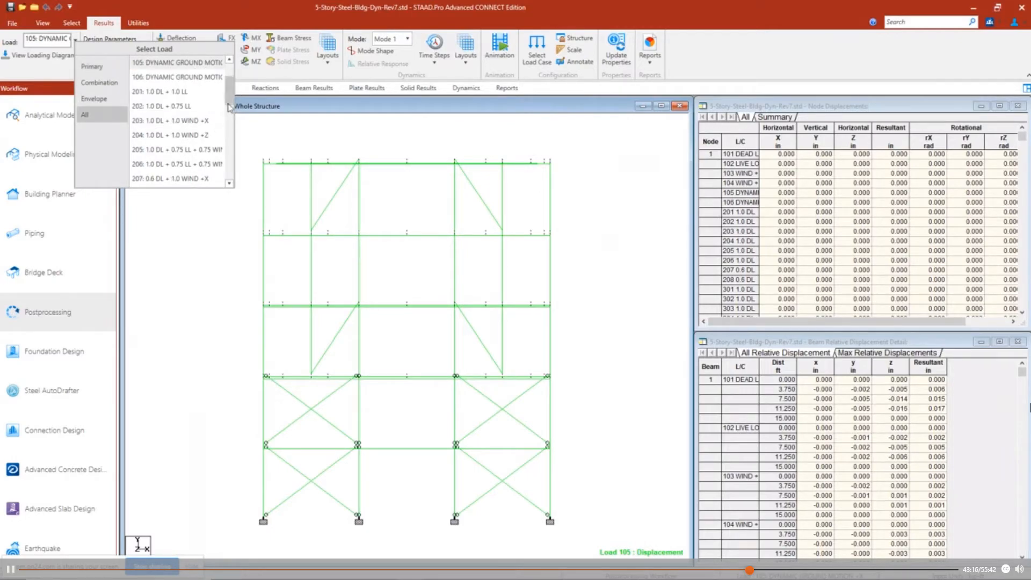
scroll(230, 104, down, 3)
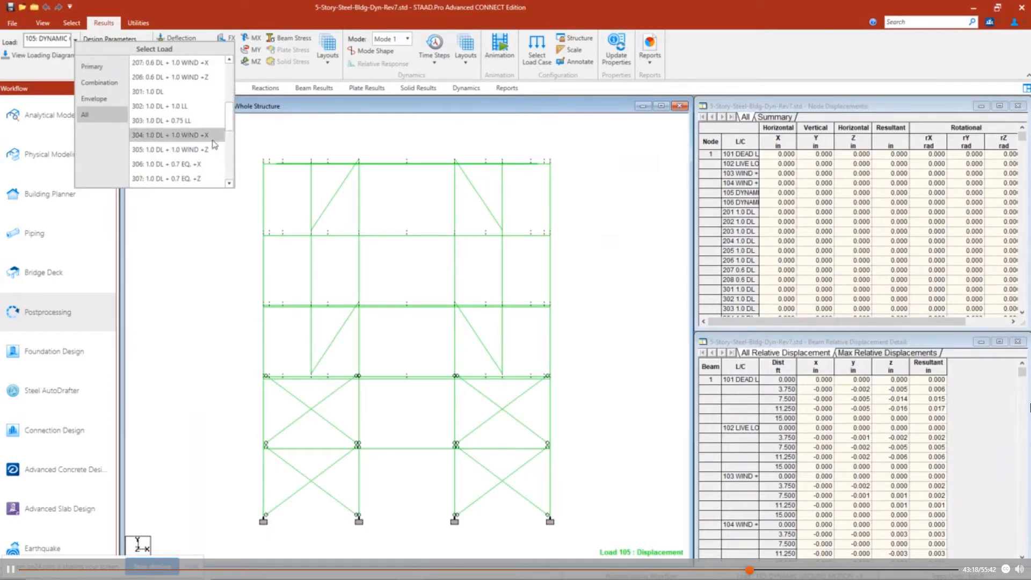
click(197, 172)
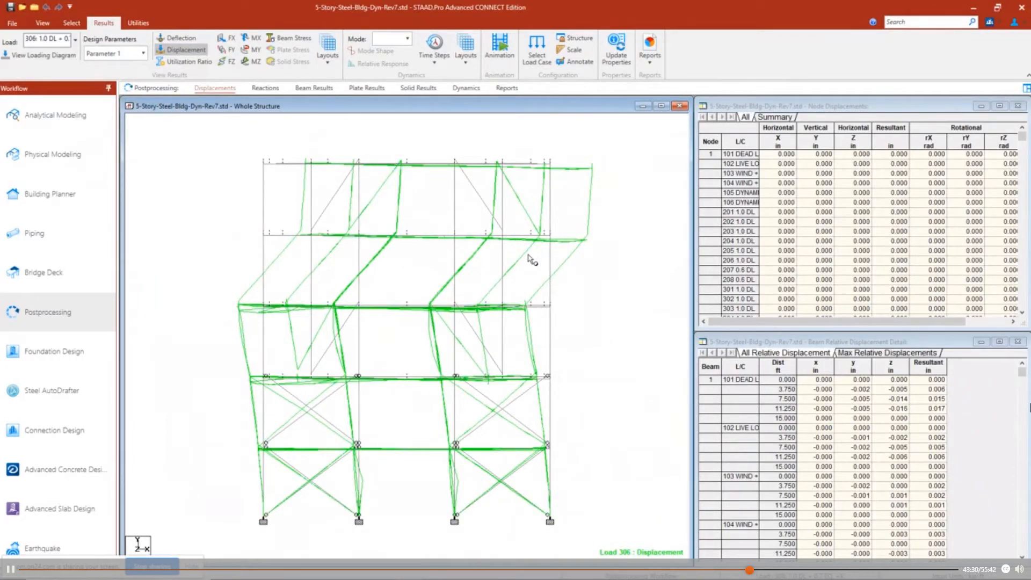
Step: Show the summary of the node displacements and widen its Node and L/C columns so the full load case names are readable
click(773, 117)
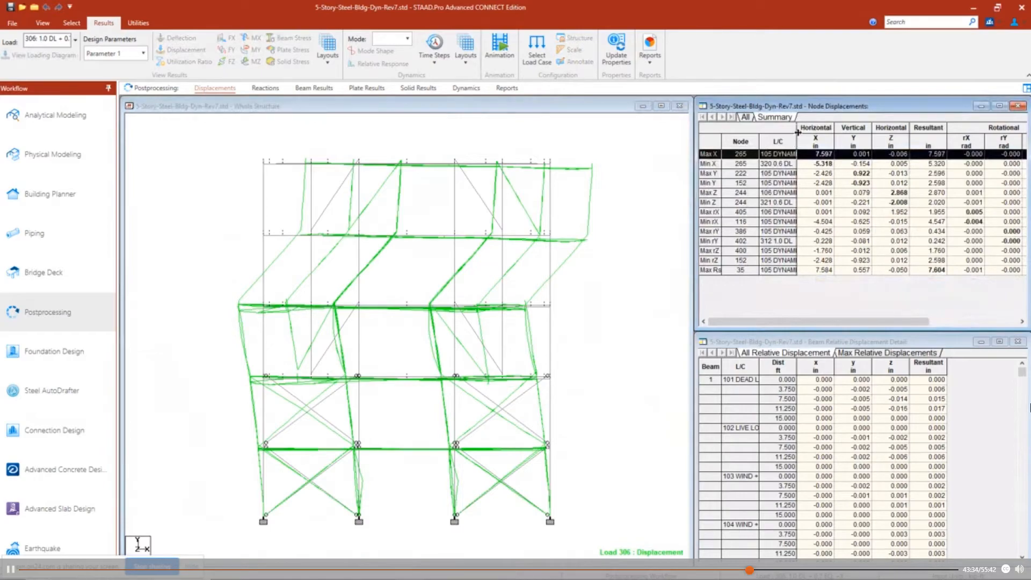
drag(798, 132, 877, 137)
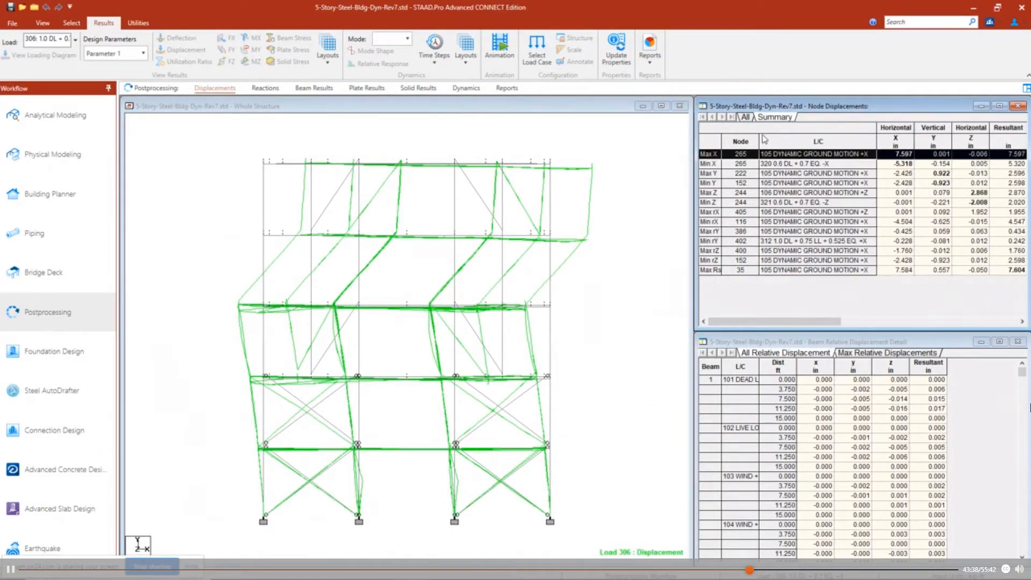
drag(759, 139, 782, 140)
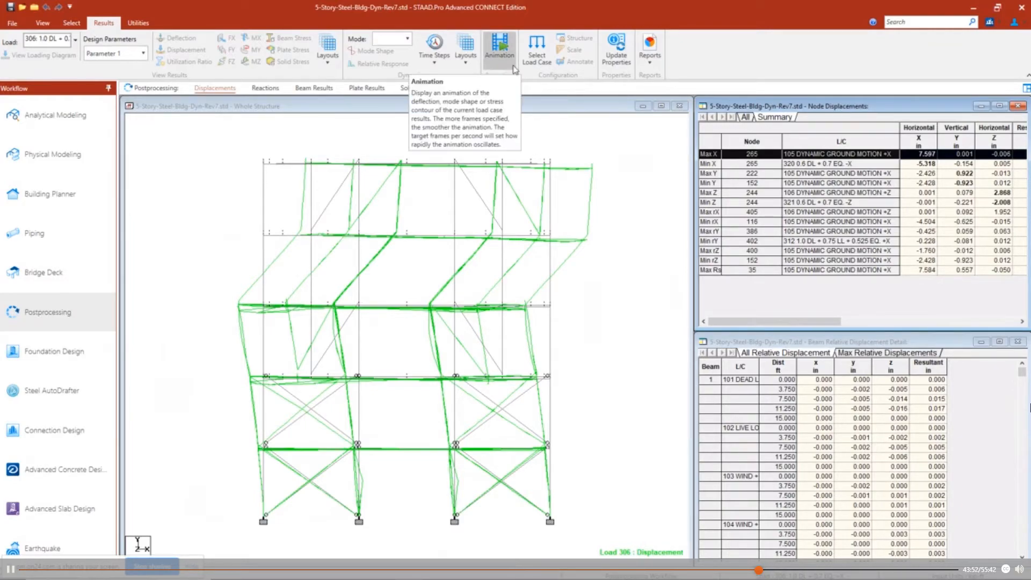
Step: Animate the section displacement for load 306 with 20 extra frames and a target of 30 FPS
click(499, 51)
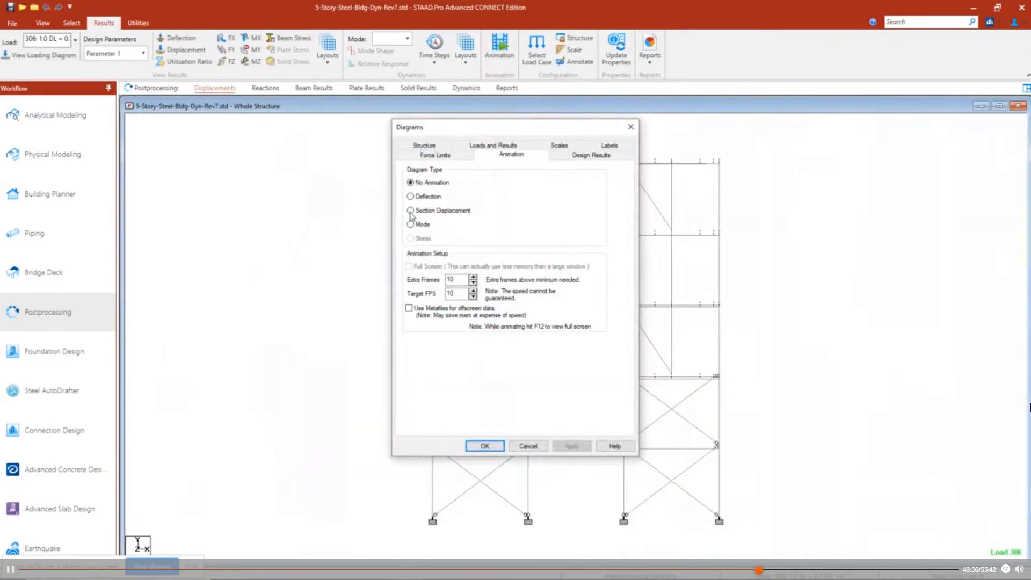
click(411, 211)
double_click(462, 278)
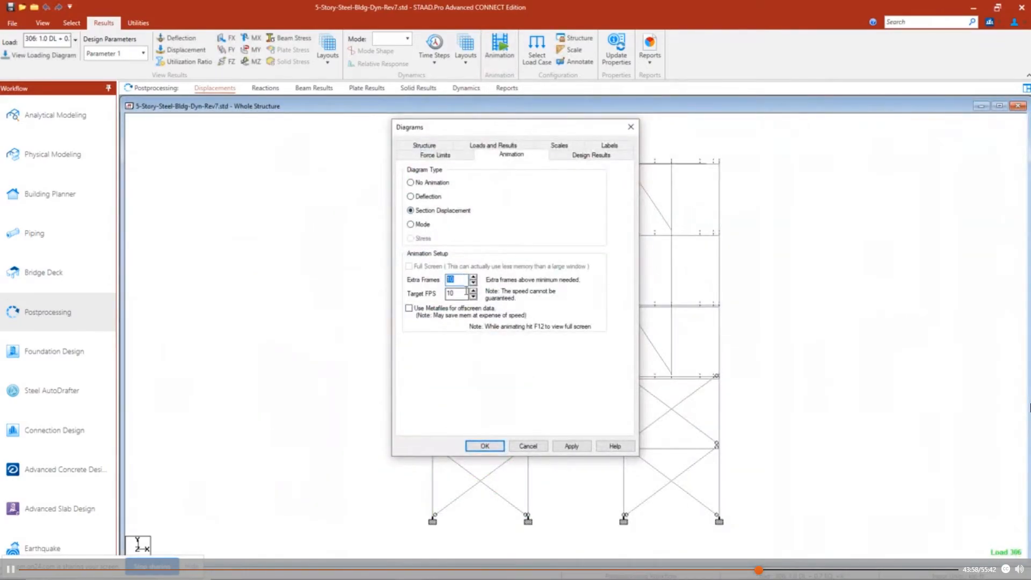
text(20)
double_click(458, 293)
click(550, 447)
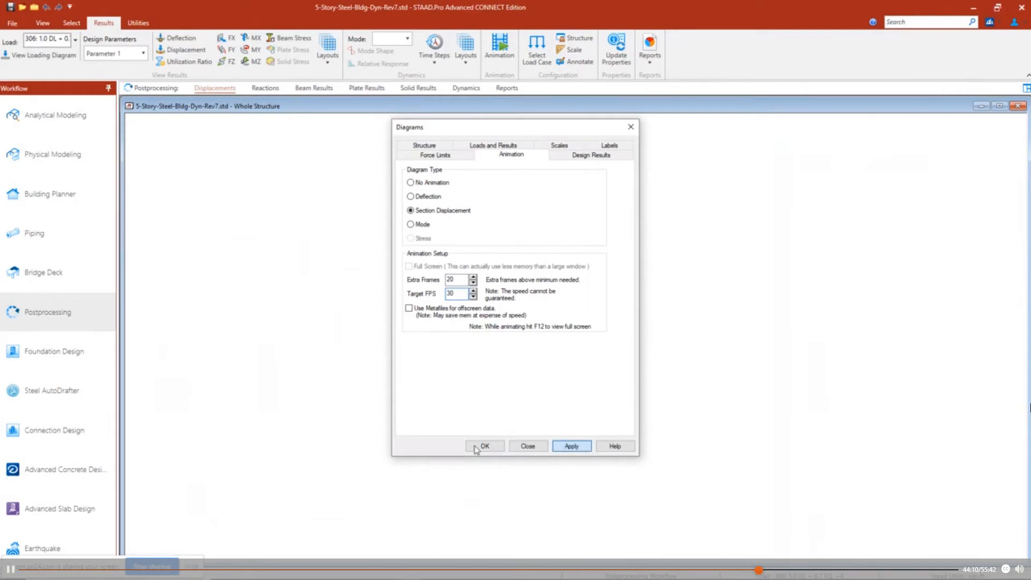
click(483, 447)
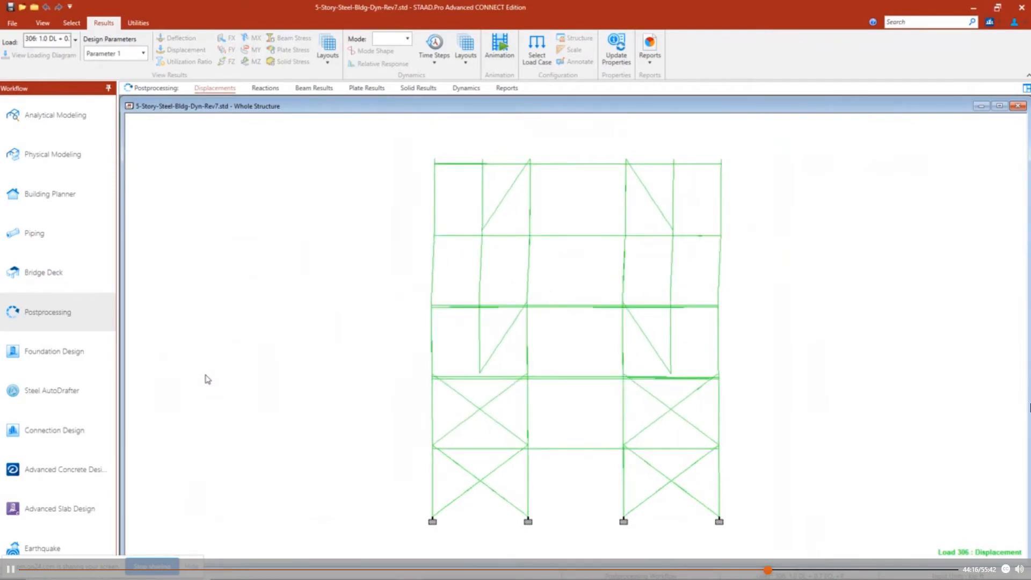
Step: View the displacement animation for primary loads 205 and 207: 0.6 DL + 1.0 WIND +X
click(76, 40)
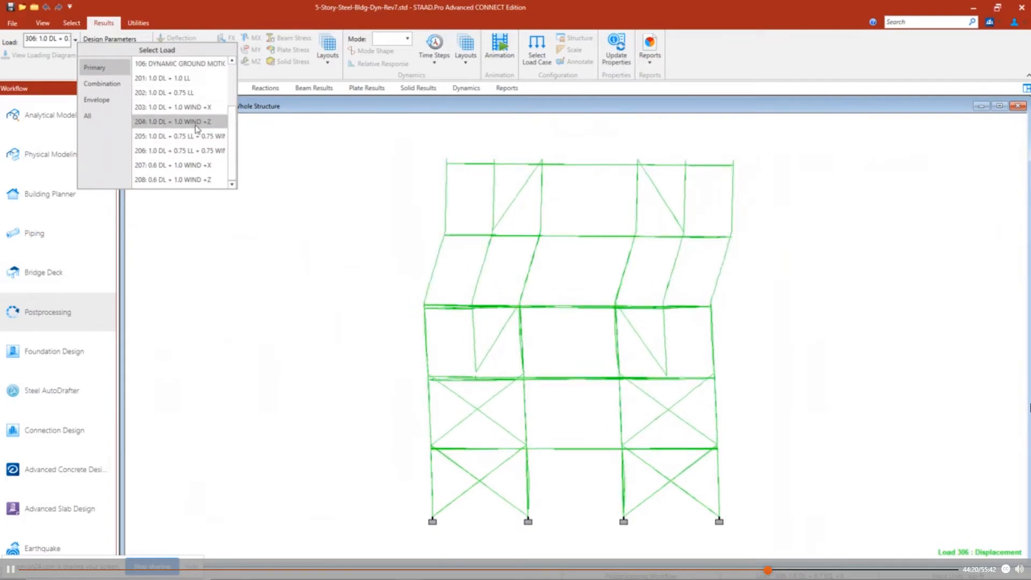
click(212, 135)
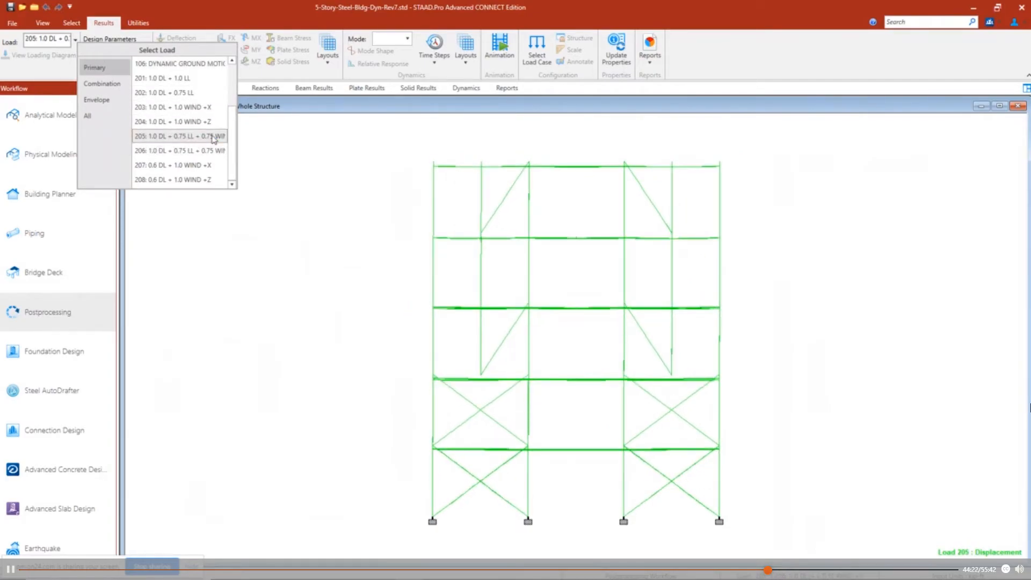
click(207, 166)
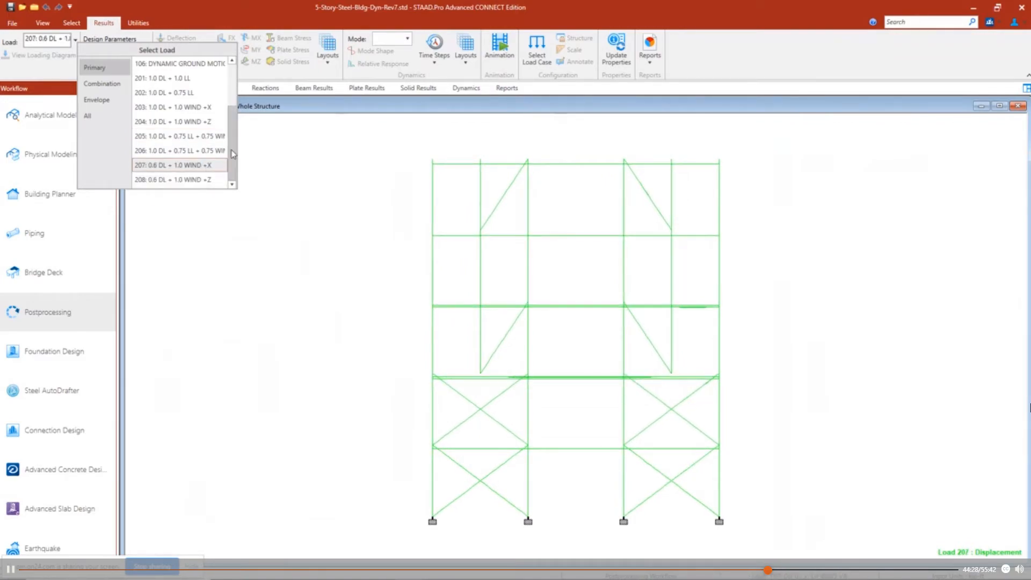
Step: View the displacement animation for combination loads 312, 313 and 314, picked from the list of all loads, and leave load 314 active
drag(232, 156, 232, 148)
click(104, 115)
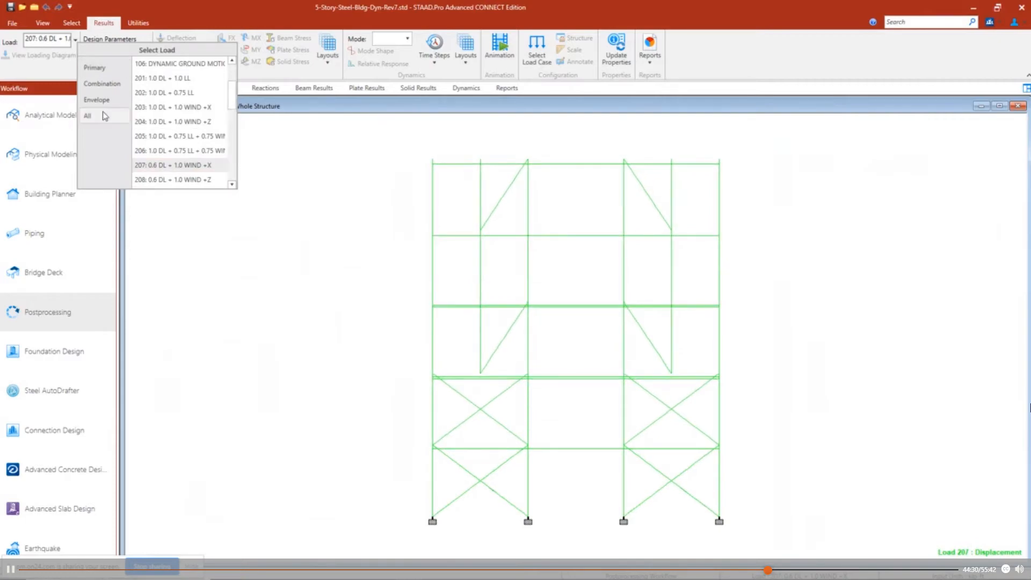
drag(231, 104, 231, 152)
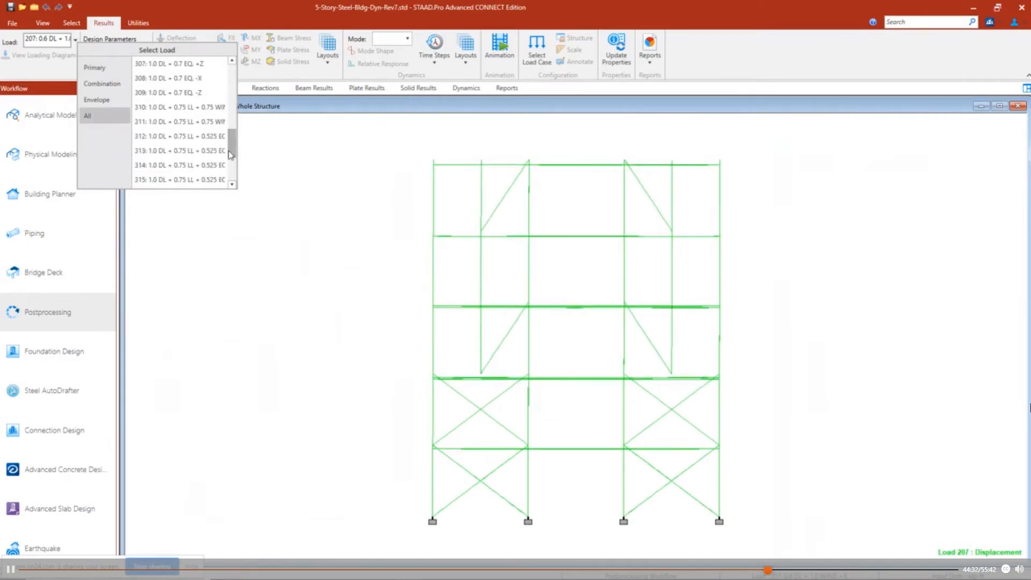
click(185, 139)
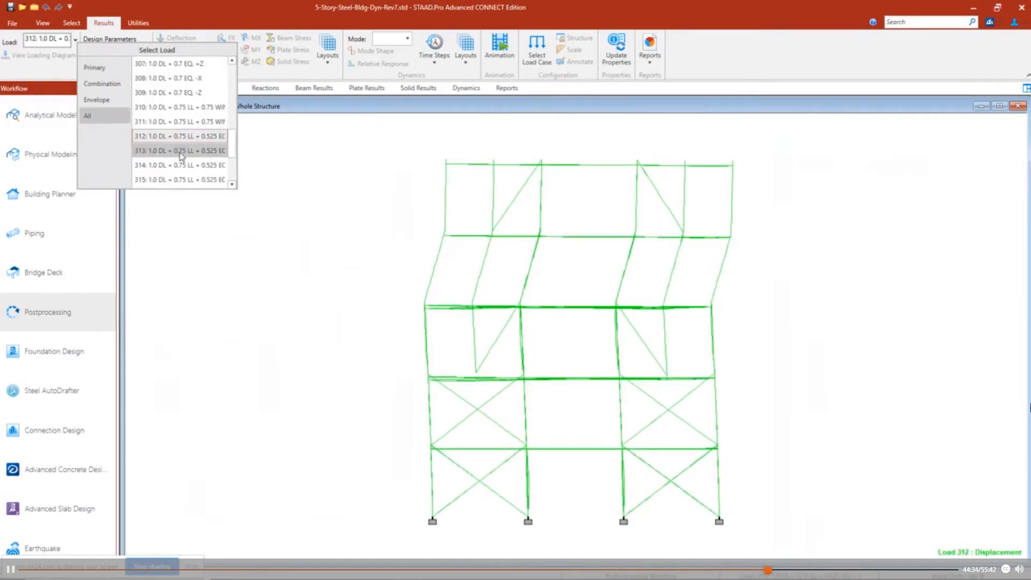
click(181, 153)
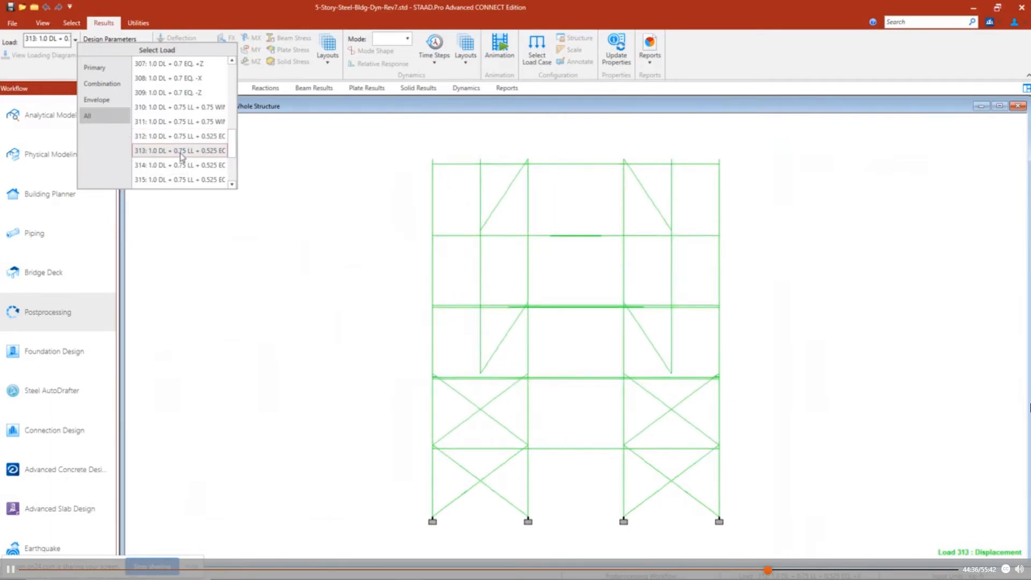
click(183, 165)
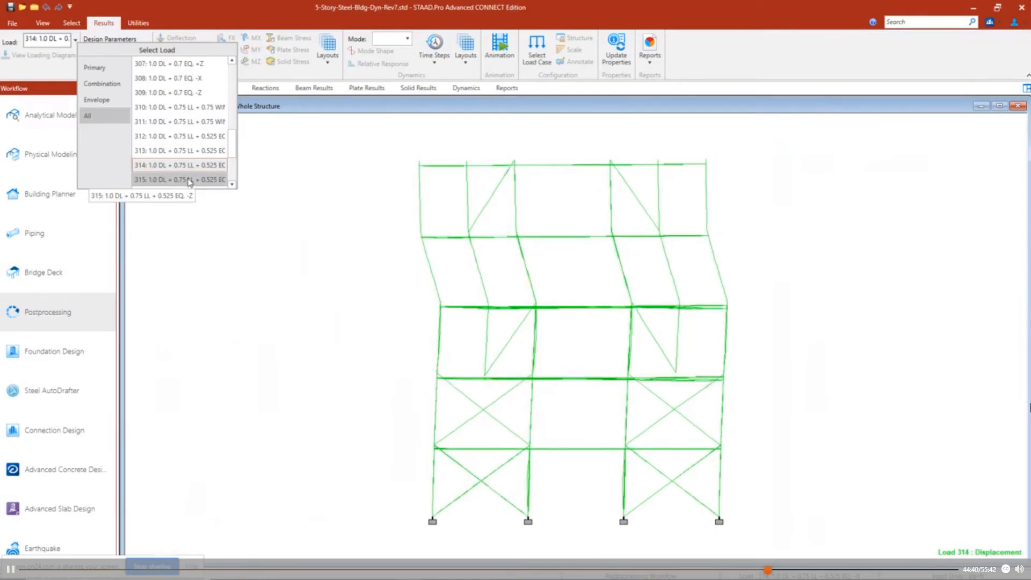
click(306, 228)
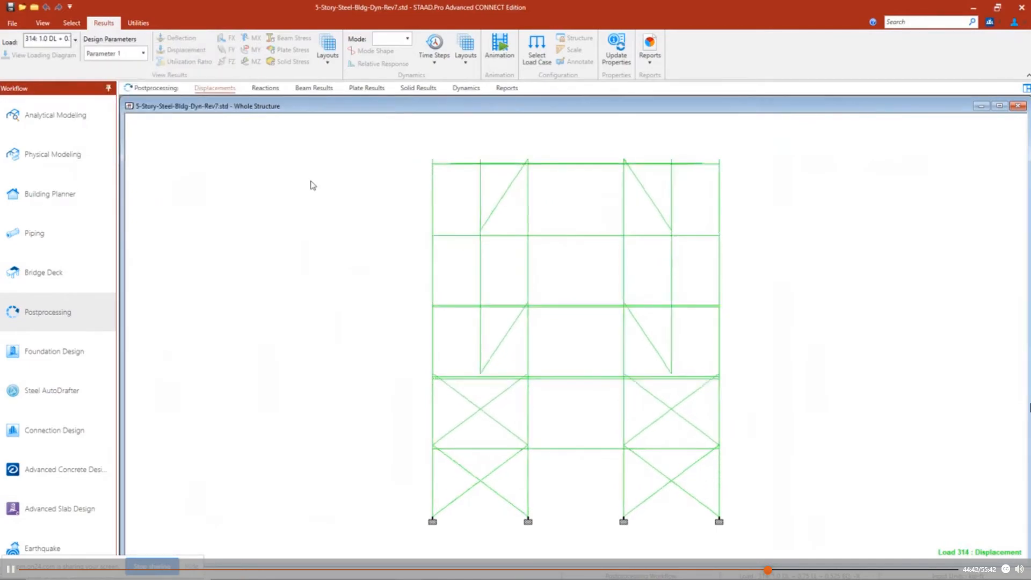
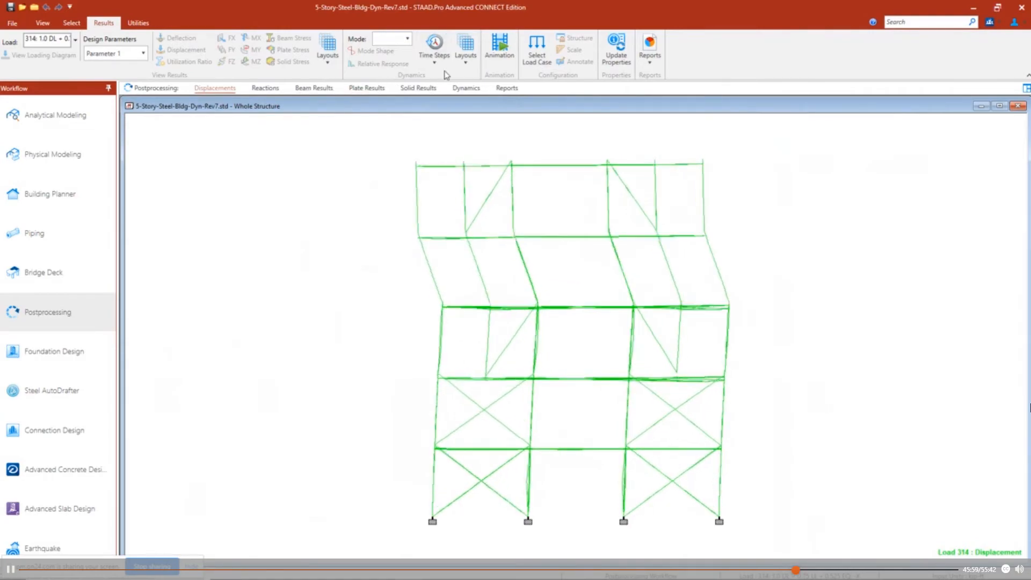
Step: Open the dynamic Mode Shape layout, enlarge the Frequencies & Mass Participations table, and examine the rows of modes 3 and 1
click(465, 63)
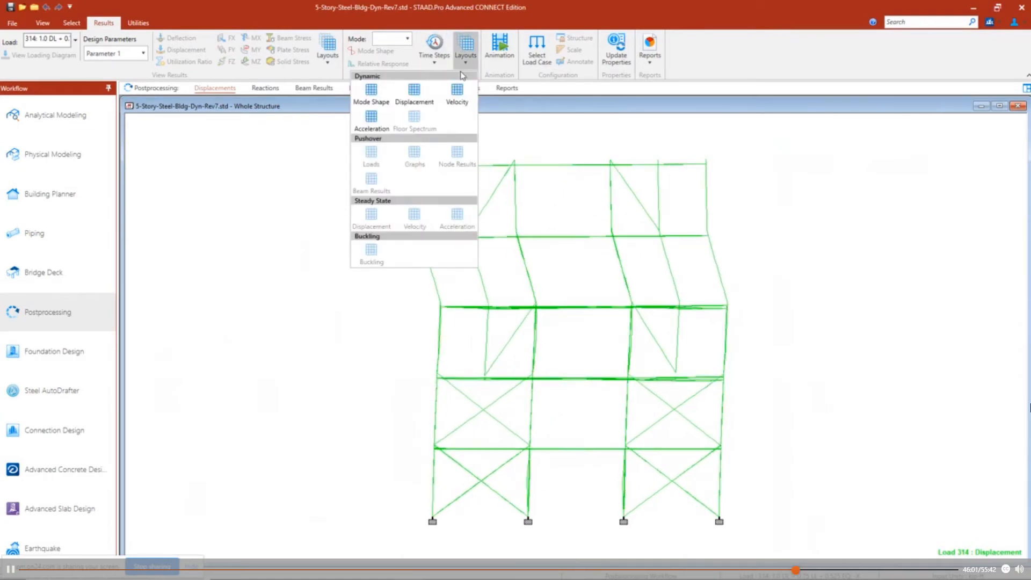
click(371, 97)
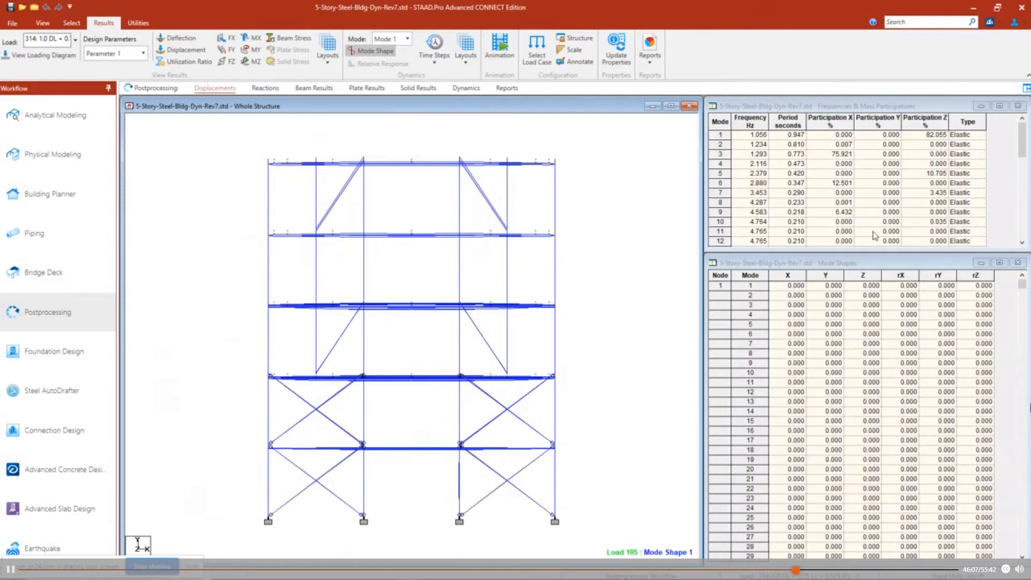
click(782, 247)
drag(782, 247, 779, 385)
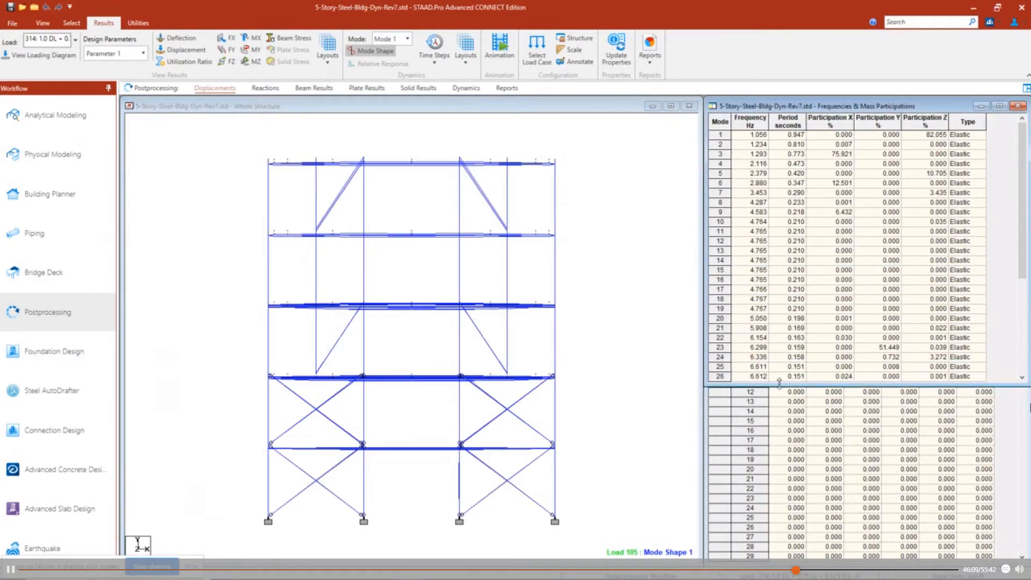
click(723, 154)
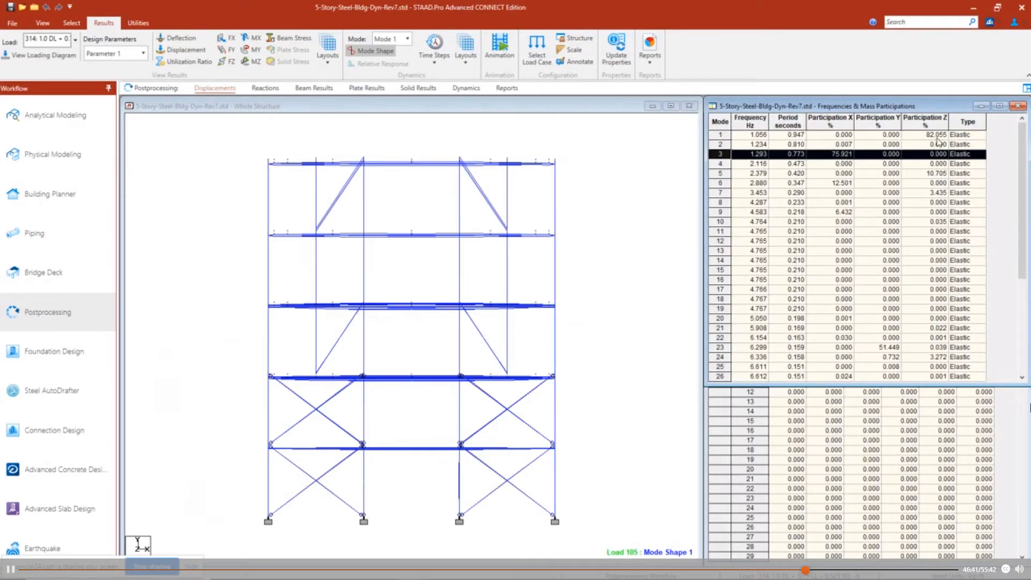
click(723, 134)
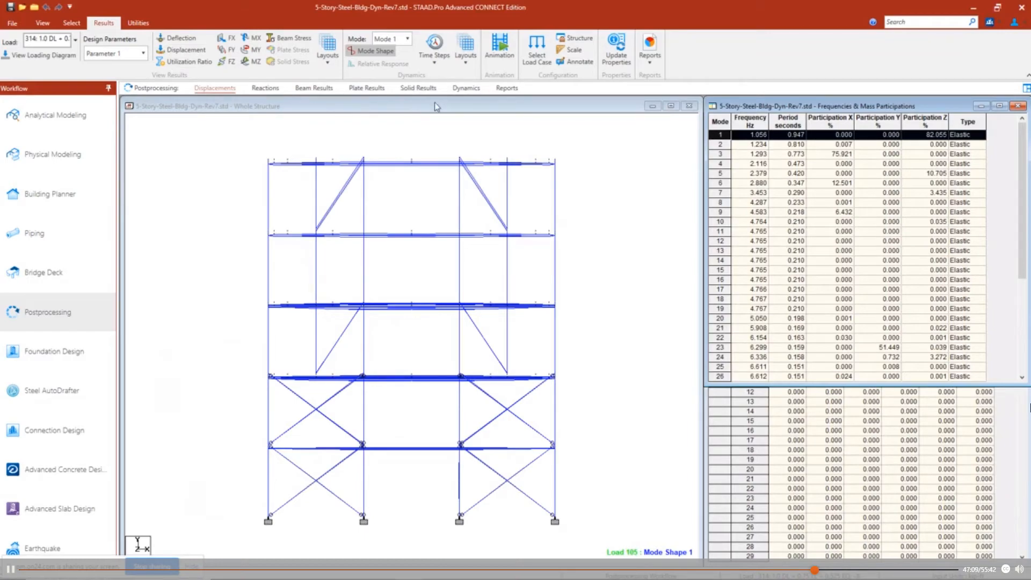
Step: Animate the mode 1 shape of the structure, with 20 extra frames and a target of 30 FPS
click(466, 63)
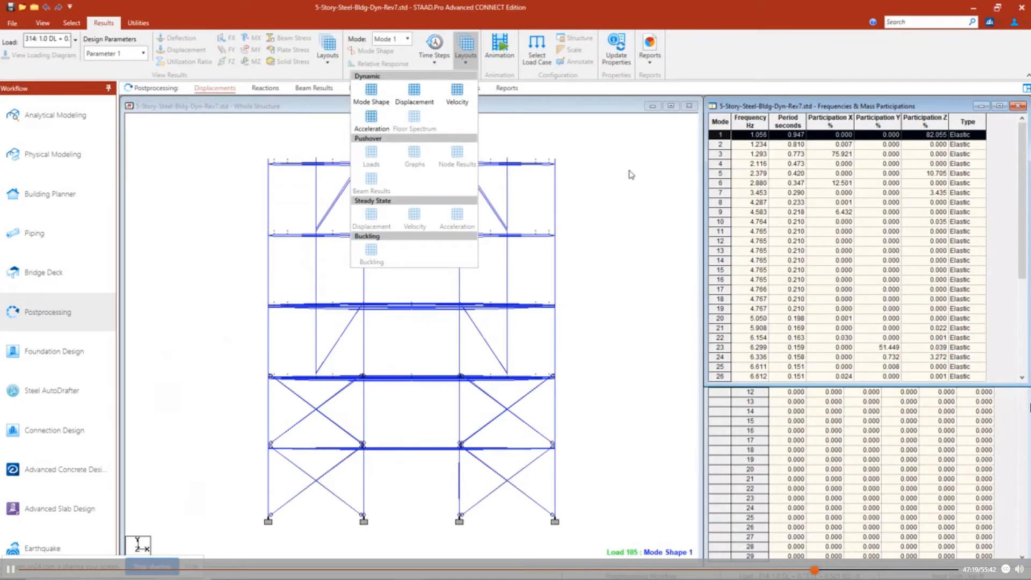
click(372, 98)
click(500, 64)
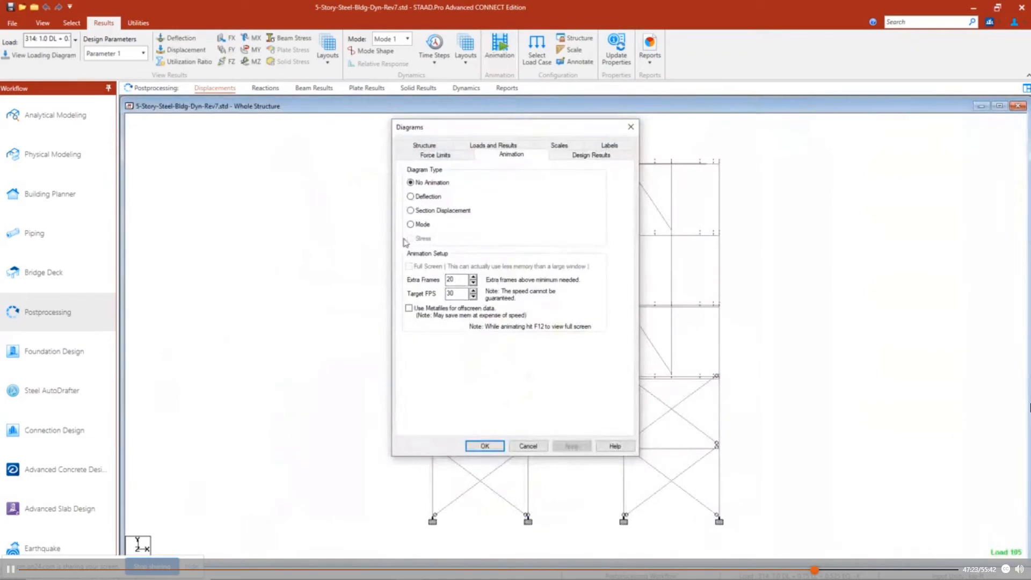
click(411, 224)
click(569, 445)
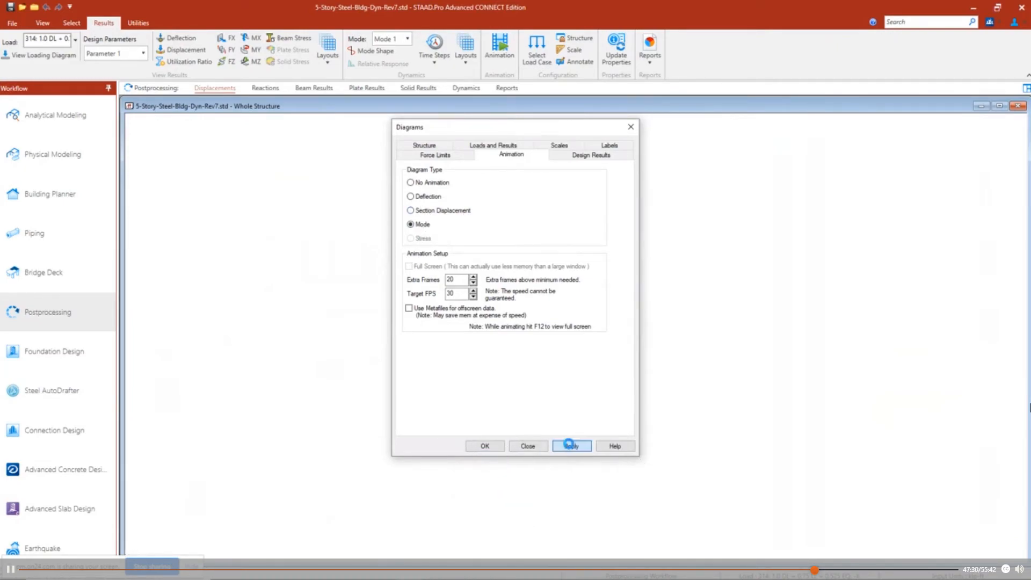
click(492, 448)
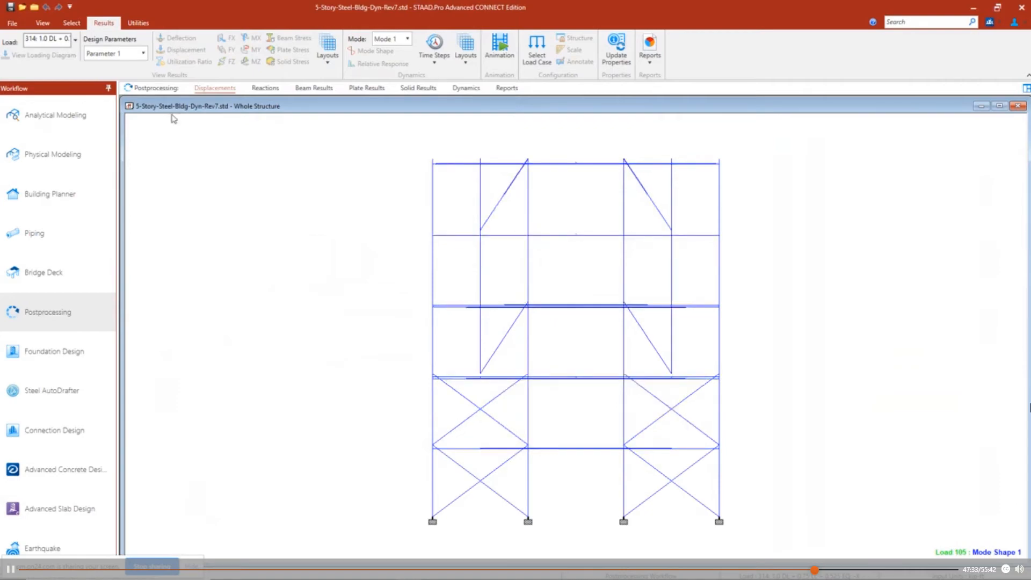
Step: Make primary load 105, the dynamic ground motion case, the active load while the mode animation runs
click(76, 40)
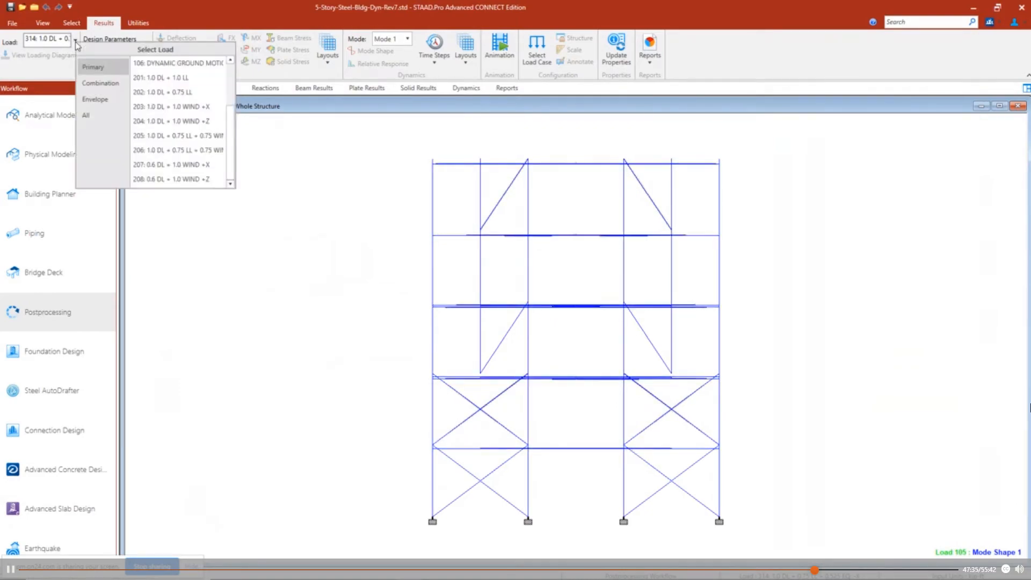
drag(231, 134, 236, 84)
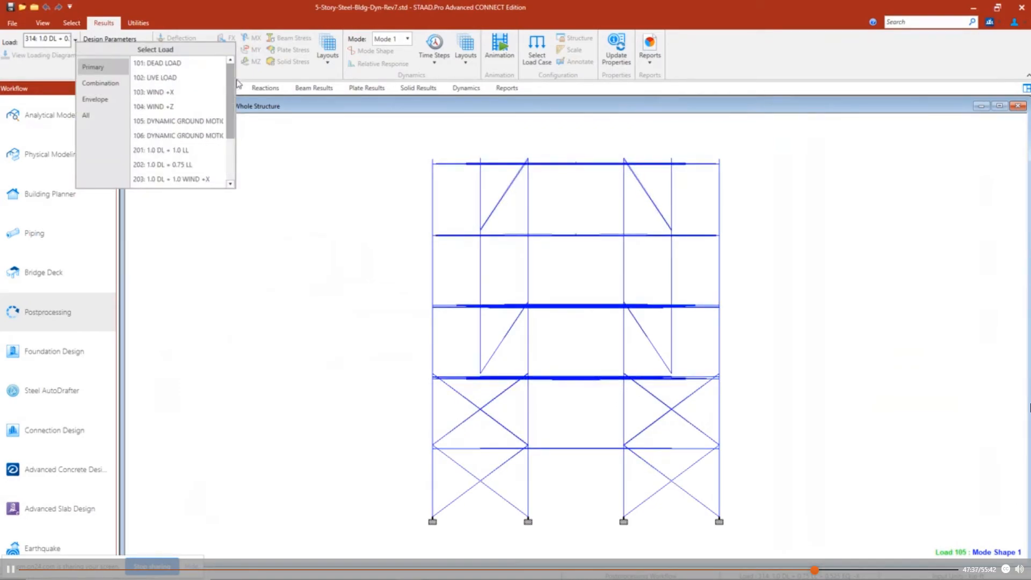
click(202, 124)
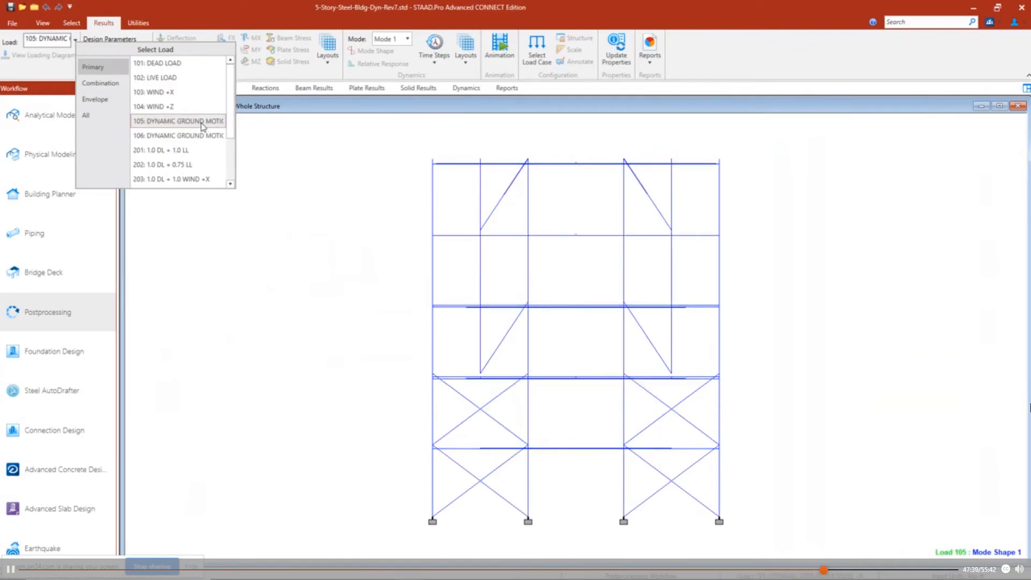
click(250, 208)
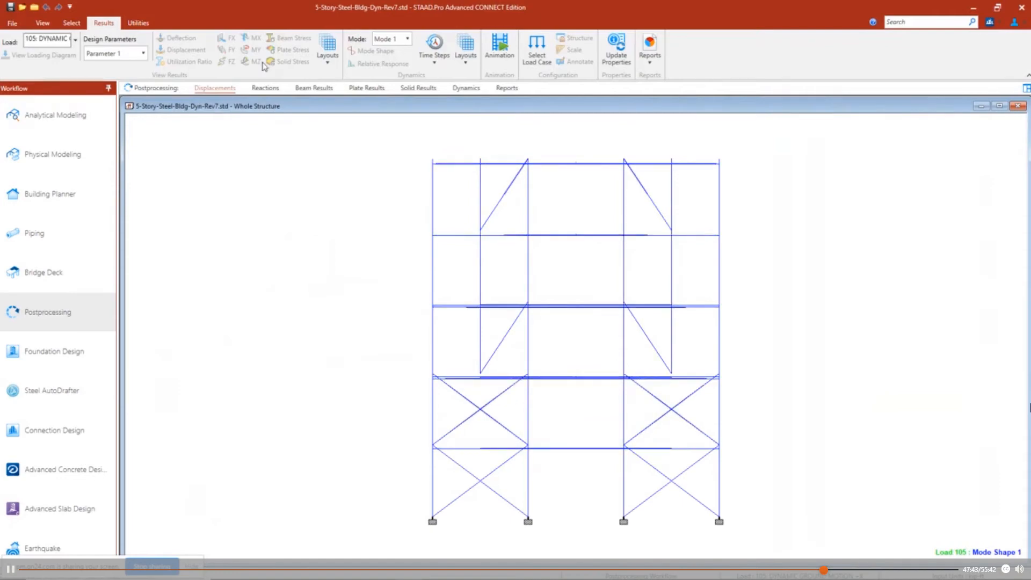
Step: End the mode animation by returning to the Displacements results, and set the whole structure to the isometric view
click(43, 23)
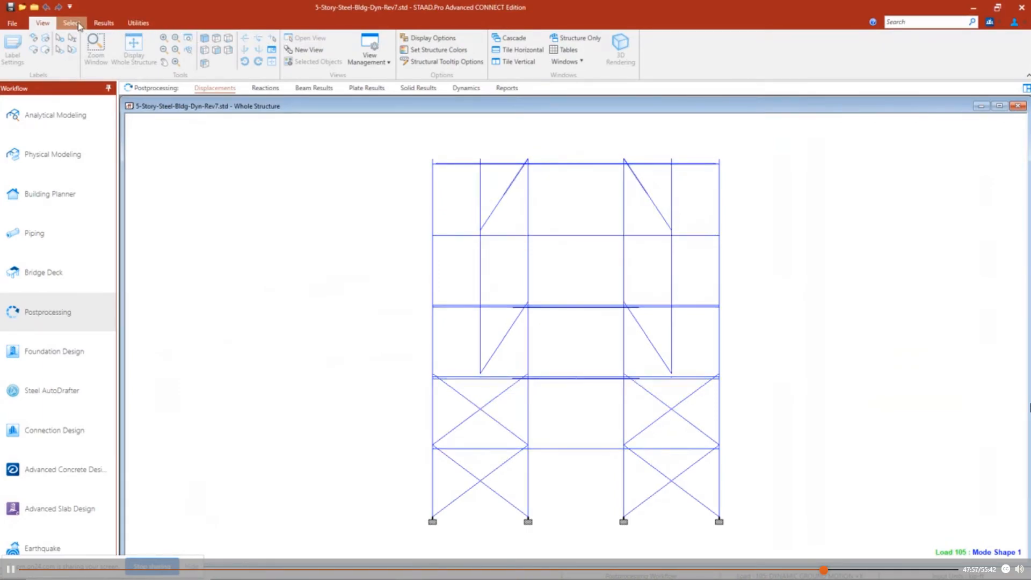
click(104, 23)
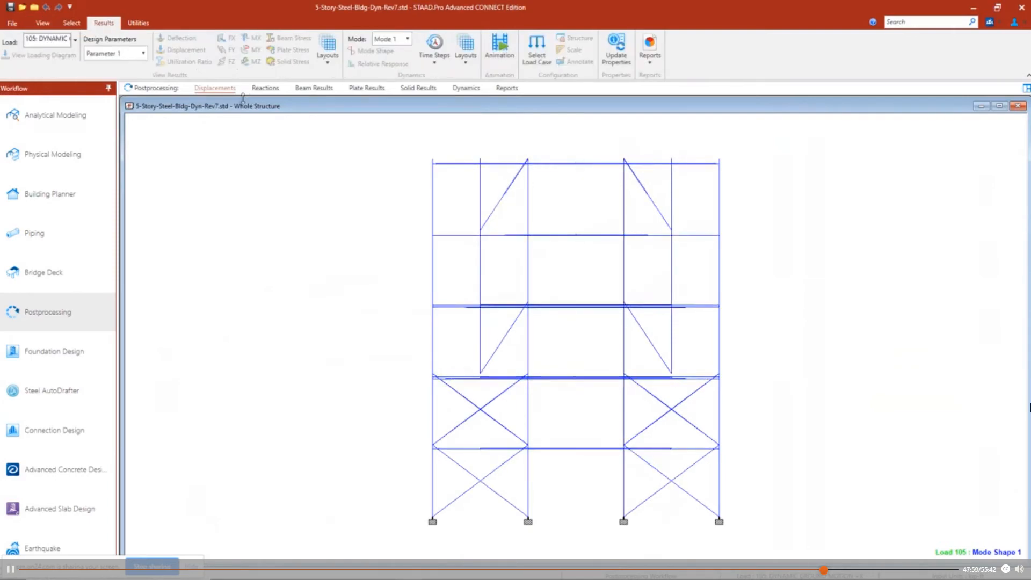
click(217, 90)
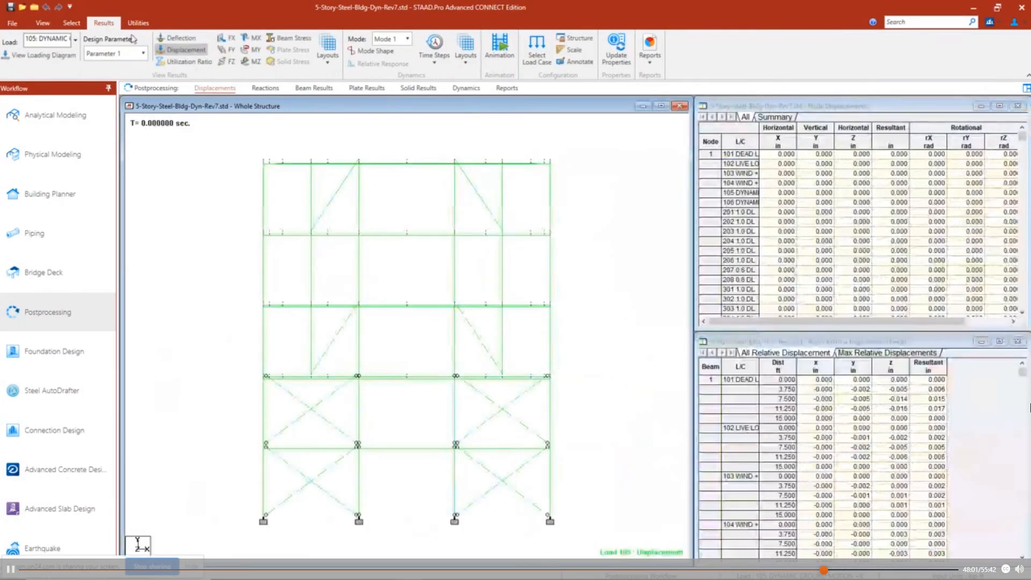
click(52, 24)
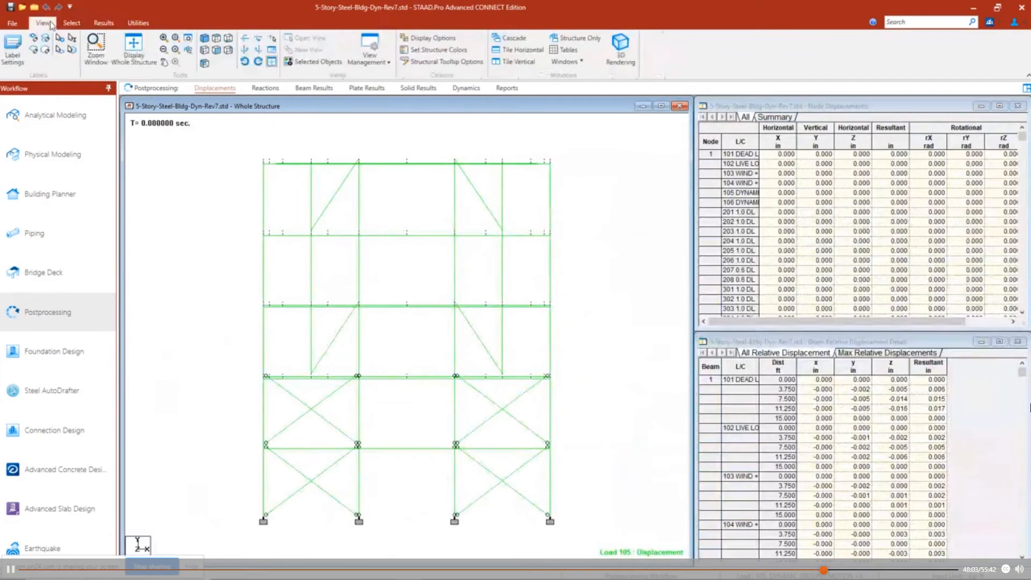
click(204, 39)
Step: Animate mode shape 1 in the isometric view, with 20 extra frames and a target of 30 FPS
click(105, 24)
click(499, 48)
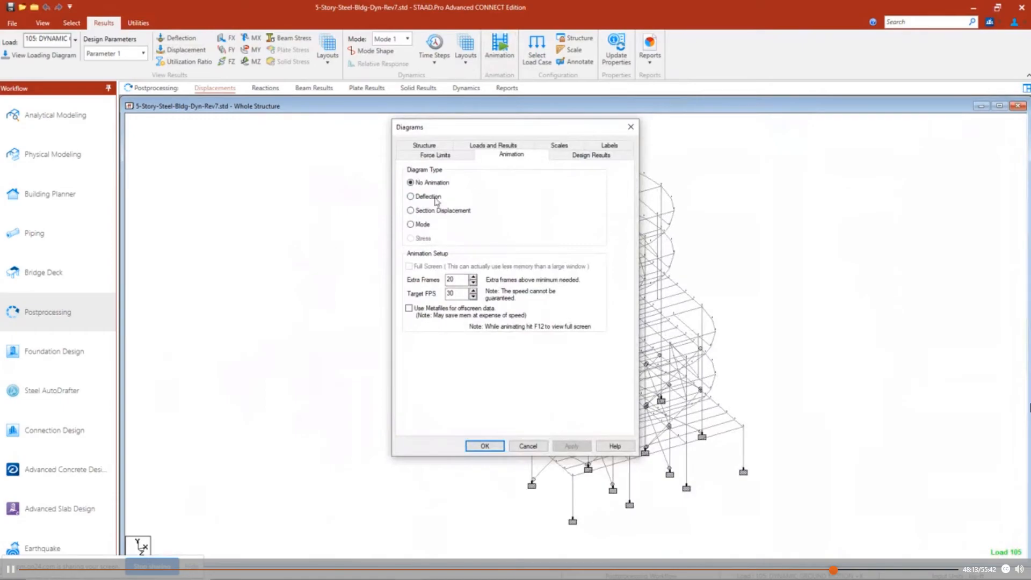
click(411, 224)
click(570, 446)
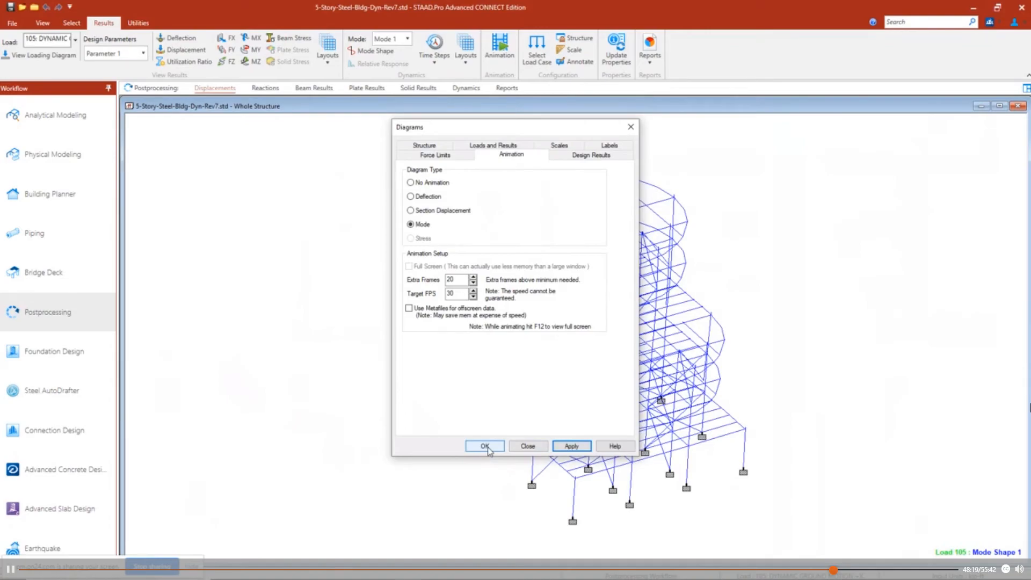
click(485, 446)
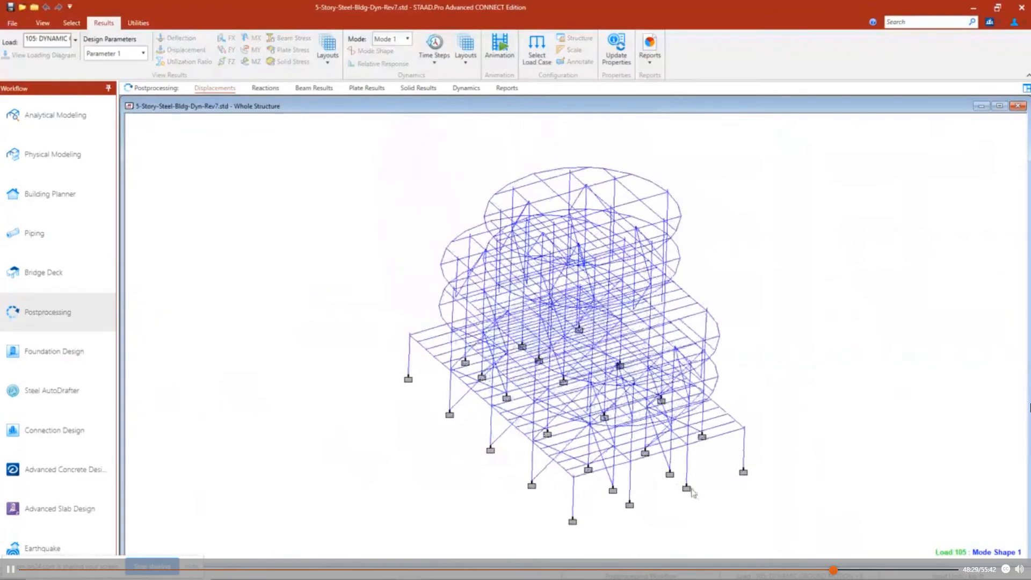
Step: View the animated mode shapes of modes 3, 2 and 5 for load 105
click(408, 40)
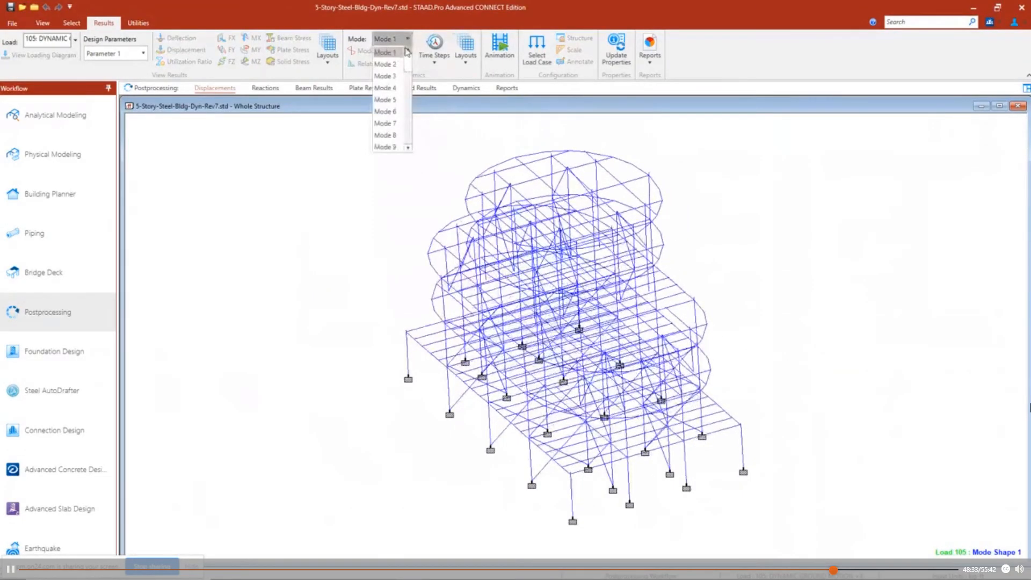
click(400, 76)
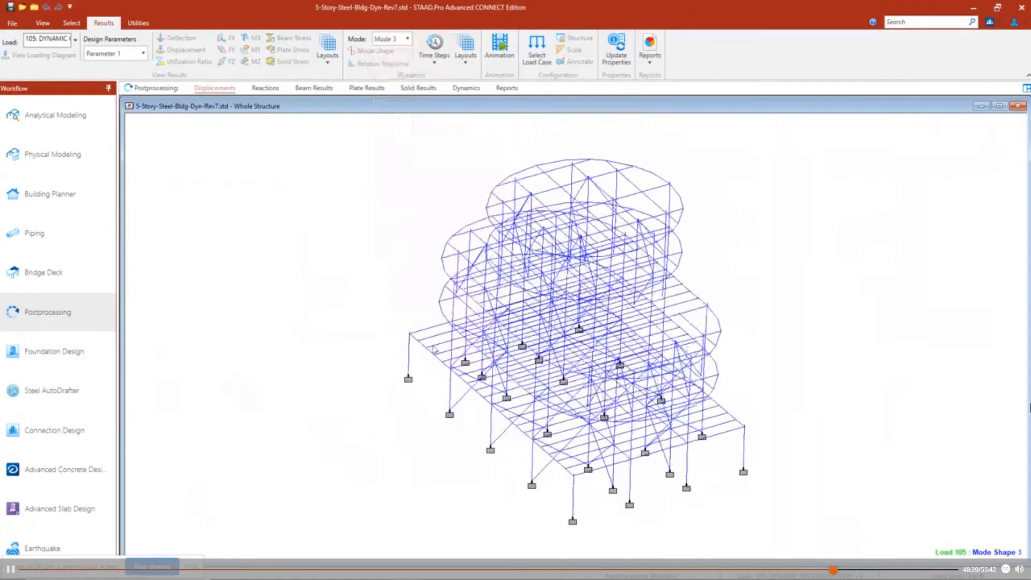
click(400, 39)
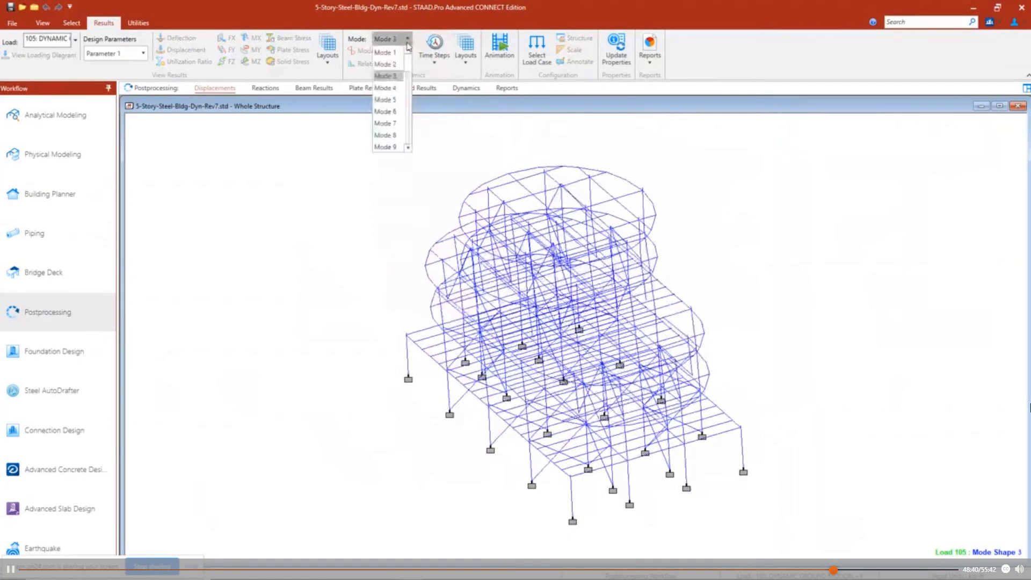
click(395, 75)
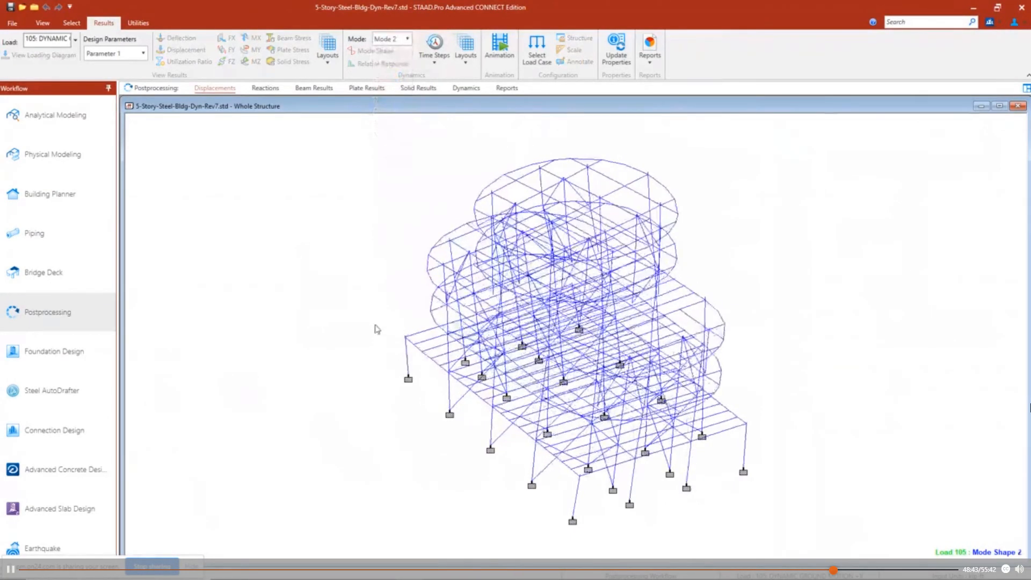
click(408, 39)
click(386, 103)
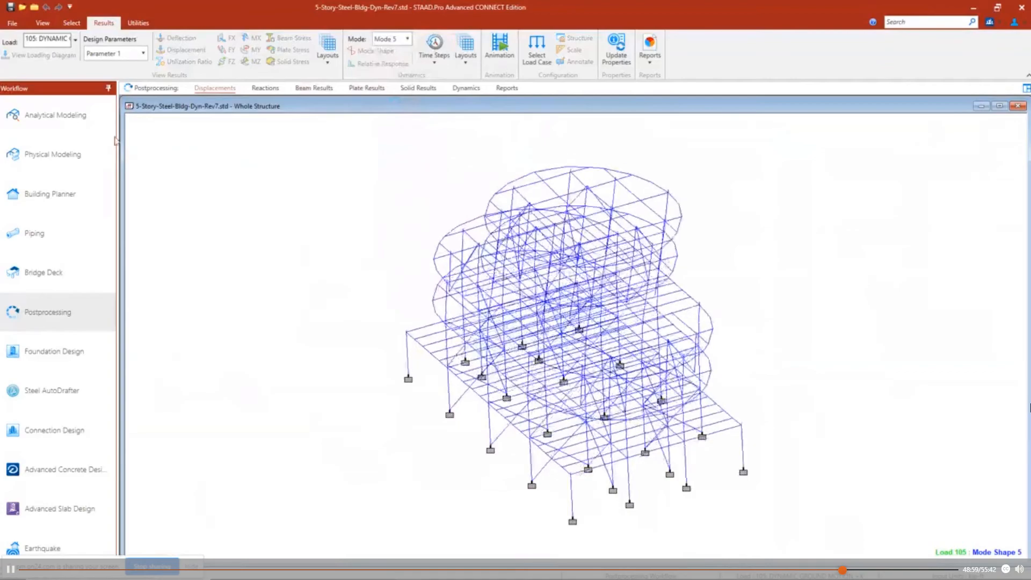
Step: Re-enter Postprocessing by way of Analytical Modeling, and open the beam Utilization layout with only the failed members listed
click(85, 127)
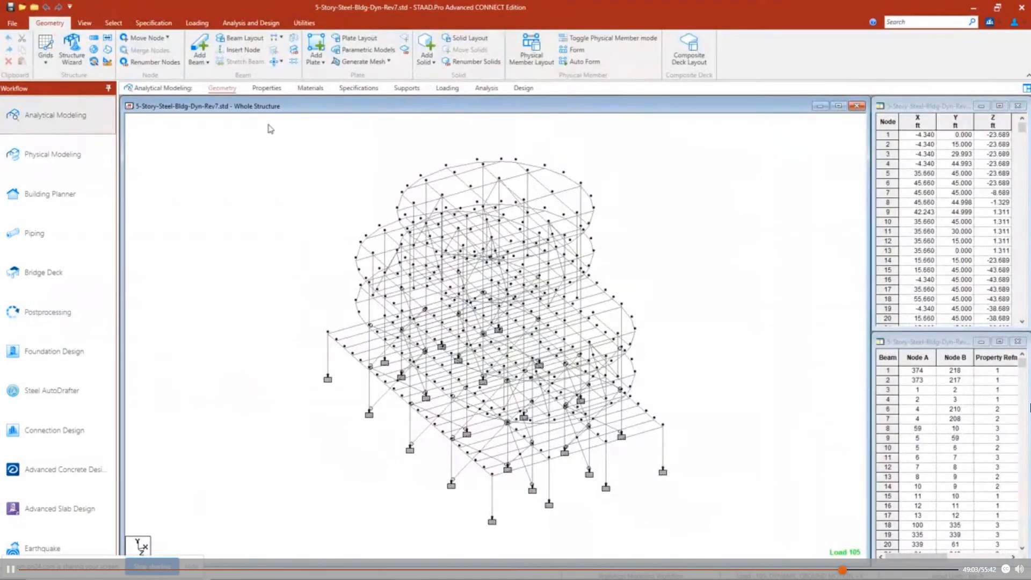
click(84, 309)
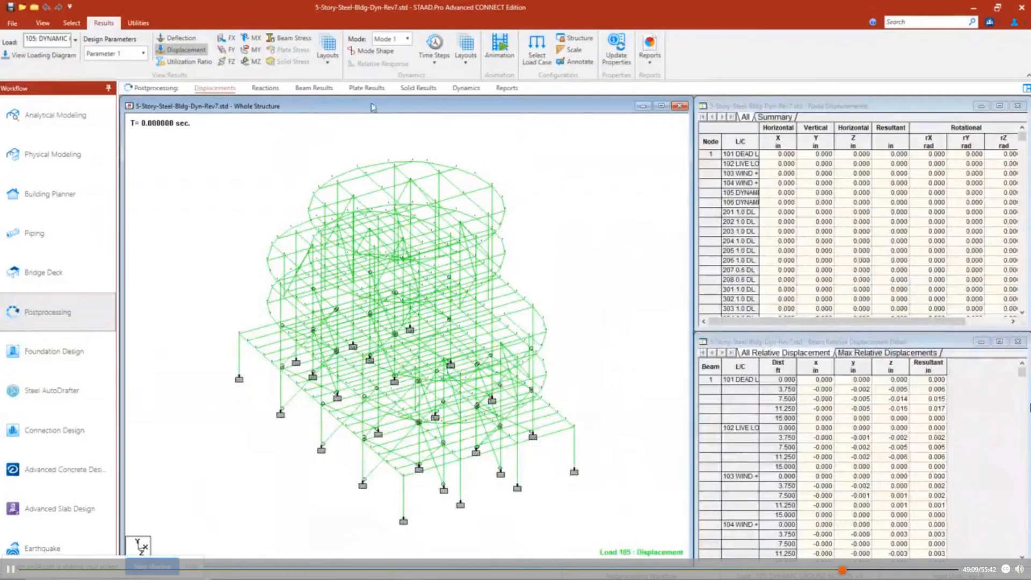
click(326, 70)
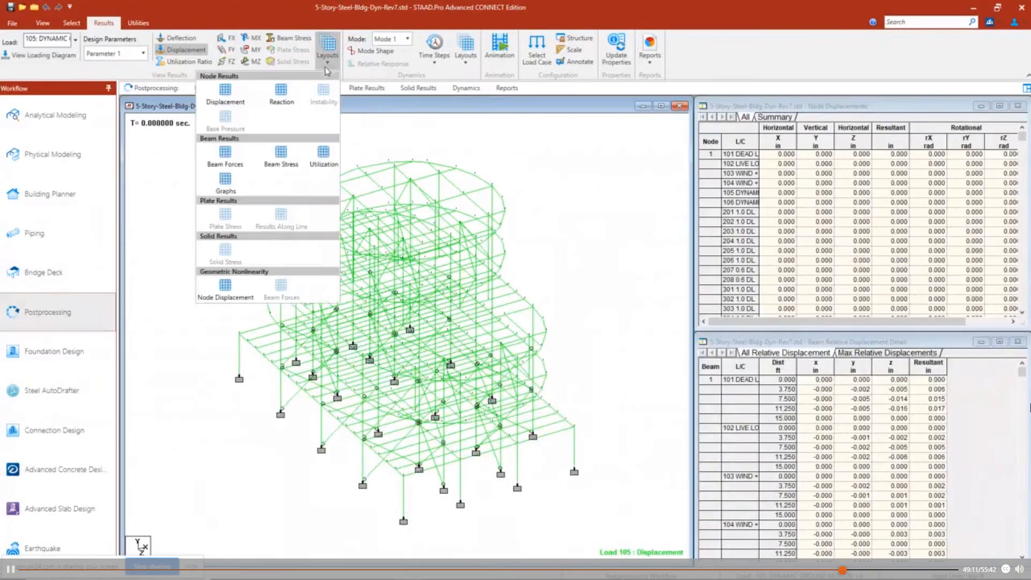
click(323, 156)
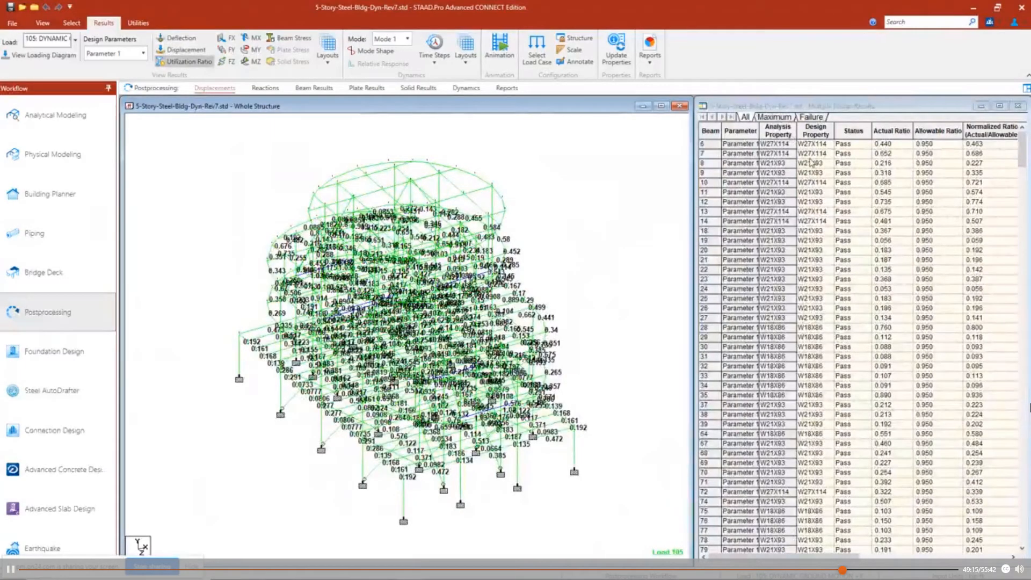
click(812, 117)
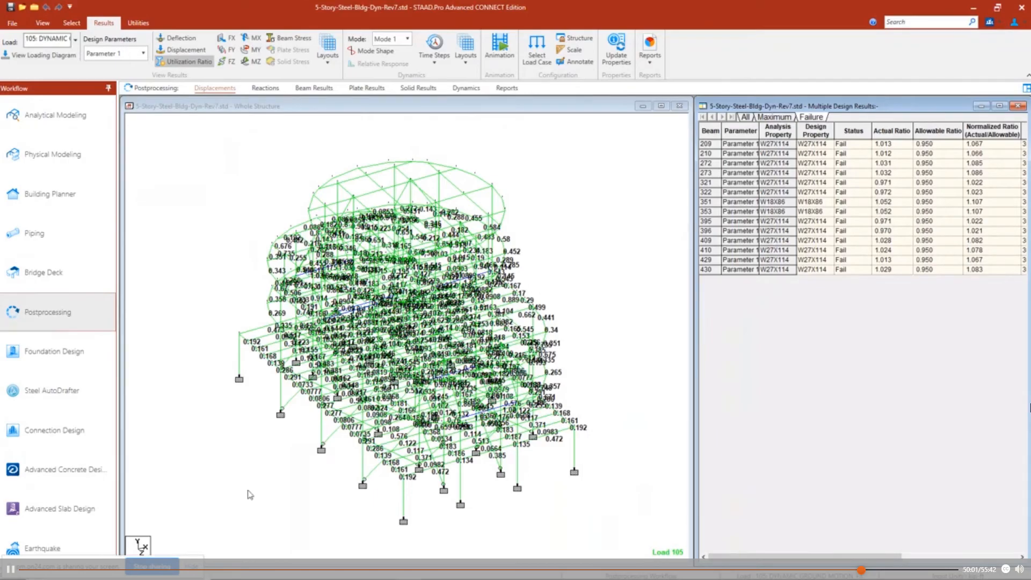
Step: Switch to Internet Explorer to view the Center for Engineering Strong Motion Data home page, and minimize the browser again
mouse_move(346, 575)
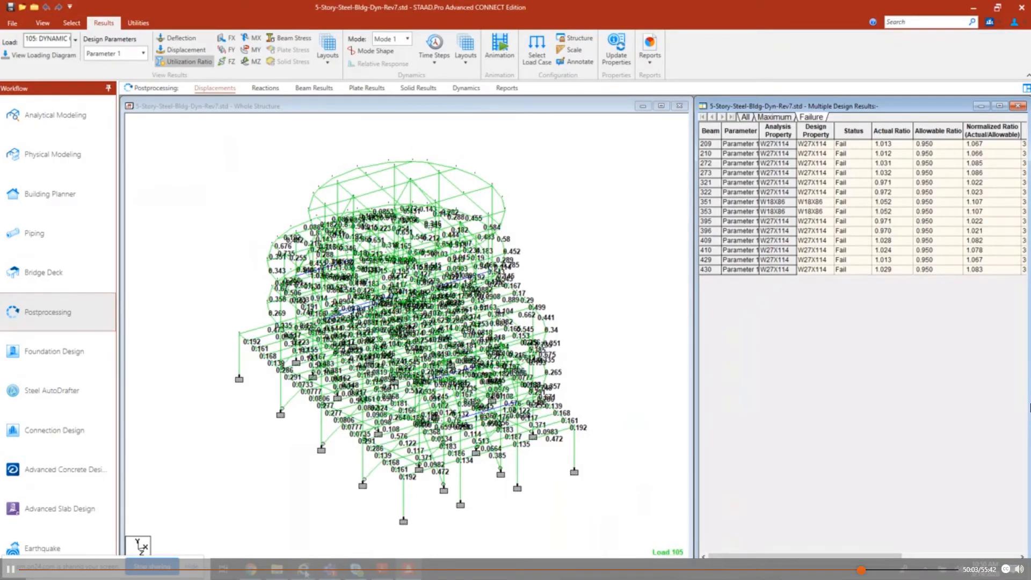
mouse_move(303, 569)
click(405, 548)
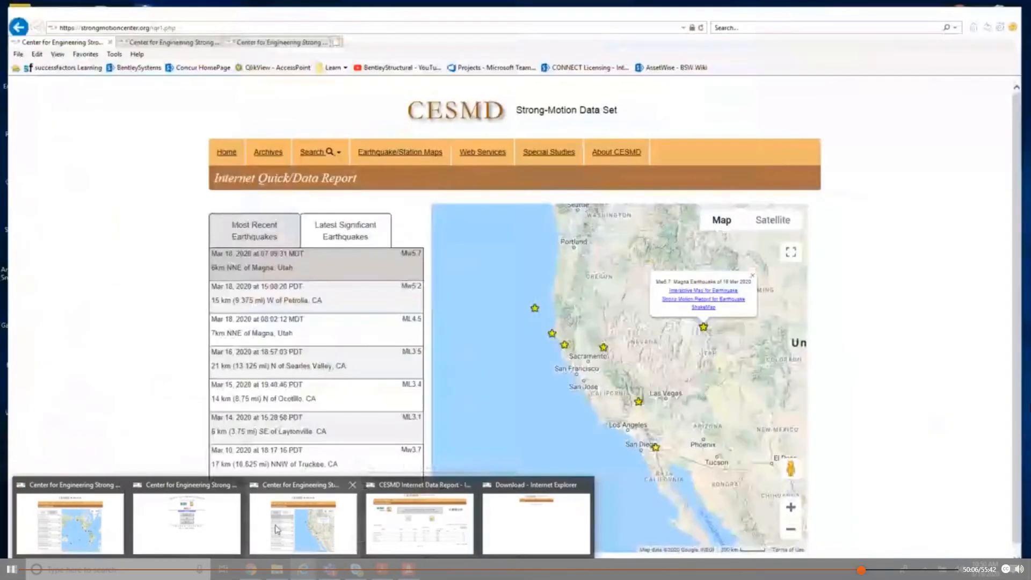
click(217, 519)
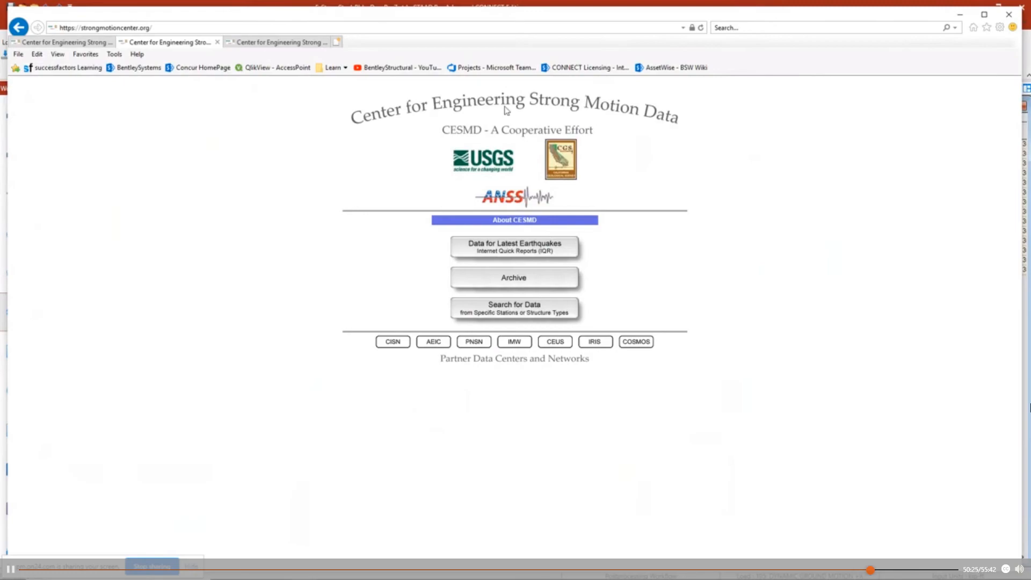
click(960, 15)
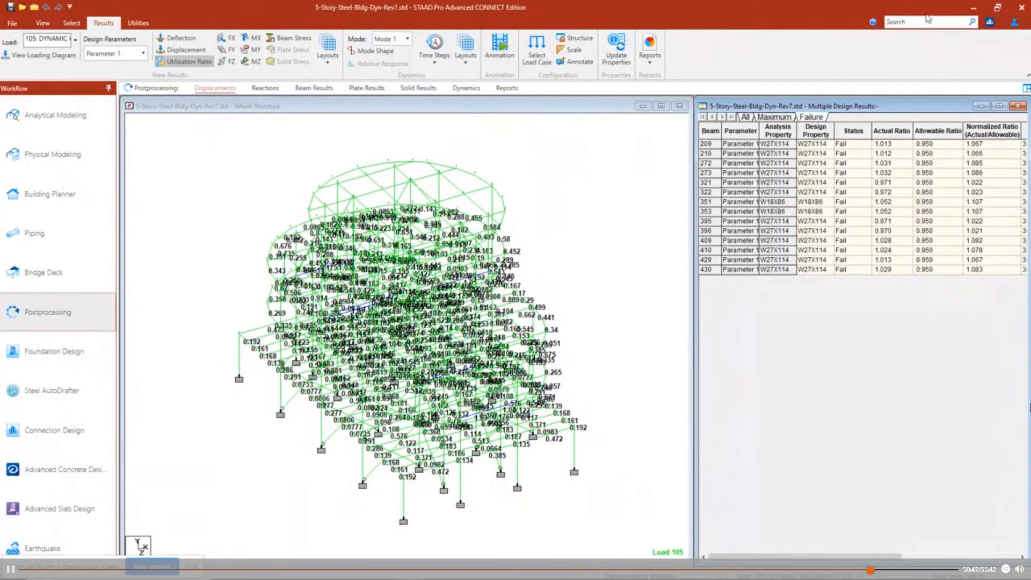
Step: Switch to the presentation in Adobe Acrobat Reader and go through slides 17 to 21 on obtaining historical analysis data
click(970, 11)
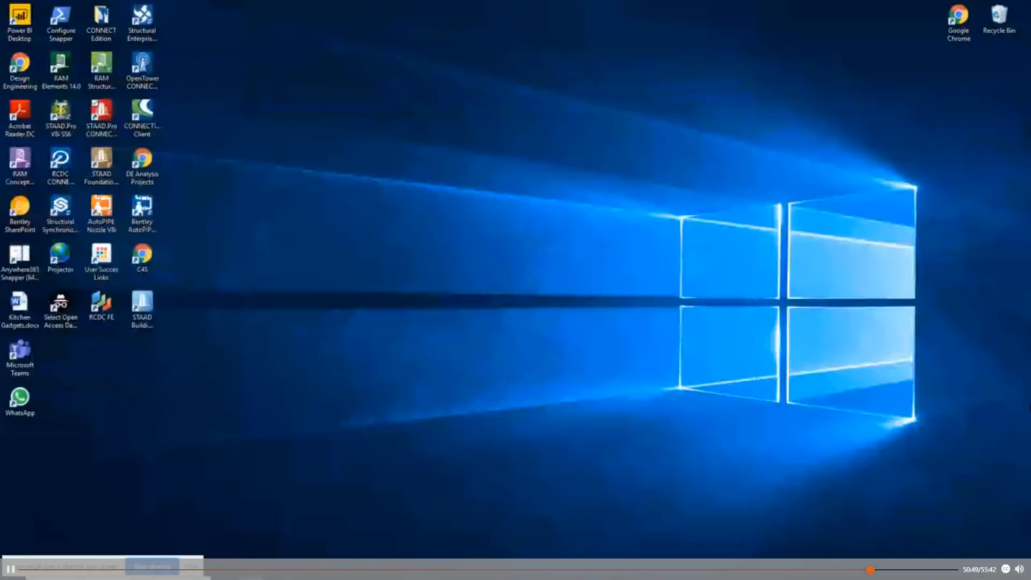
click(385, 571)
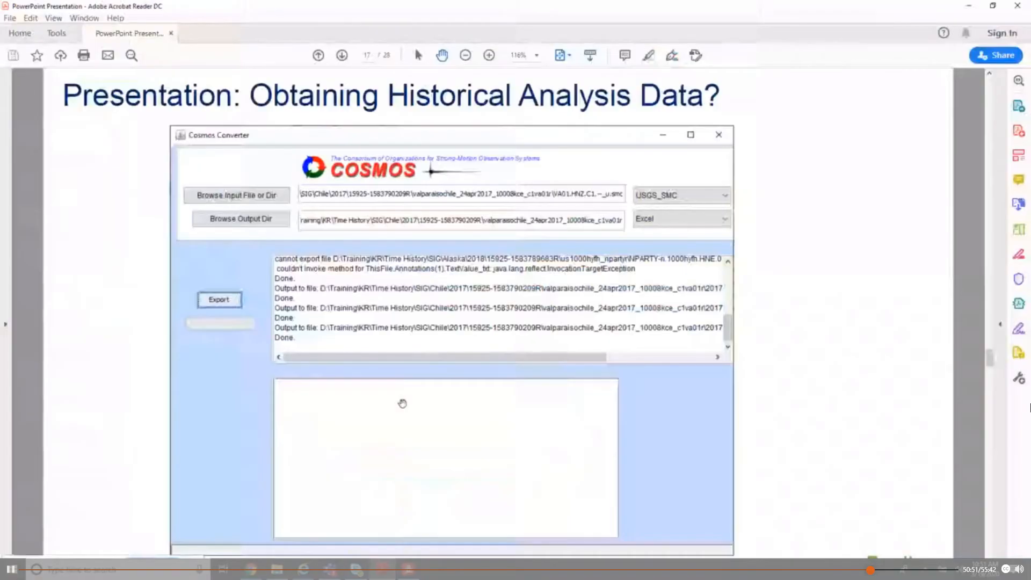
scroll(800, 213, down, 1)
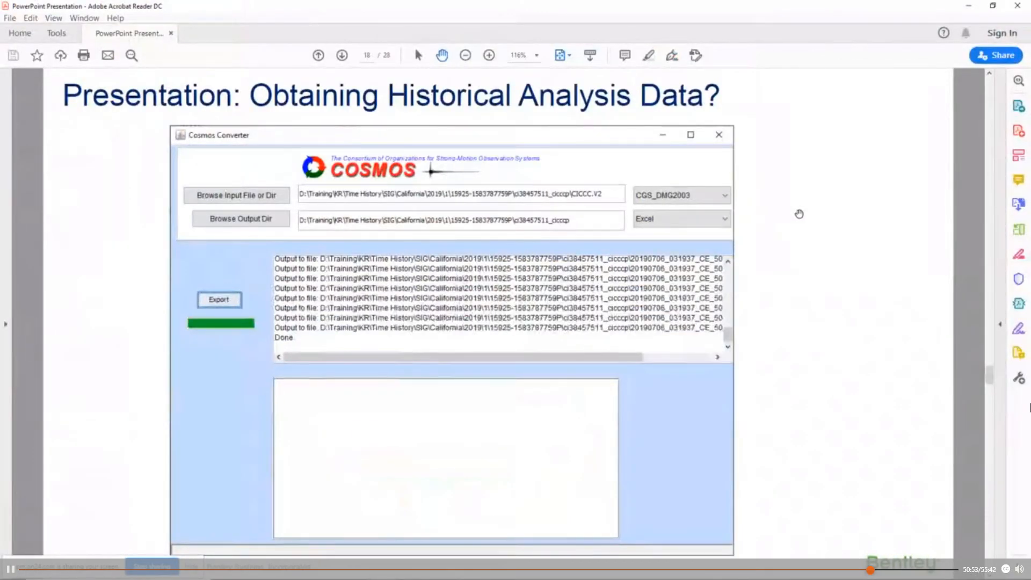
scroll(799, 214, down, 1)
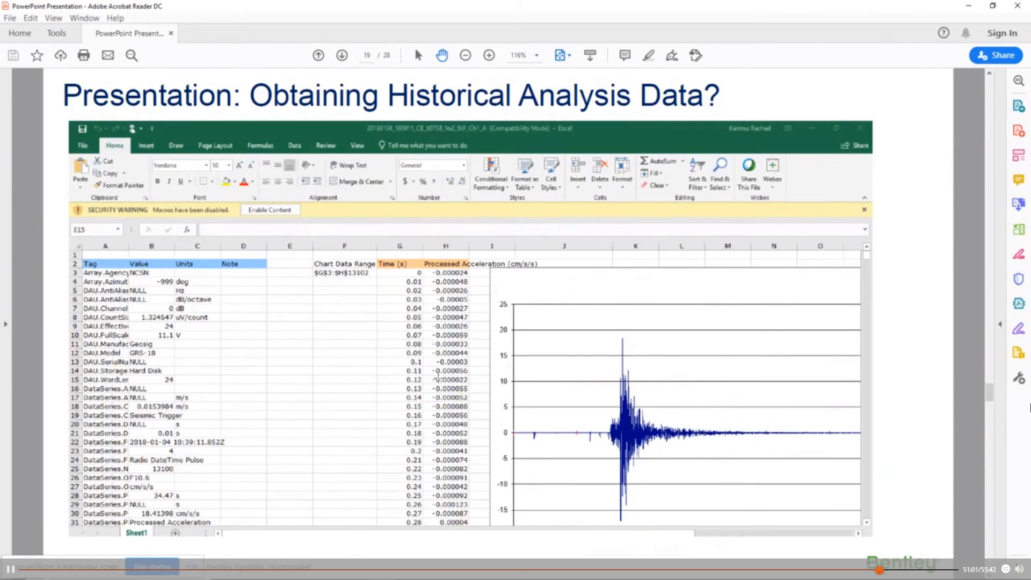
key(Right)
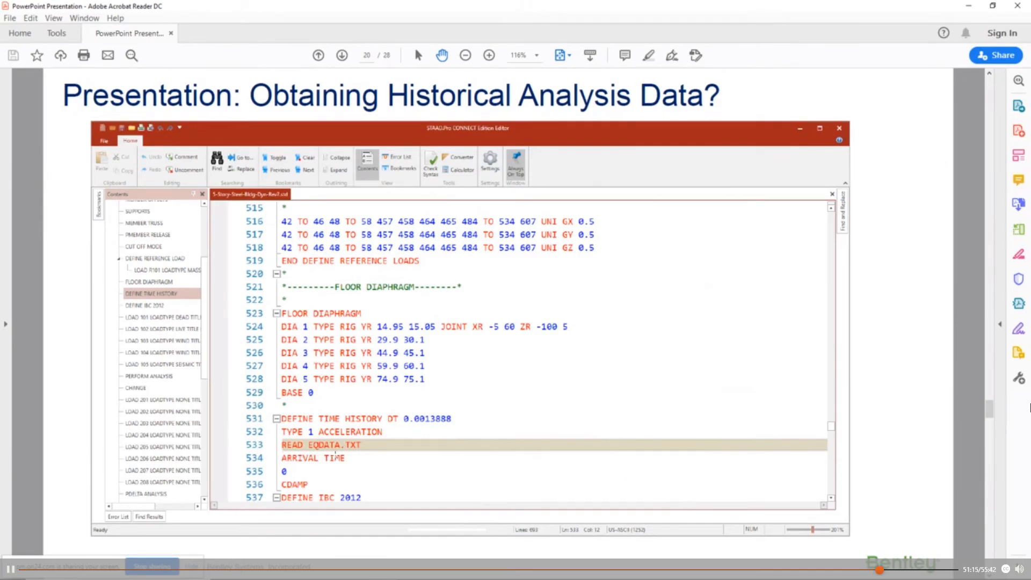
key(Page_Down)
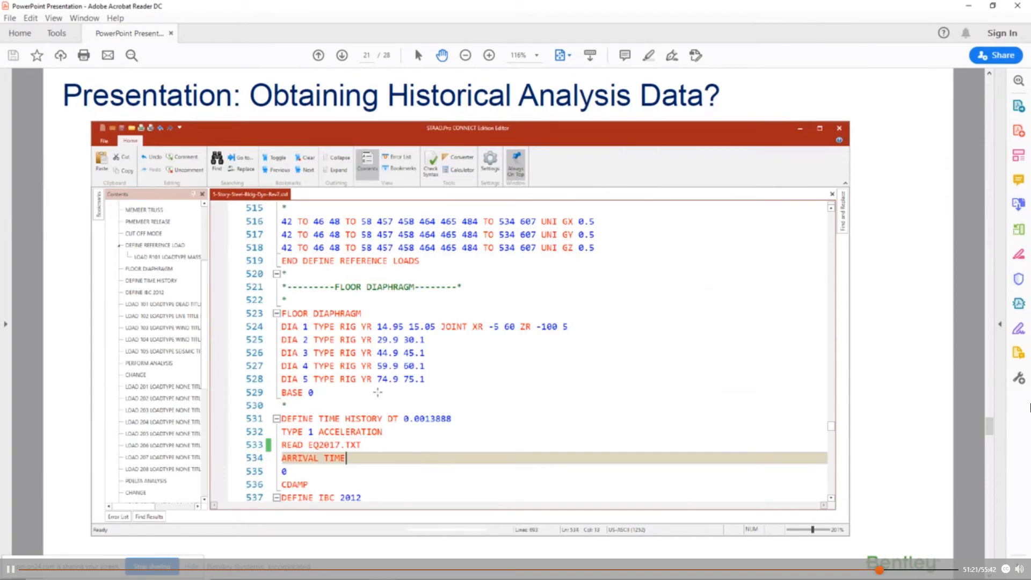
Step: Advance the presentation from slide 21 past the Live Presentation slide
key(Page_Down)
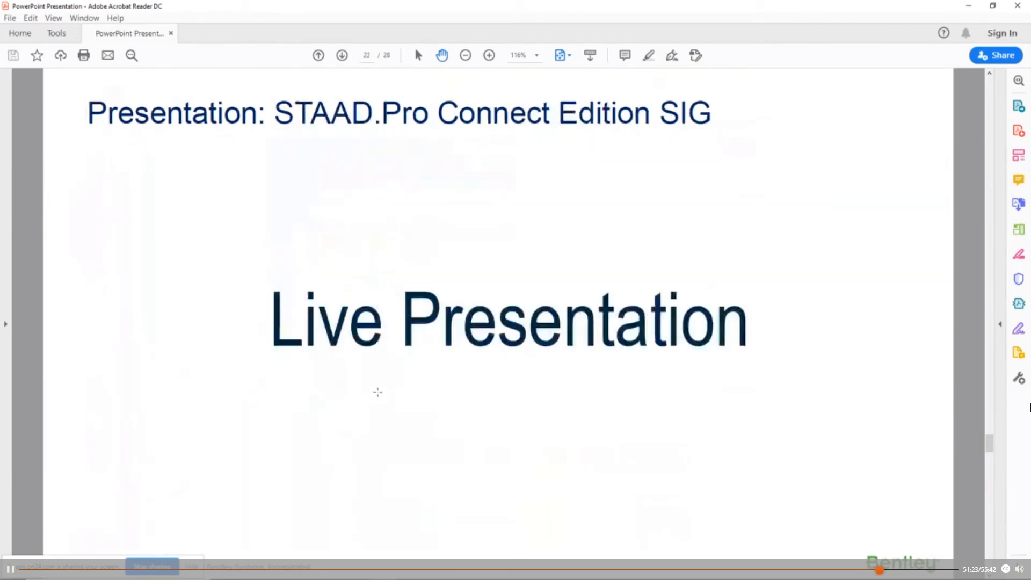
key(Page_Down)
key(Page_Down)
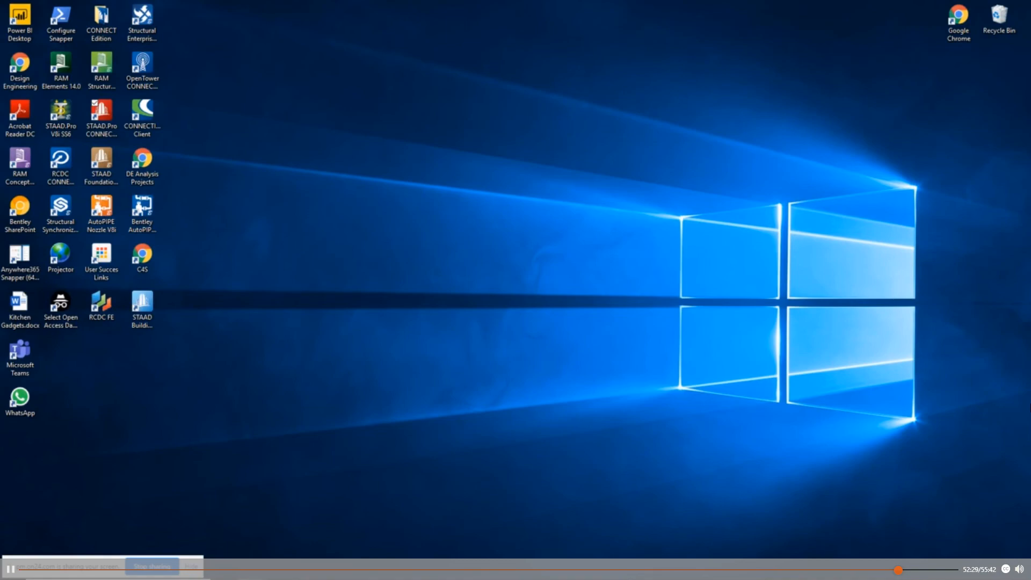
Step: Leave the full-screen webinar video and submit No to the sales representative contact question, moving the Media Player aside and back
key(Escape)
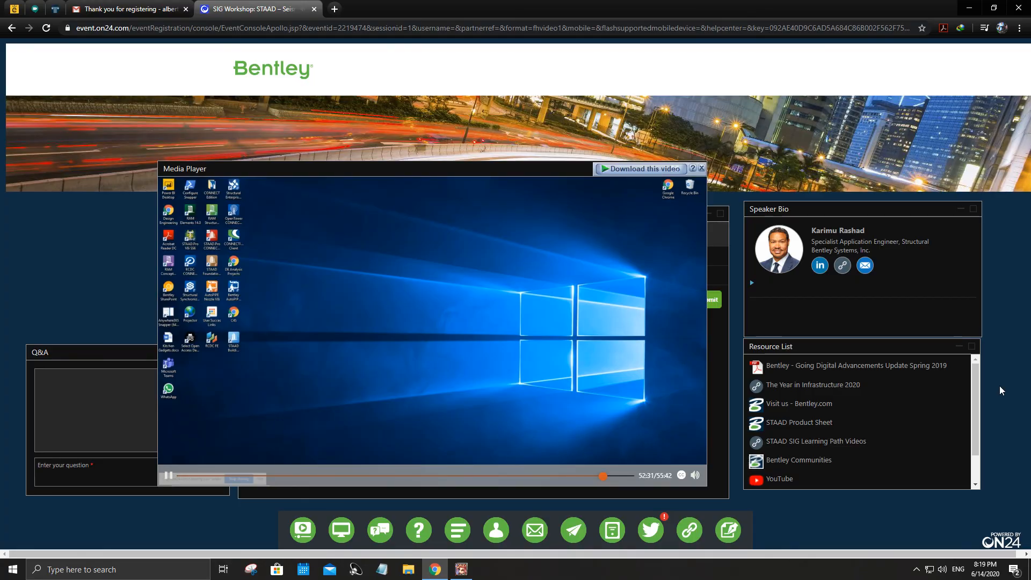
drag(463, 169, 657, 157)
drag(293, 213, 232, 209)
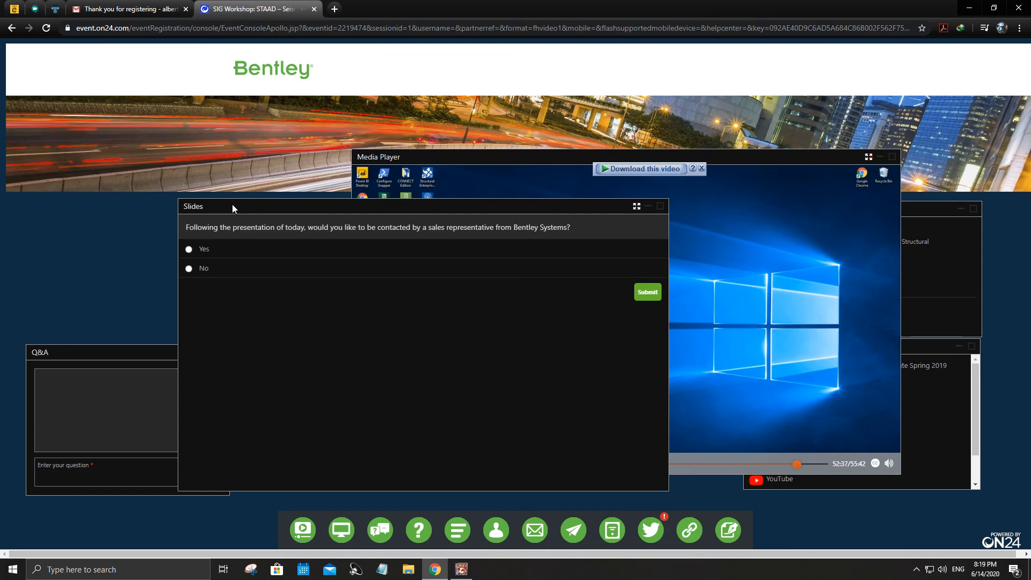
click(189, 268)
click(648, 293)
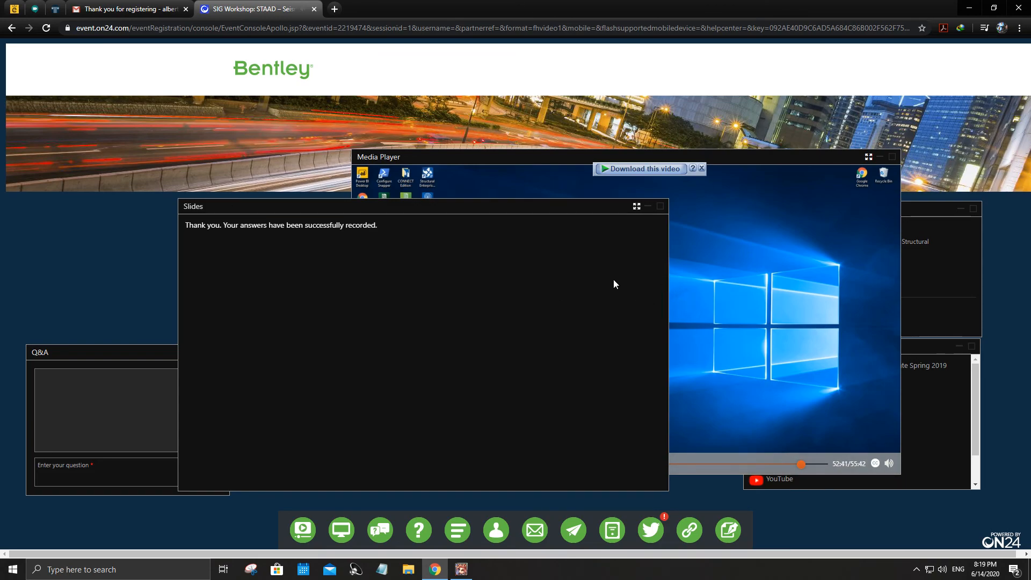
drag(499, 159, 313, 177)
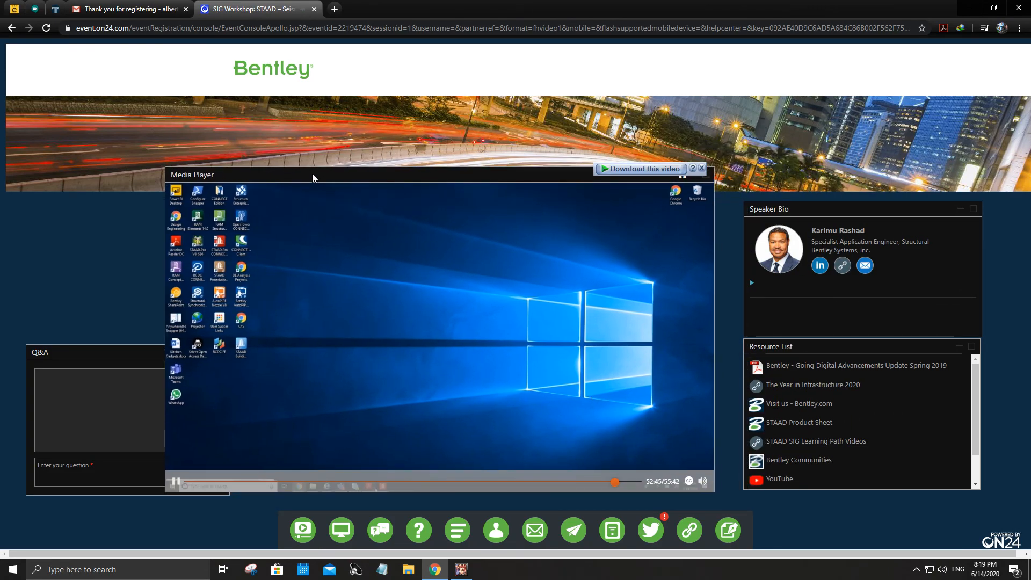